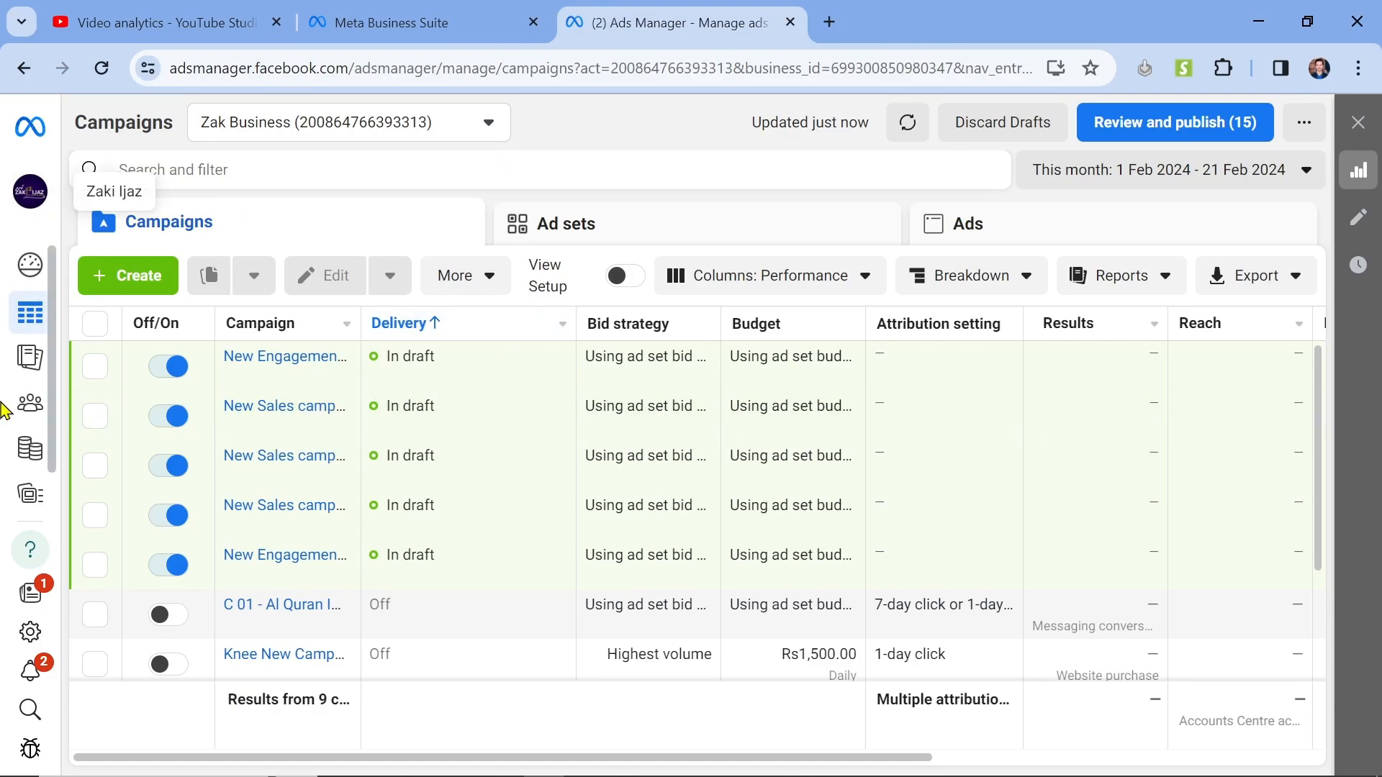
Step: Open the full list of tools and examine its sections, from Shortcuts and Manage business down to Sell products and services
mouse_move(29, 403)
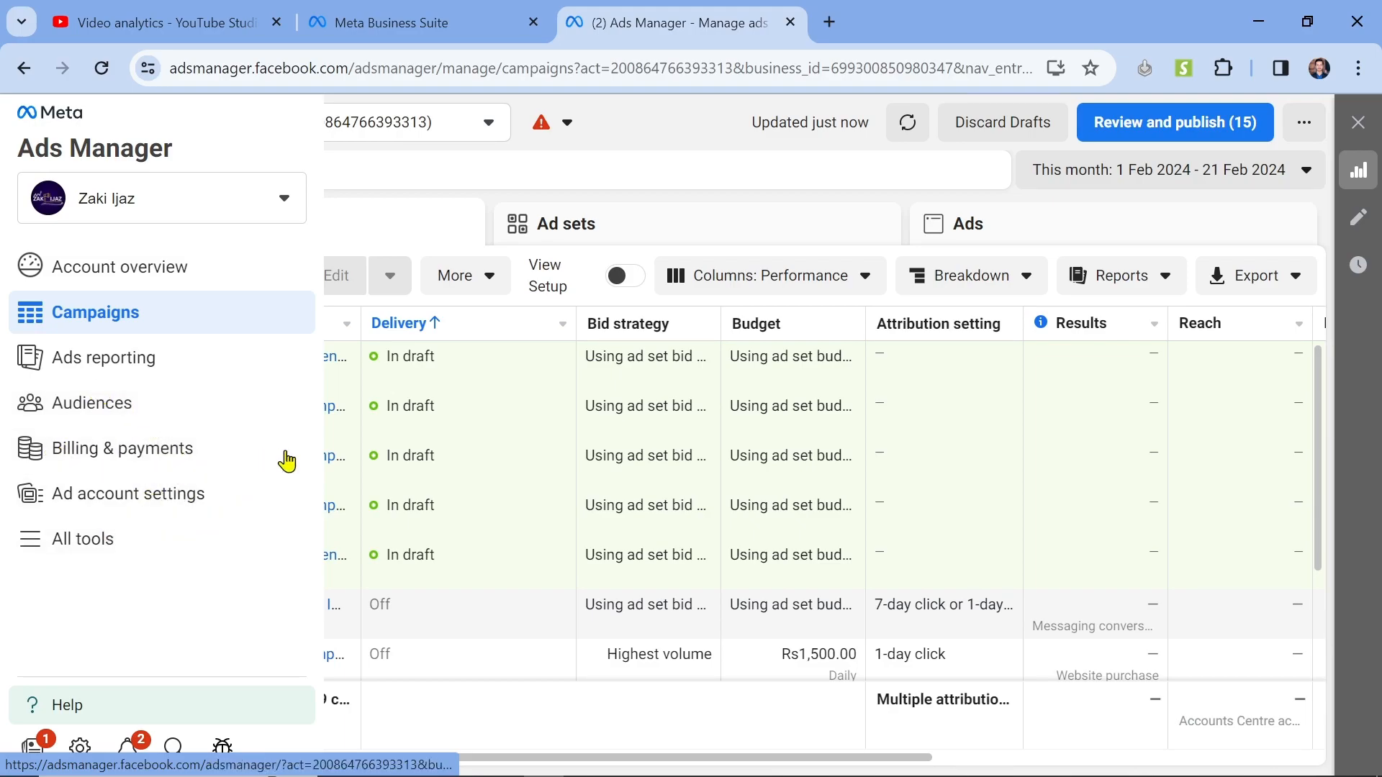
left_click(95, 558)
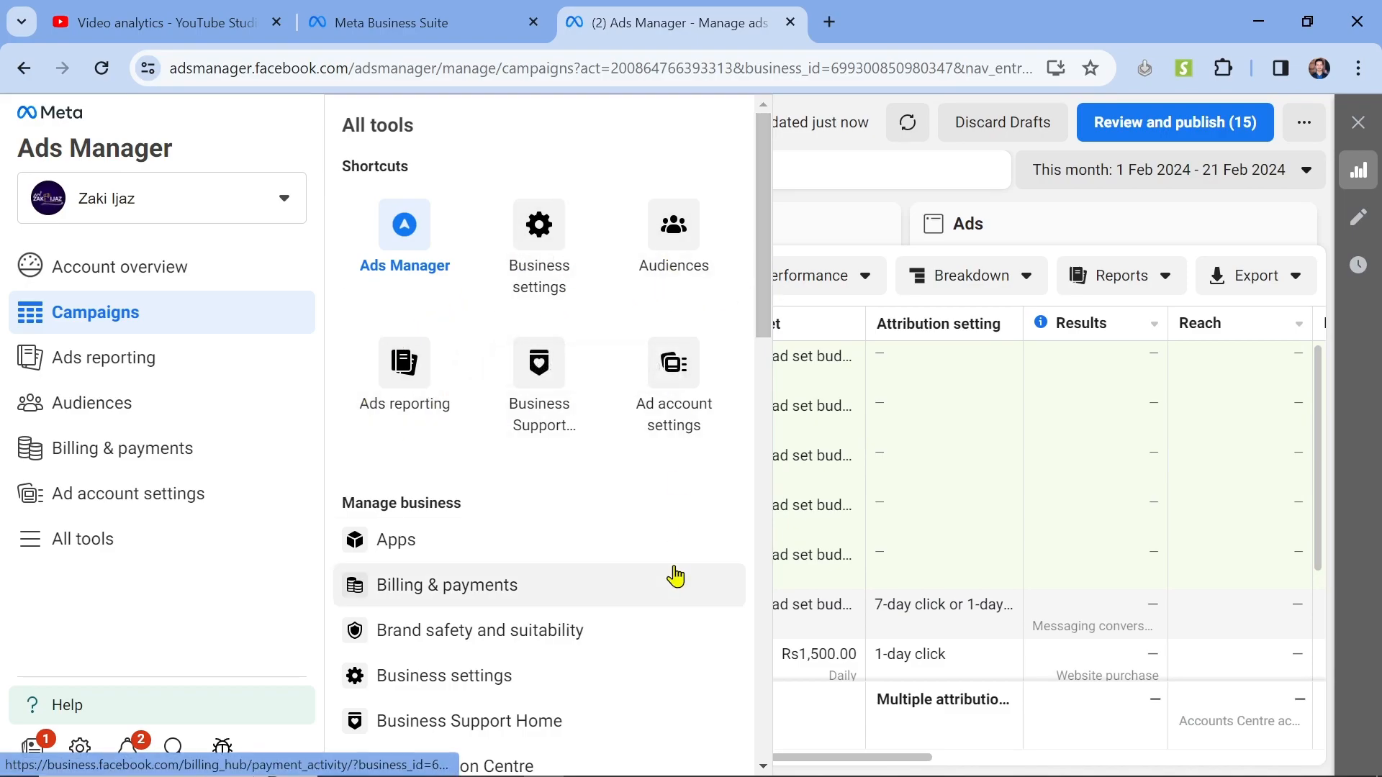
scroll(633, 574, "down", 5)
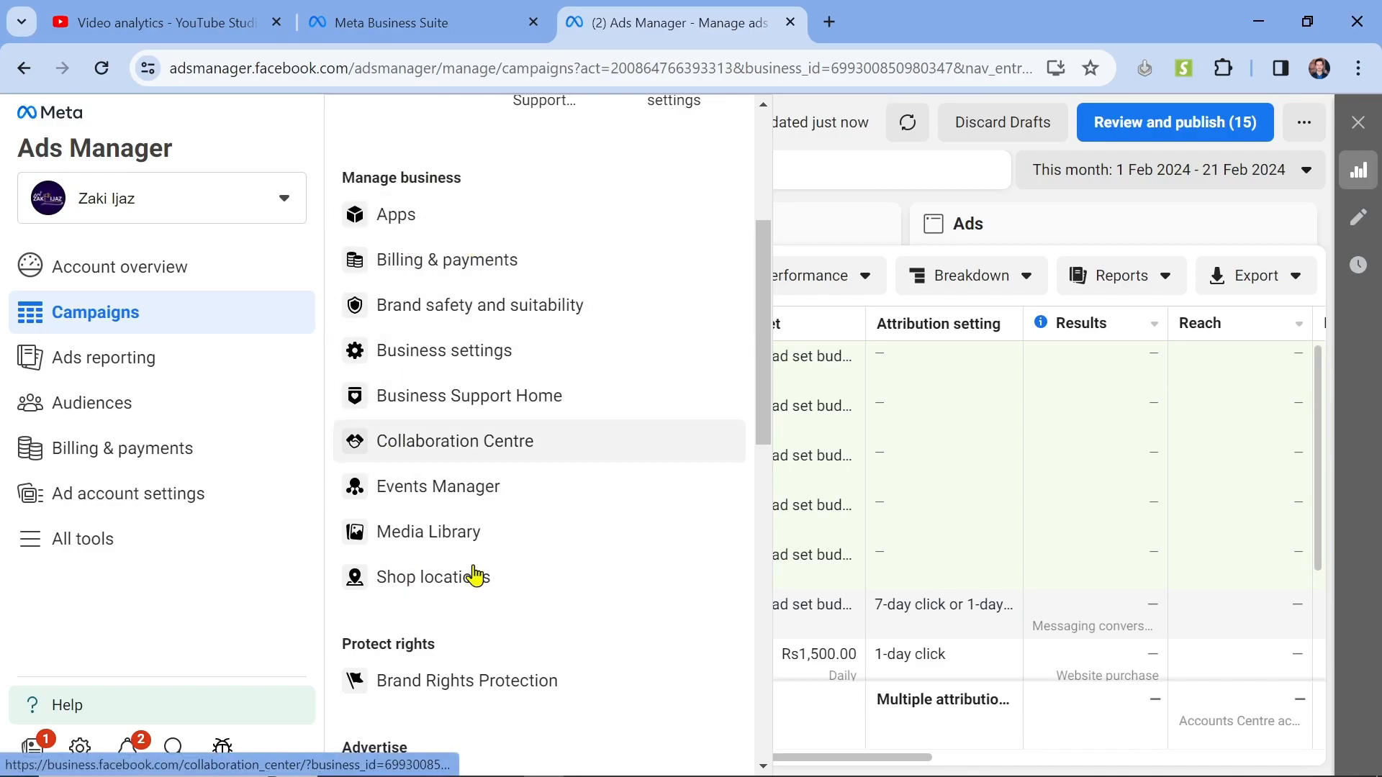
scroll(531, 614, "down", 3)
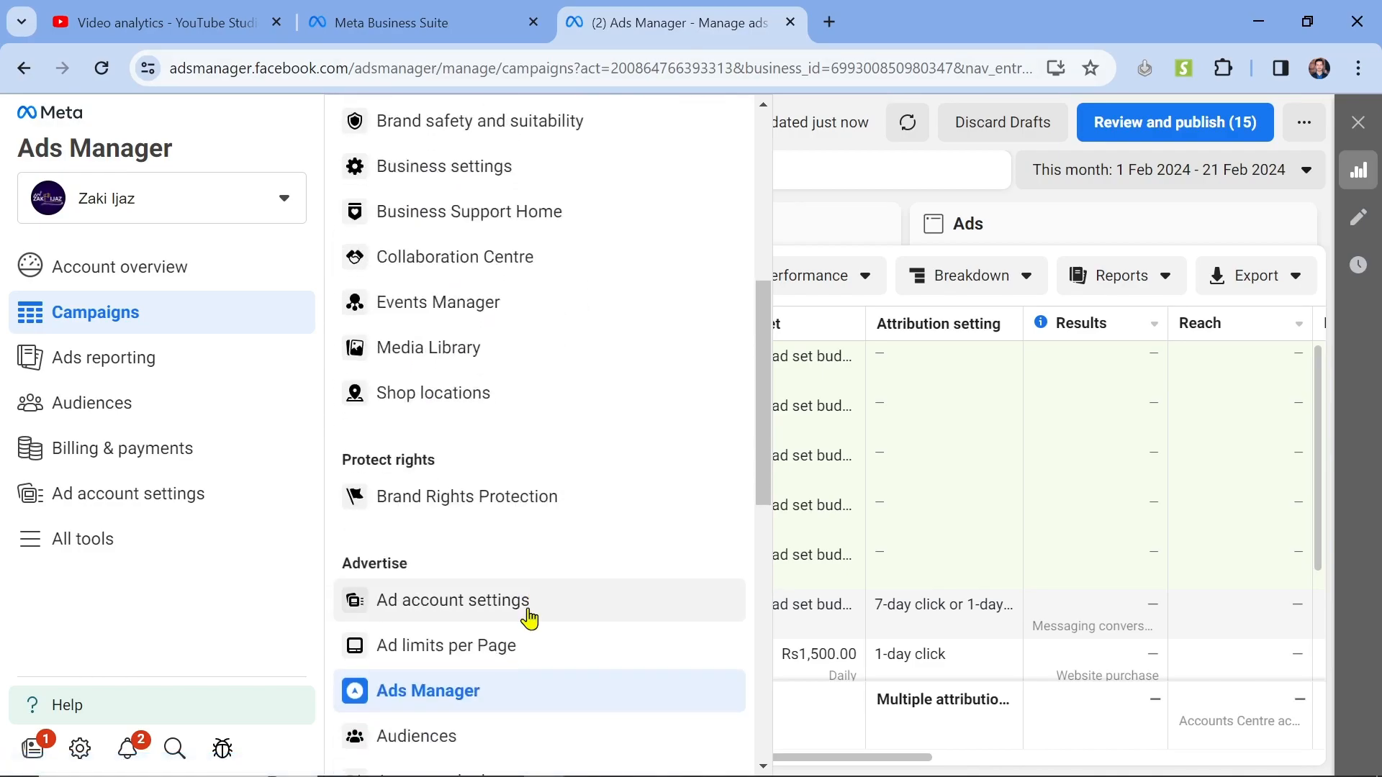
scroll(533, 534, "down", 3)
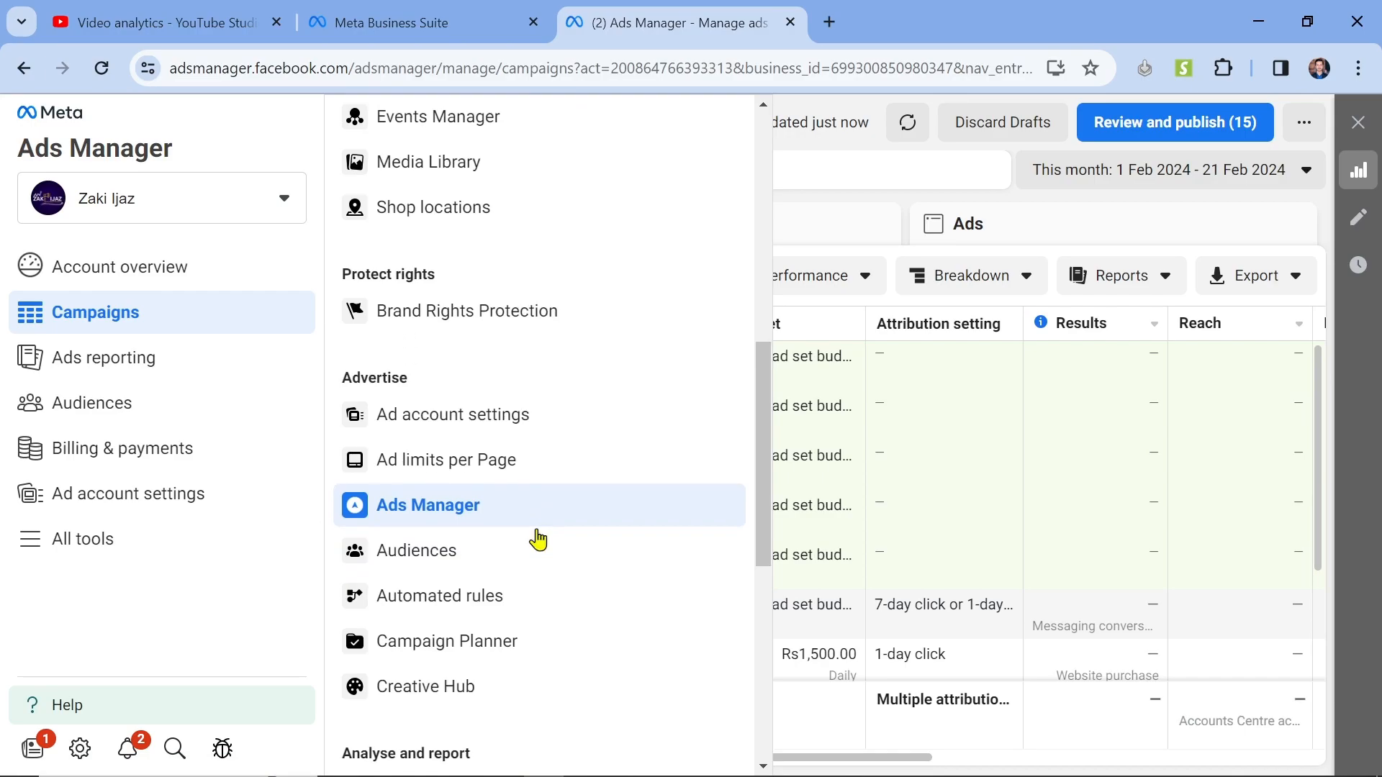
scroll(484, 489, "down", 5)
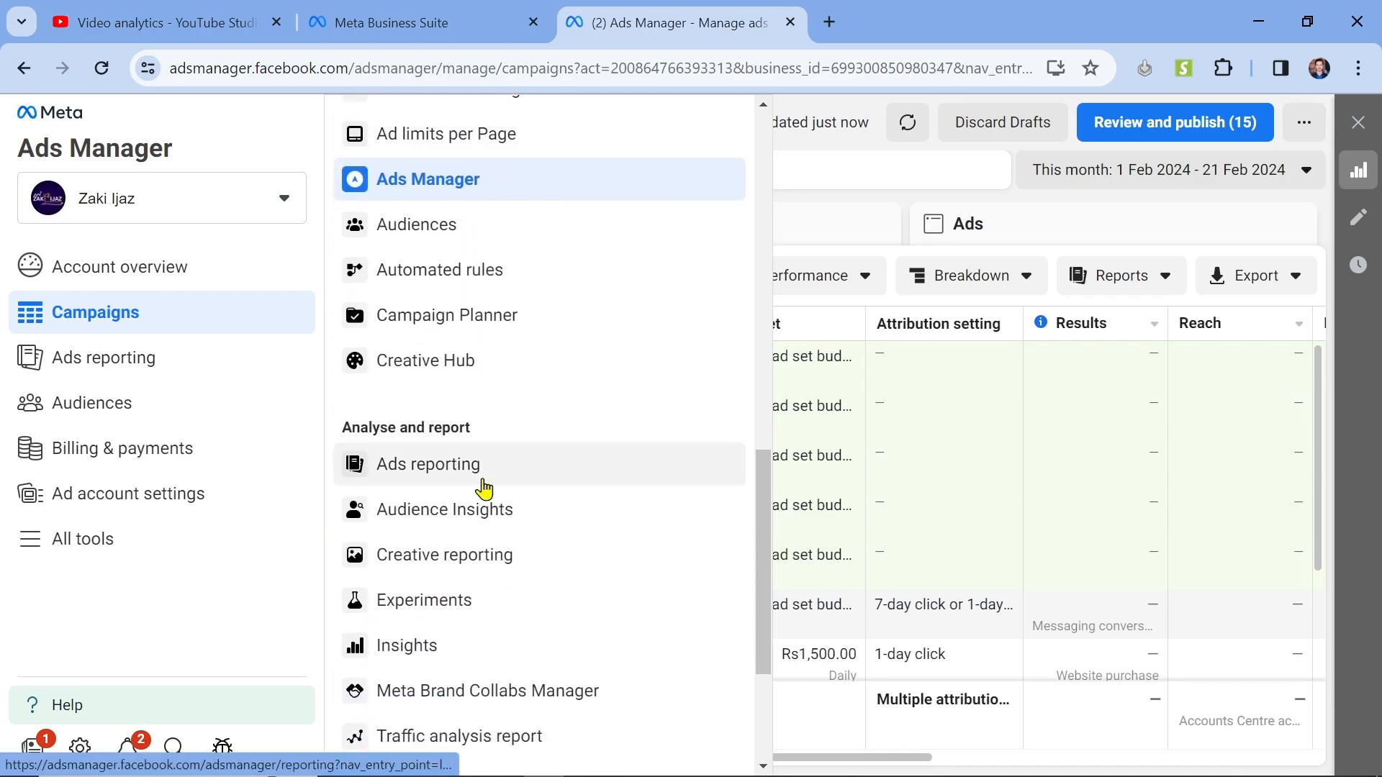
scroll(481, 497, "down", 3)
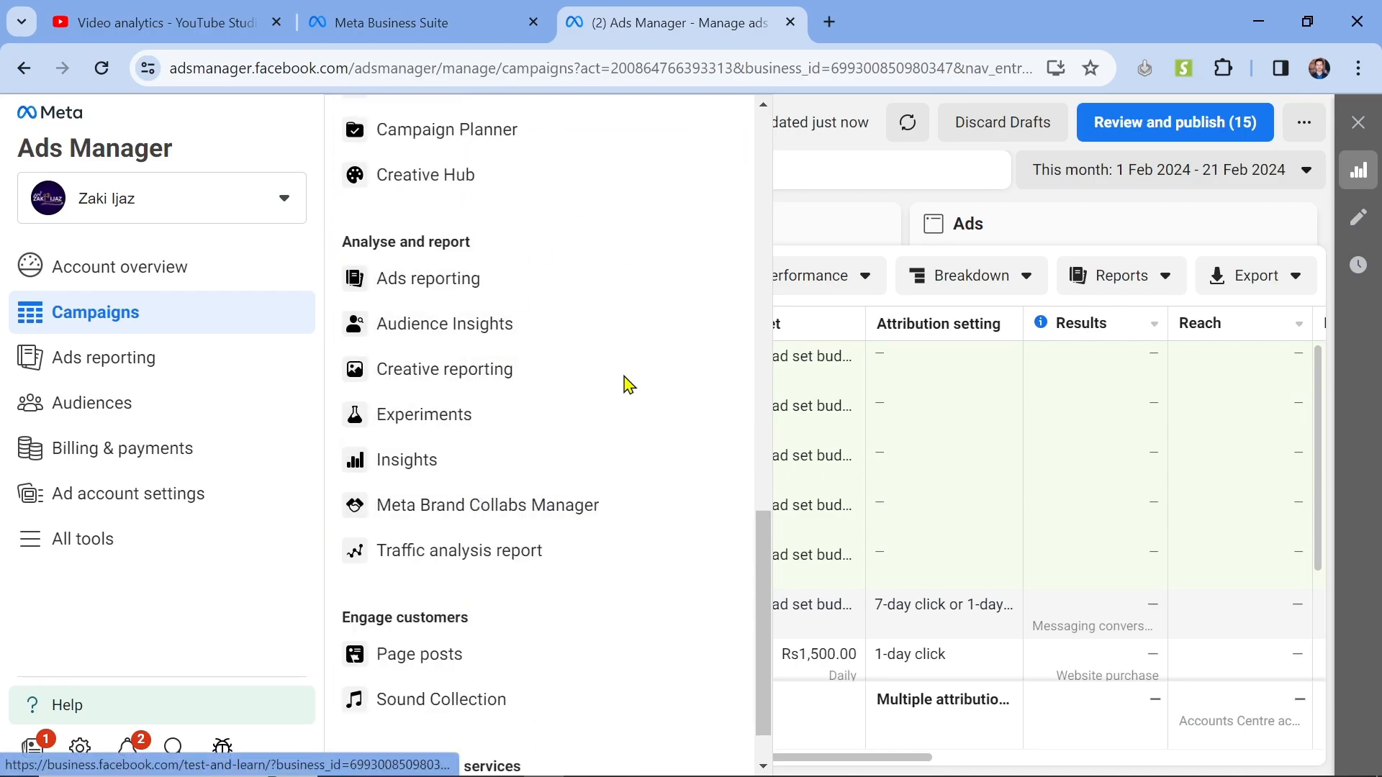
scroll(446, 410, "down", 1)
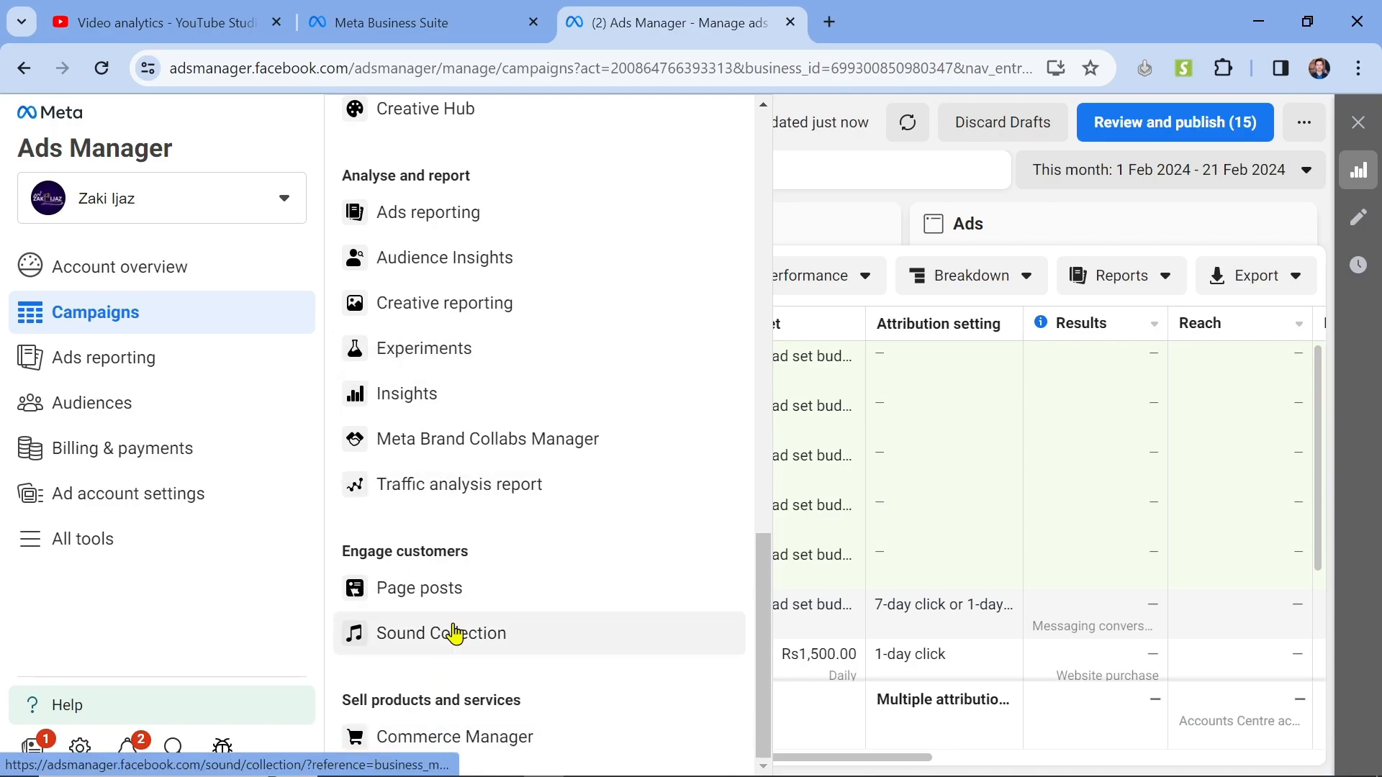
scroll(543, 386, "up", 3)
scroll(544, 387, "up", 6)
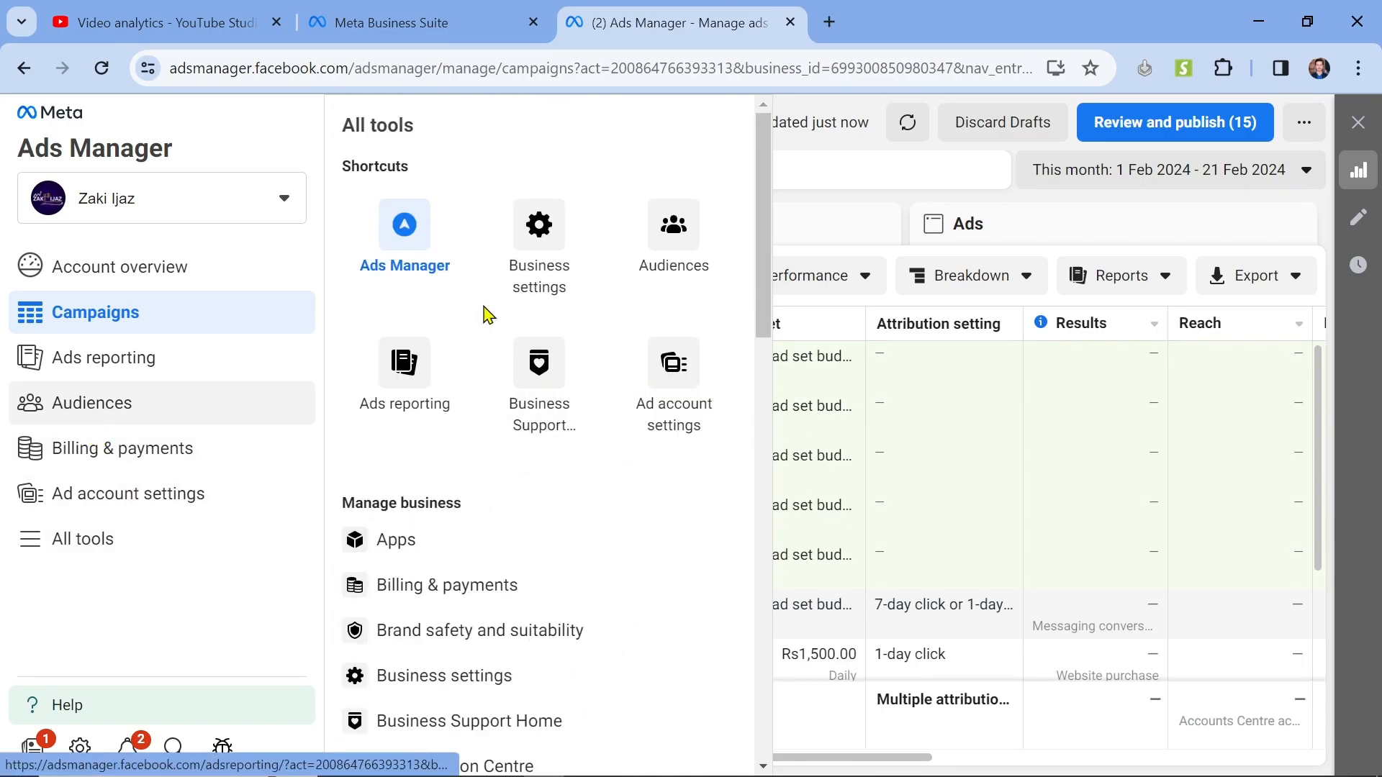
Step: Open the Audiences page and look at the Custom Audiences section
left_click(155, 405)
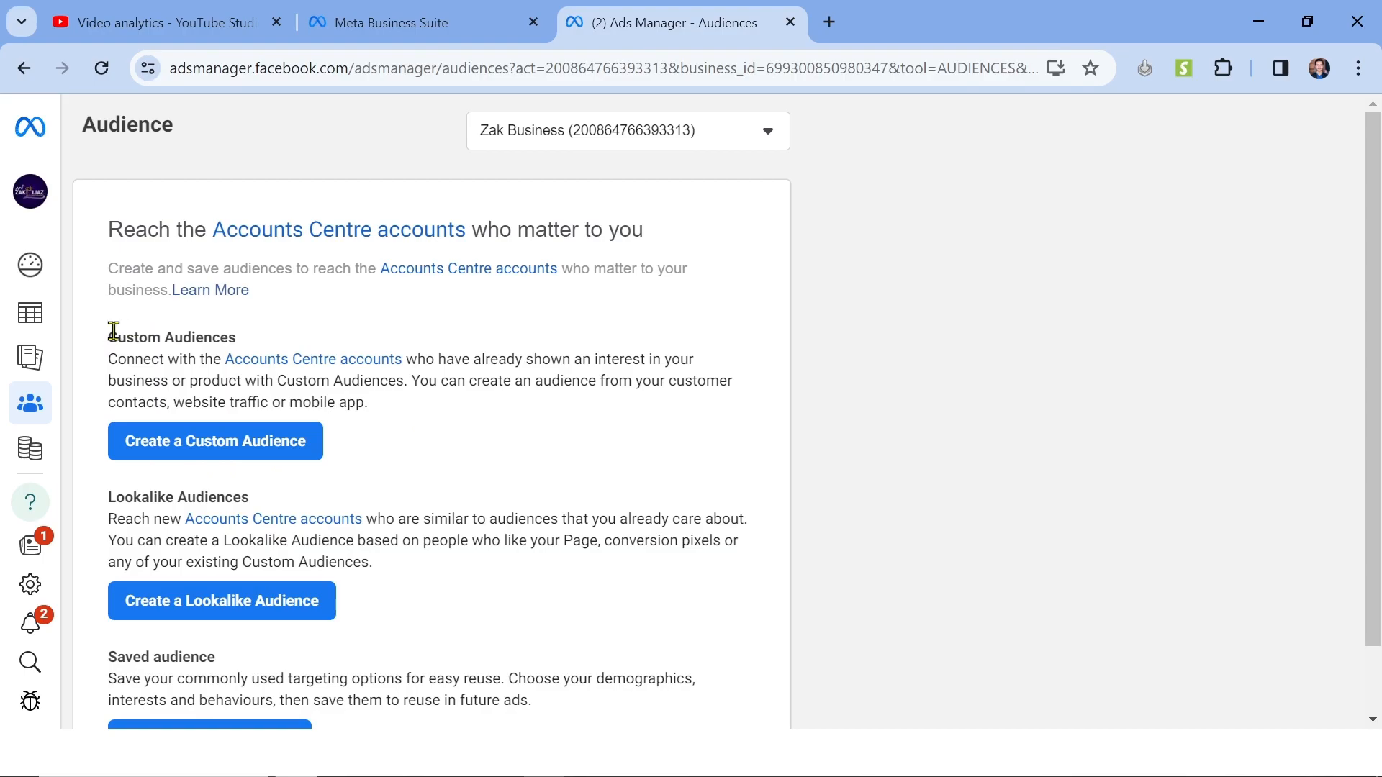
left_click_drag(113, 331, 253, 331)
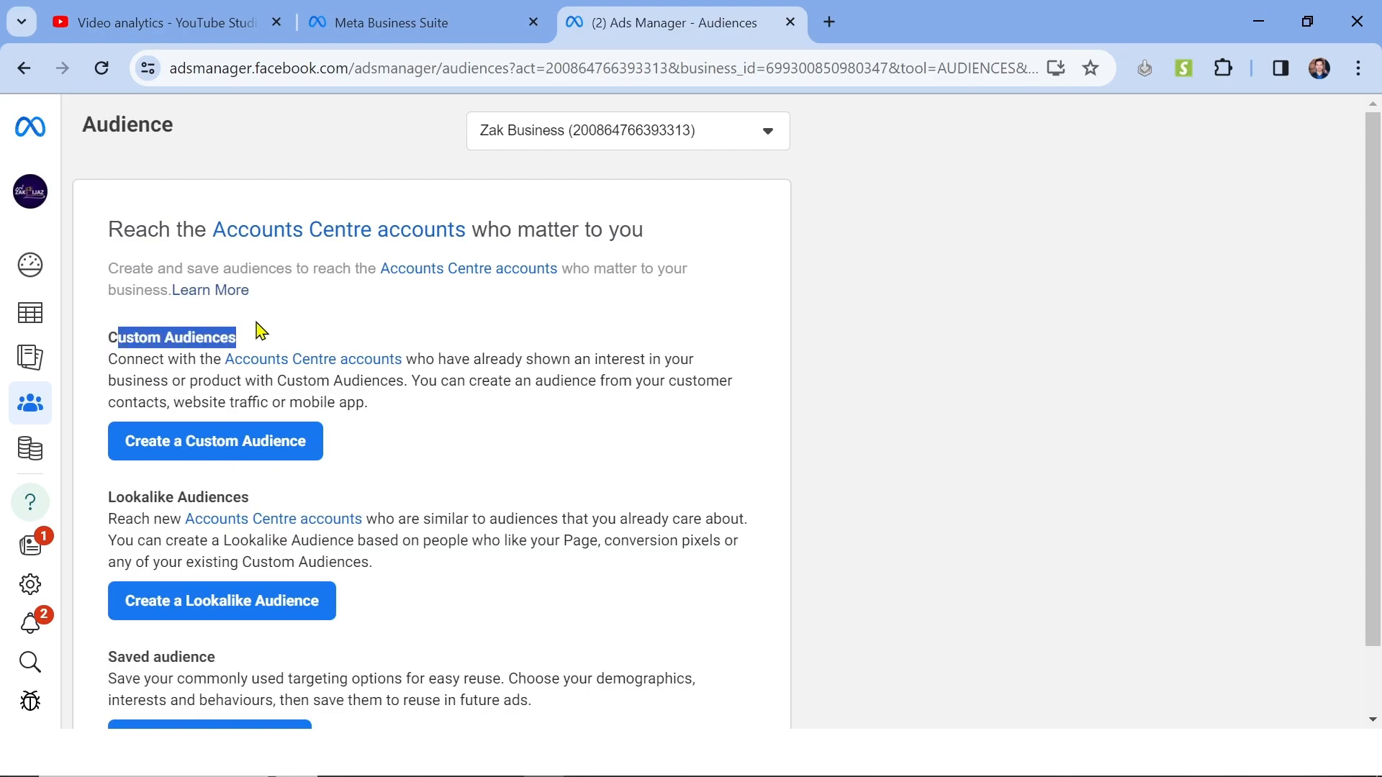
left_click(262, 350)
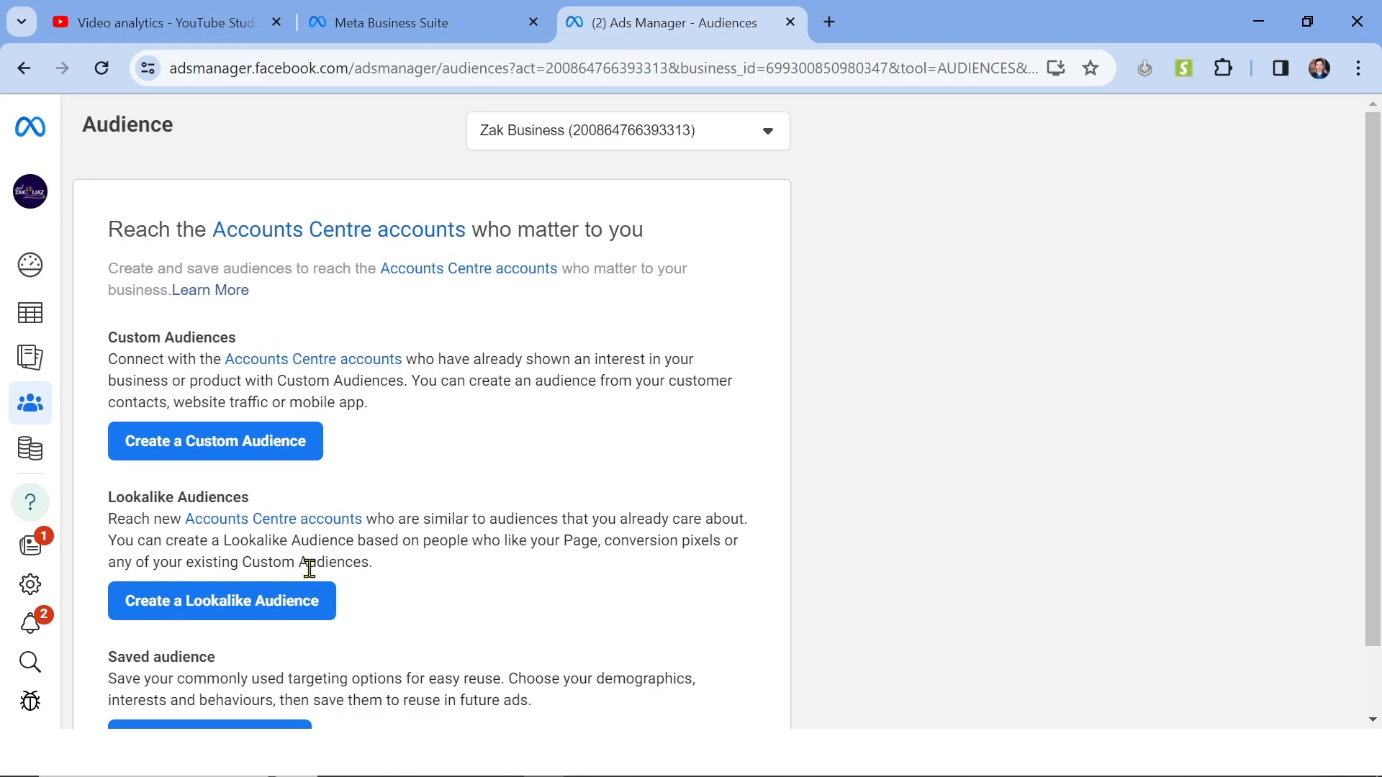
Step: Start a Custom Audience and review the available sources under Your sources and Meta sources
left_click(241, 441)
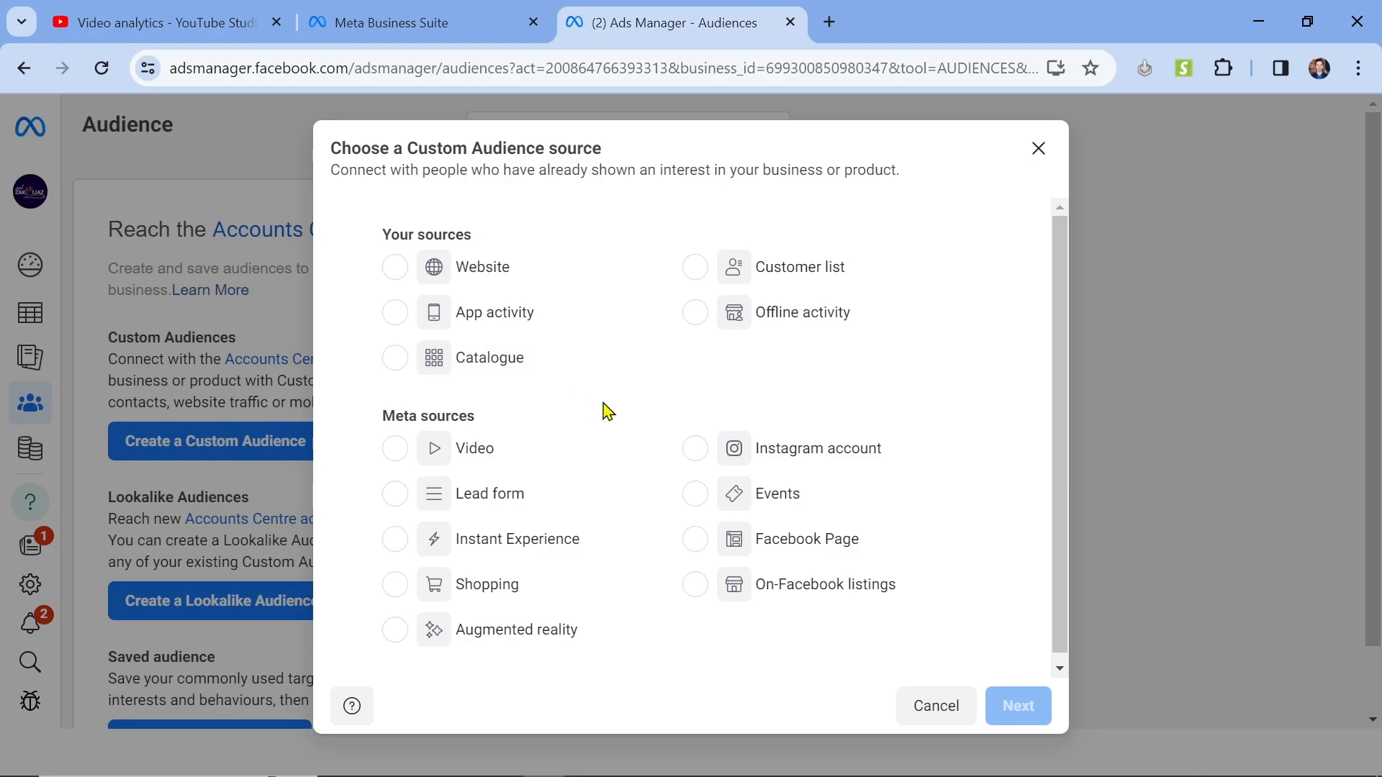
scroll(607, 412, "down", 1)
scroll(607, 412, "up", 1)
scroll(662, 301, "down", 1)
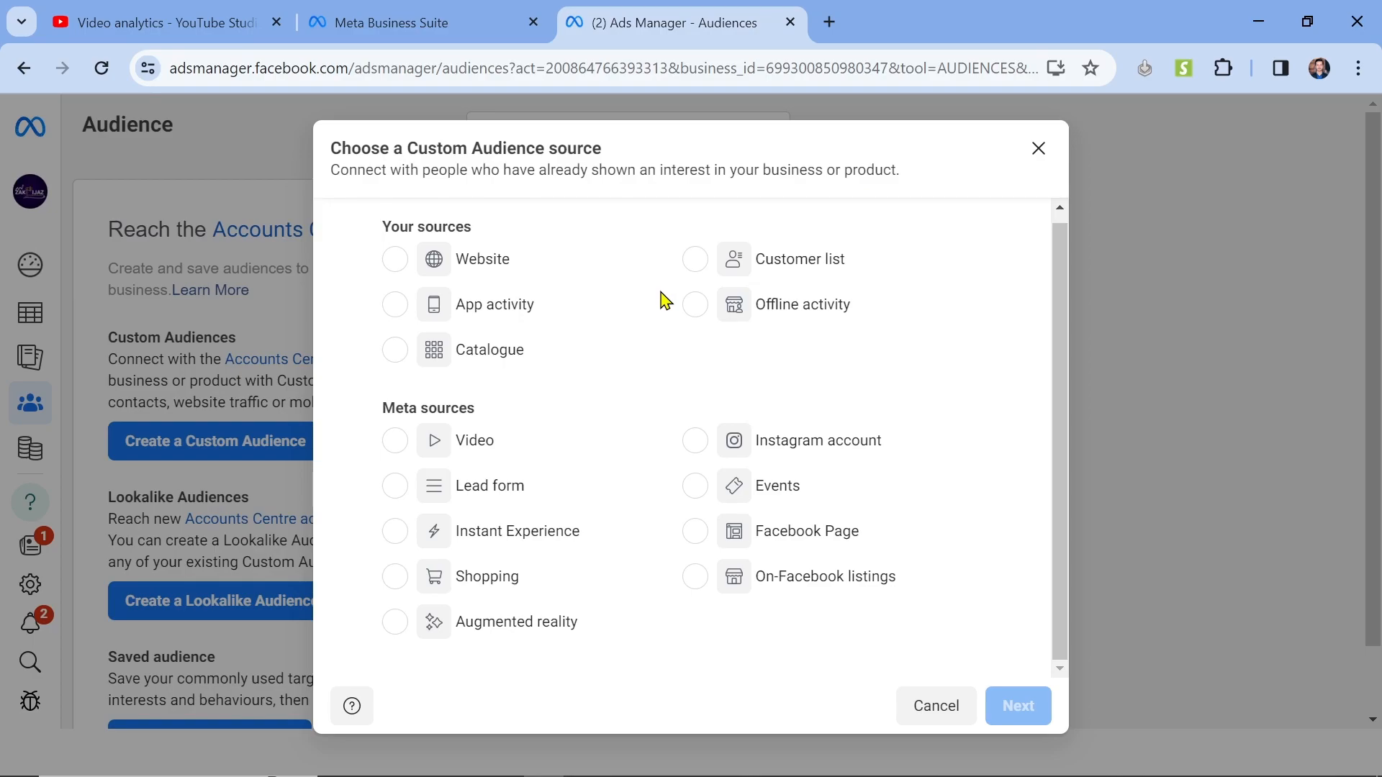
scroll(662, 301, "up", 1)
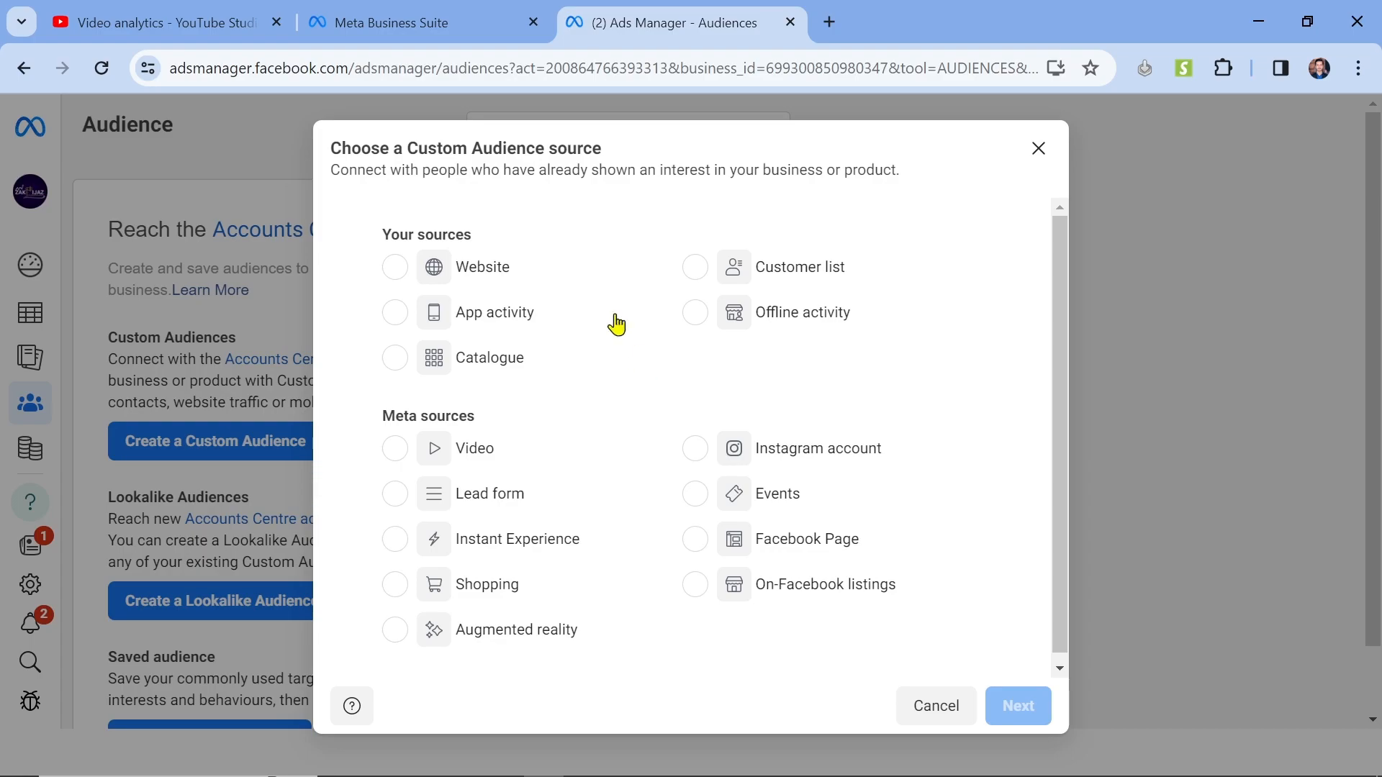
double_click(415, 231)
left_click(379, 230)
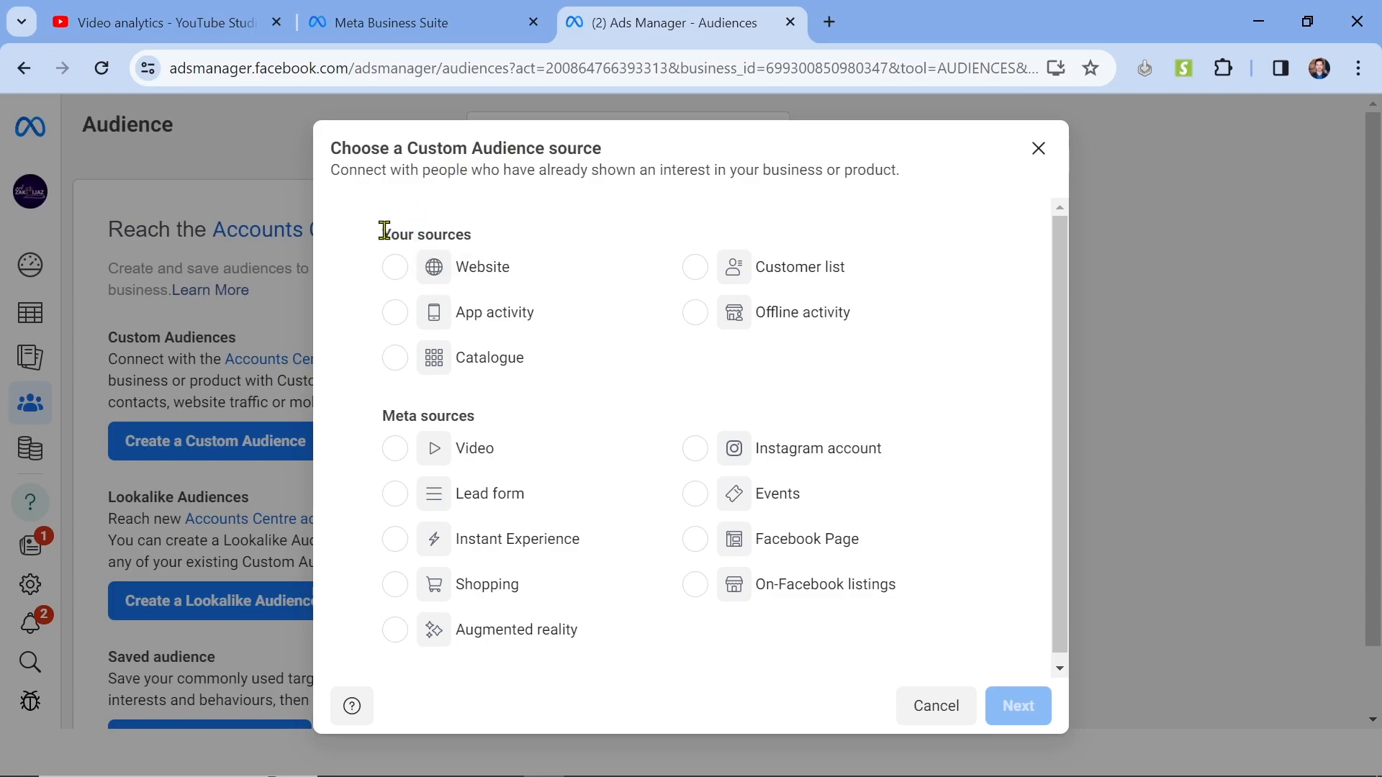
Step: Try Website, Customer list and App activity in turn as the Custom Audience source
left_click(388, 268)
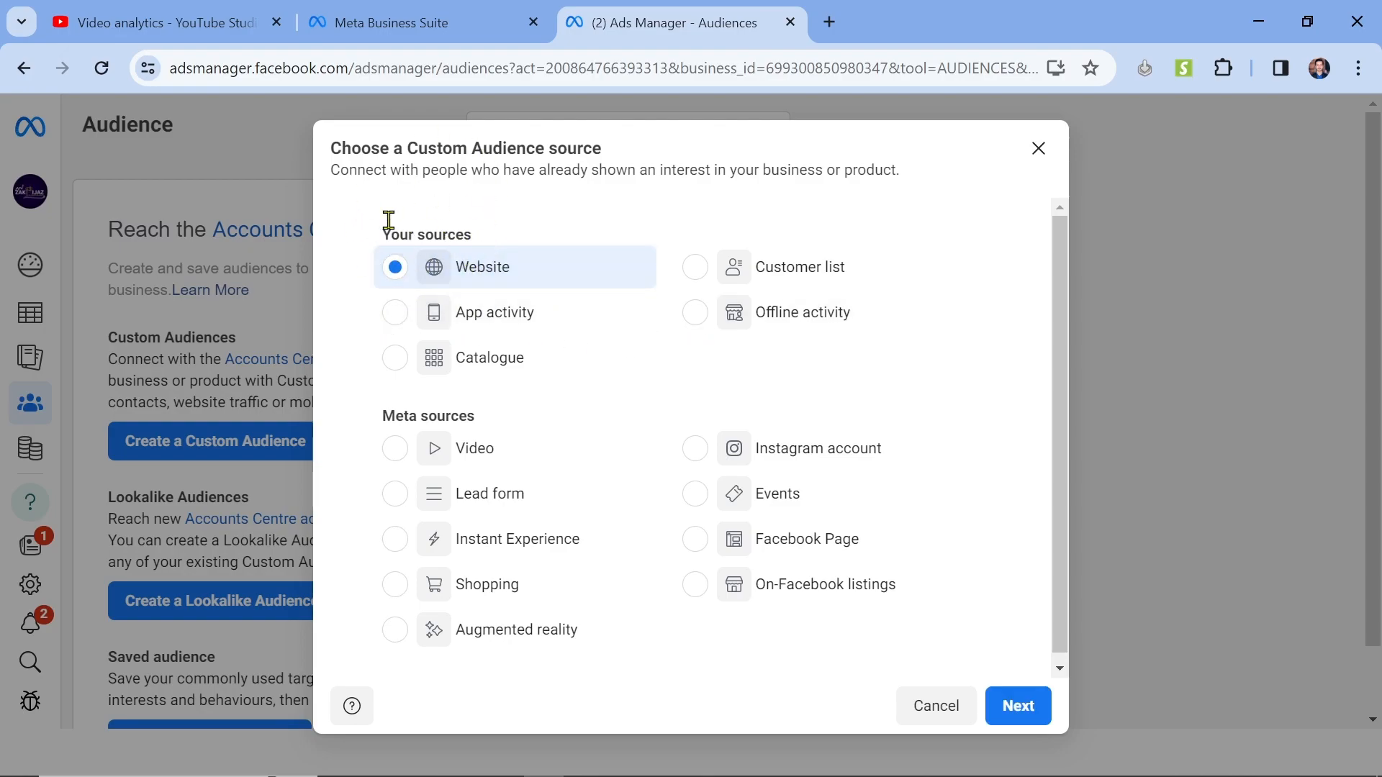
left_click(696, 268)
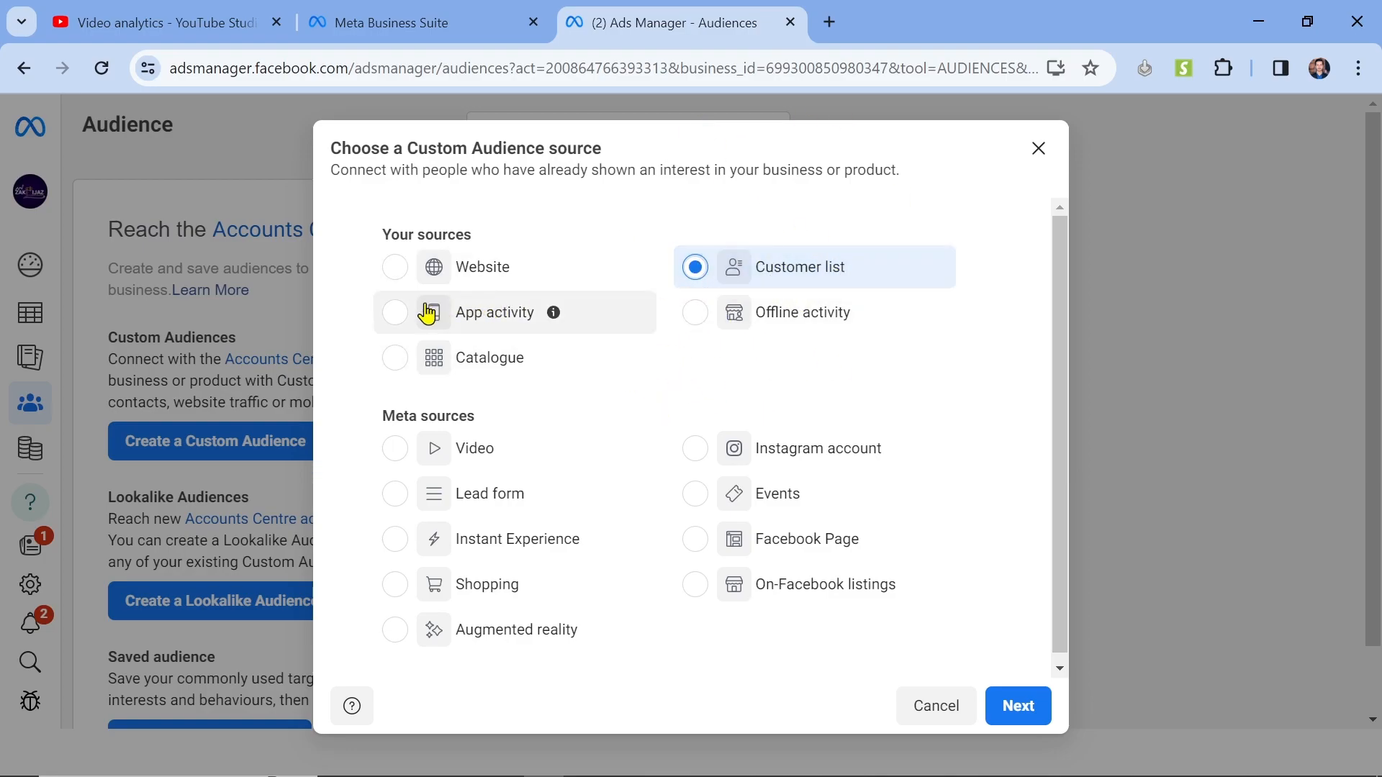
left_click(398, 316)
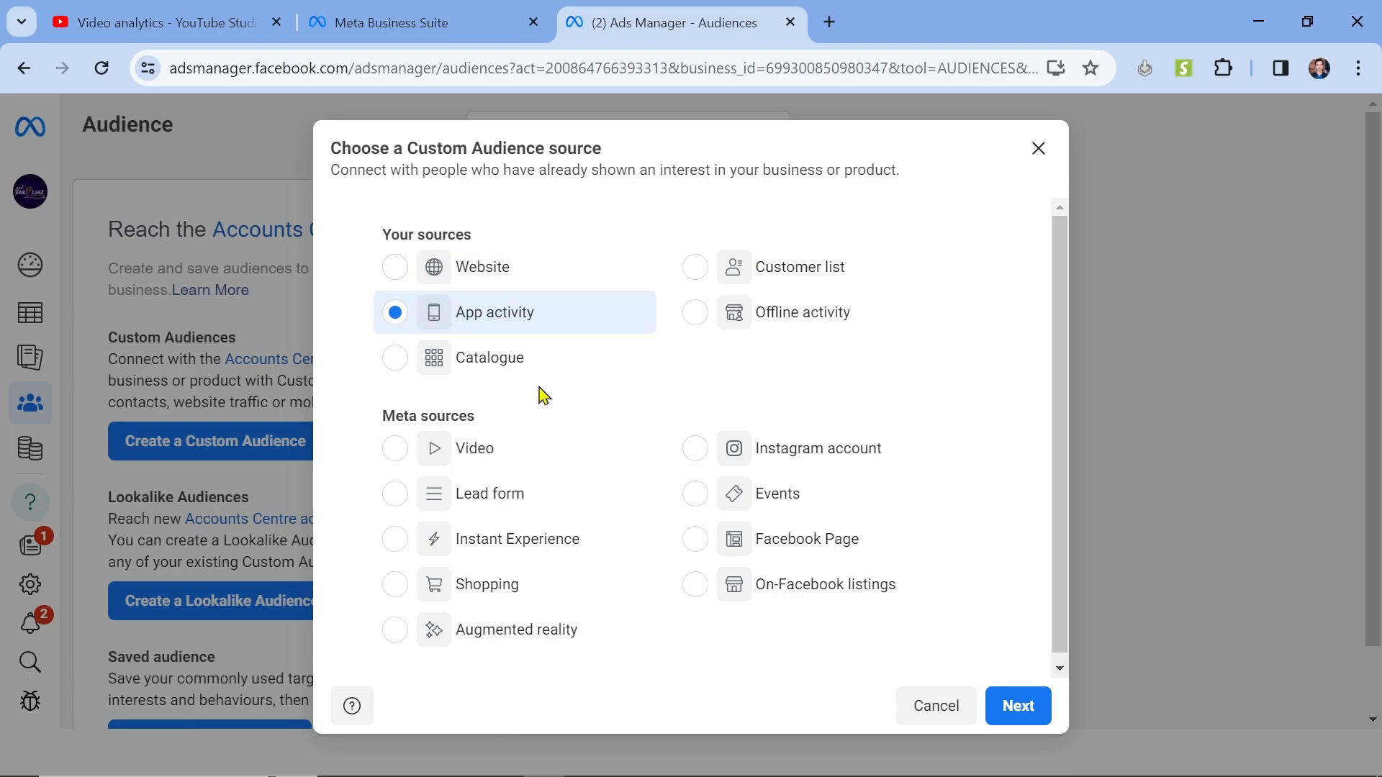
left_click_drag(380, 425, 500, 404)
left_click(499, 404)
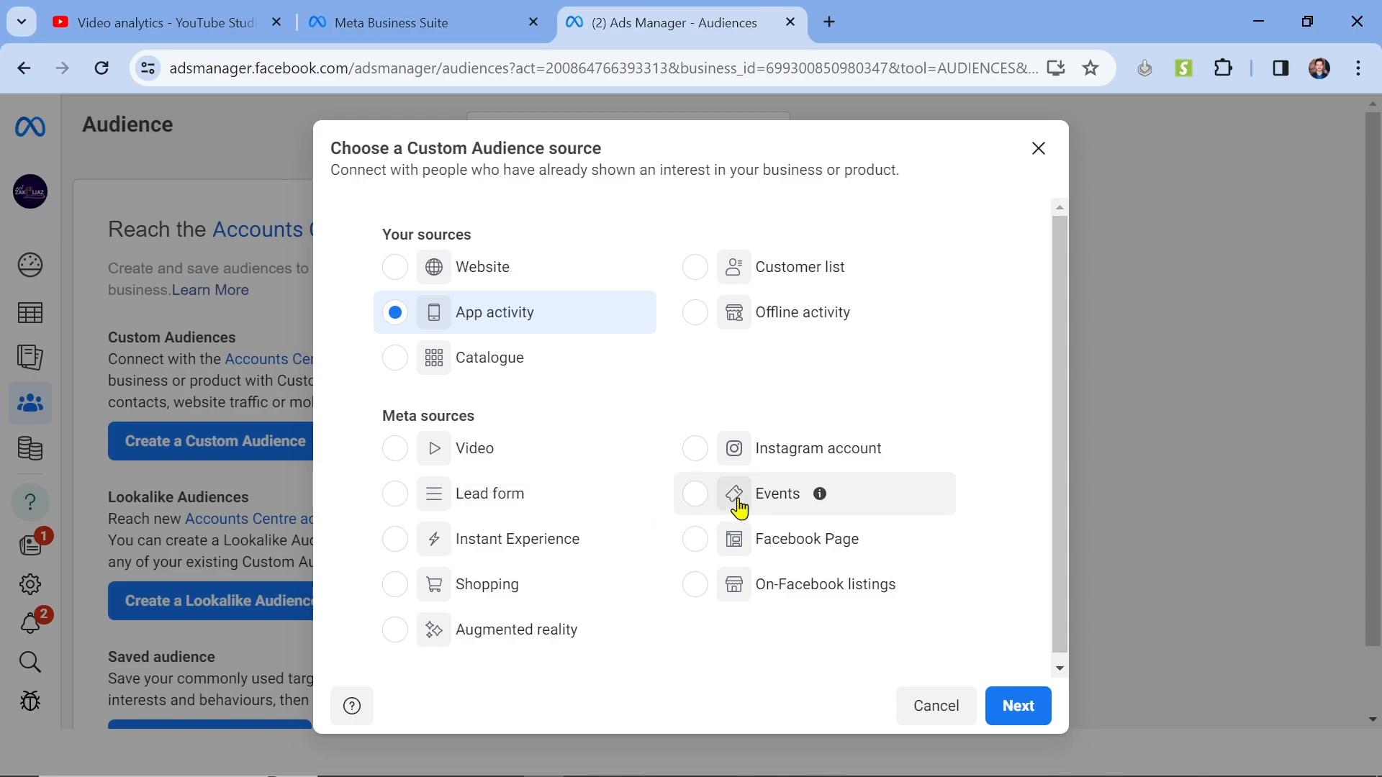
mouse_move(588, 547)
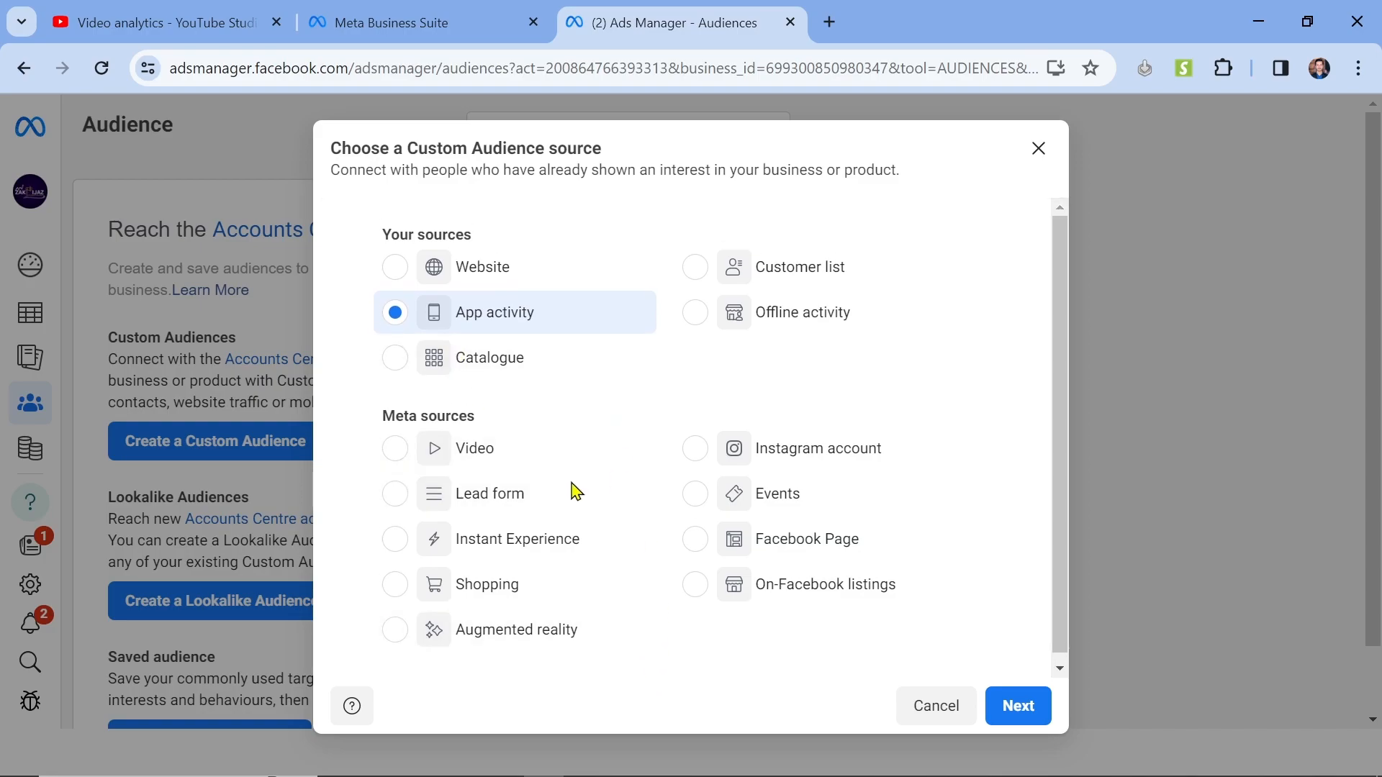
Step: Choose Video as the Custom Audience source, continue to its settings, and review the engagement content types offered
left_click(383, 447)
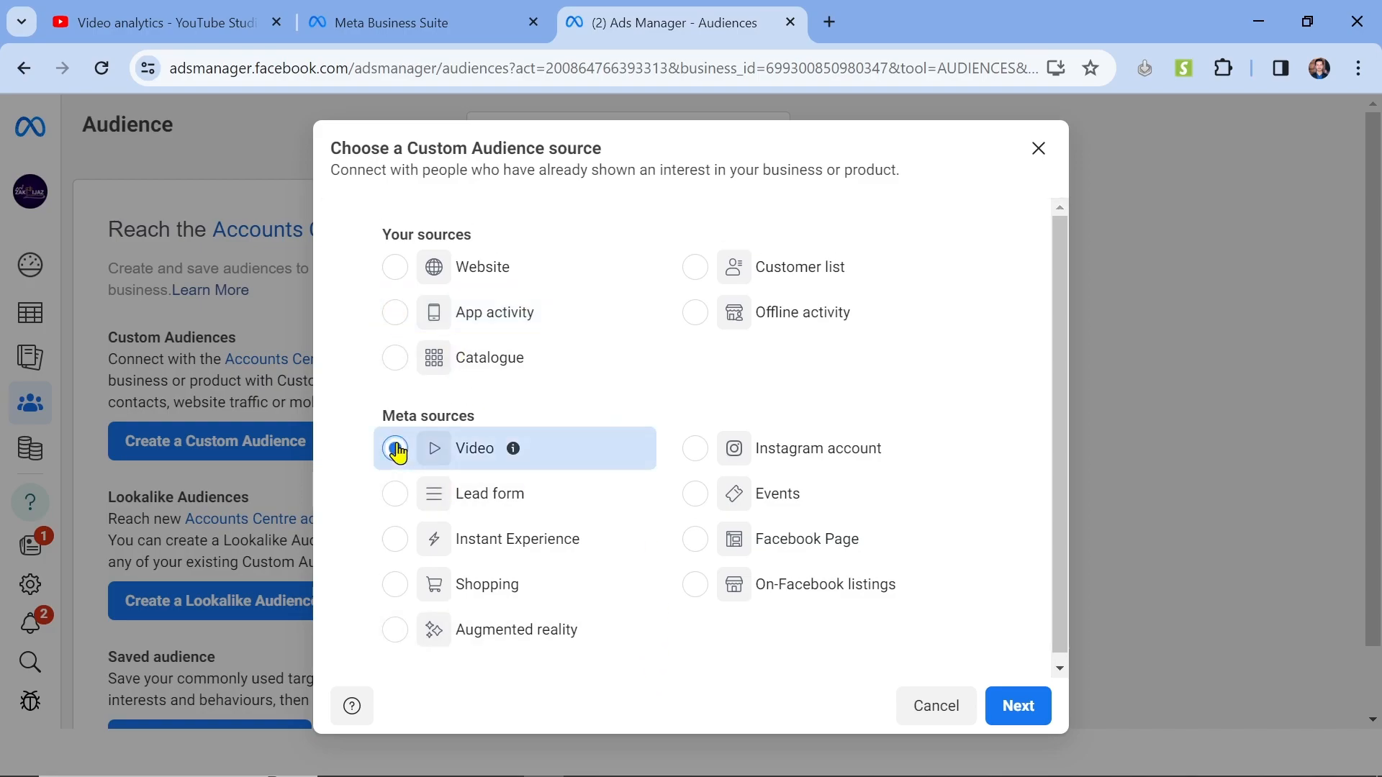
left_click(1023, 700)
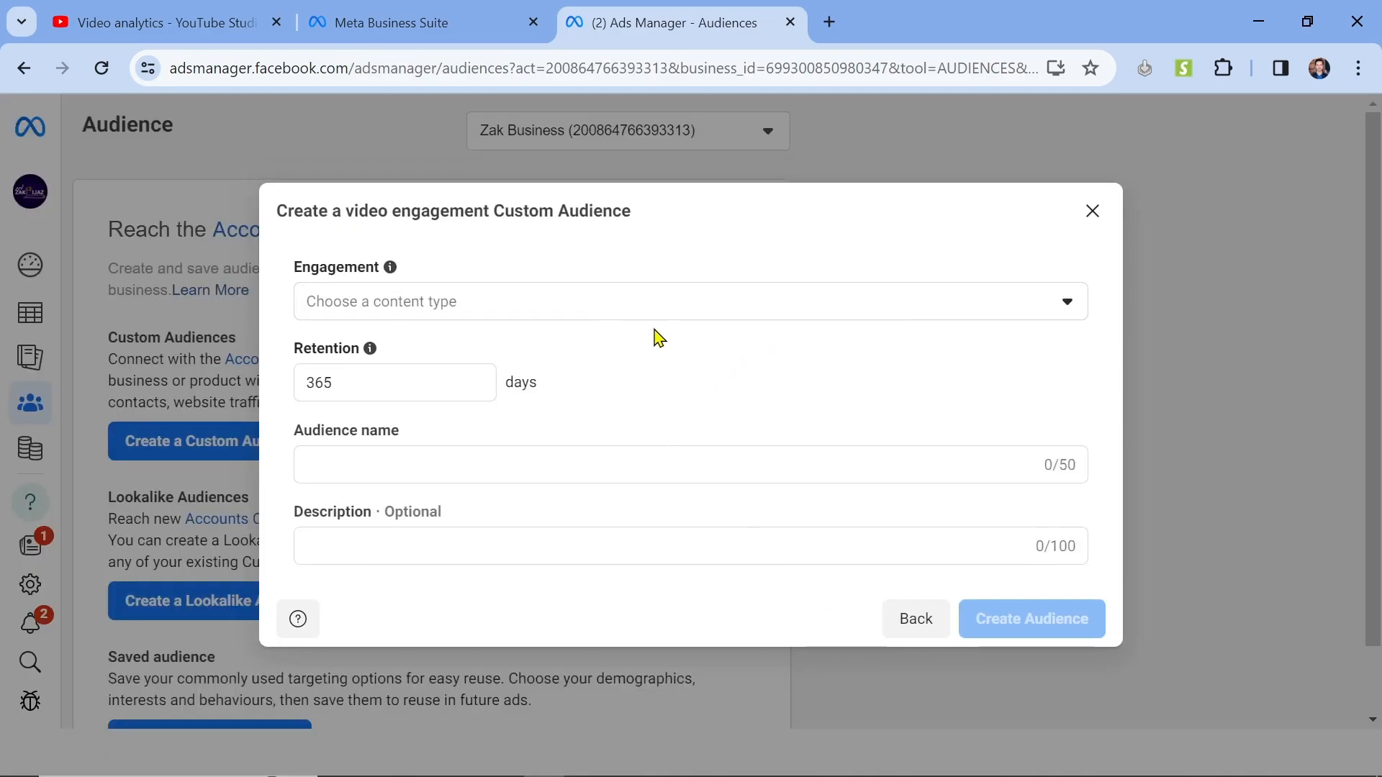
left_click(699, 303)
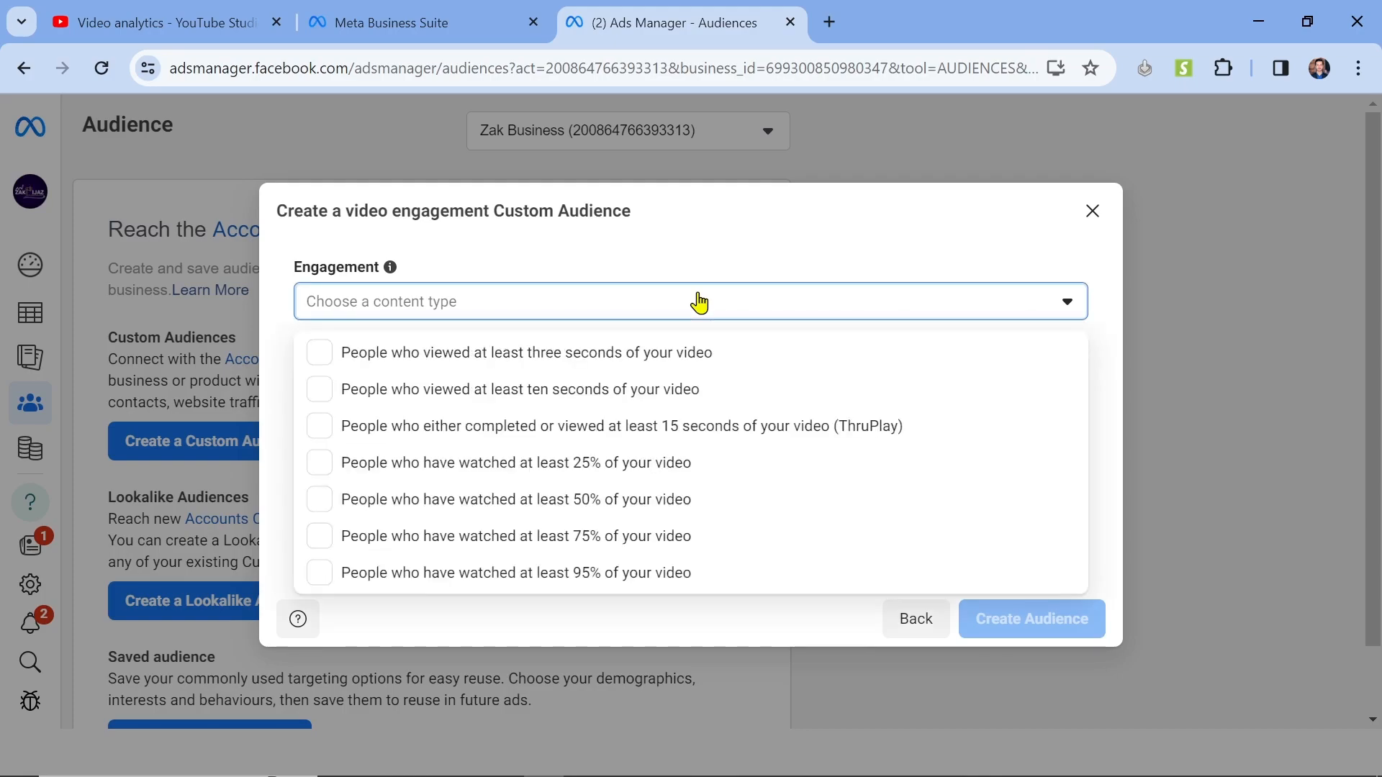
left_click(801, 225)
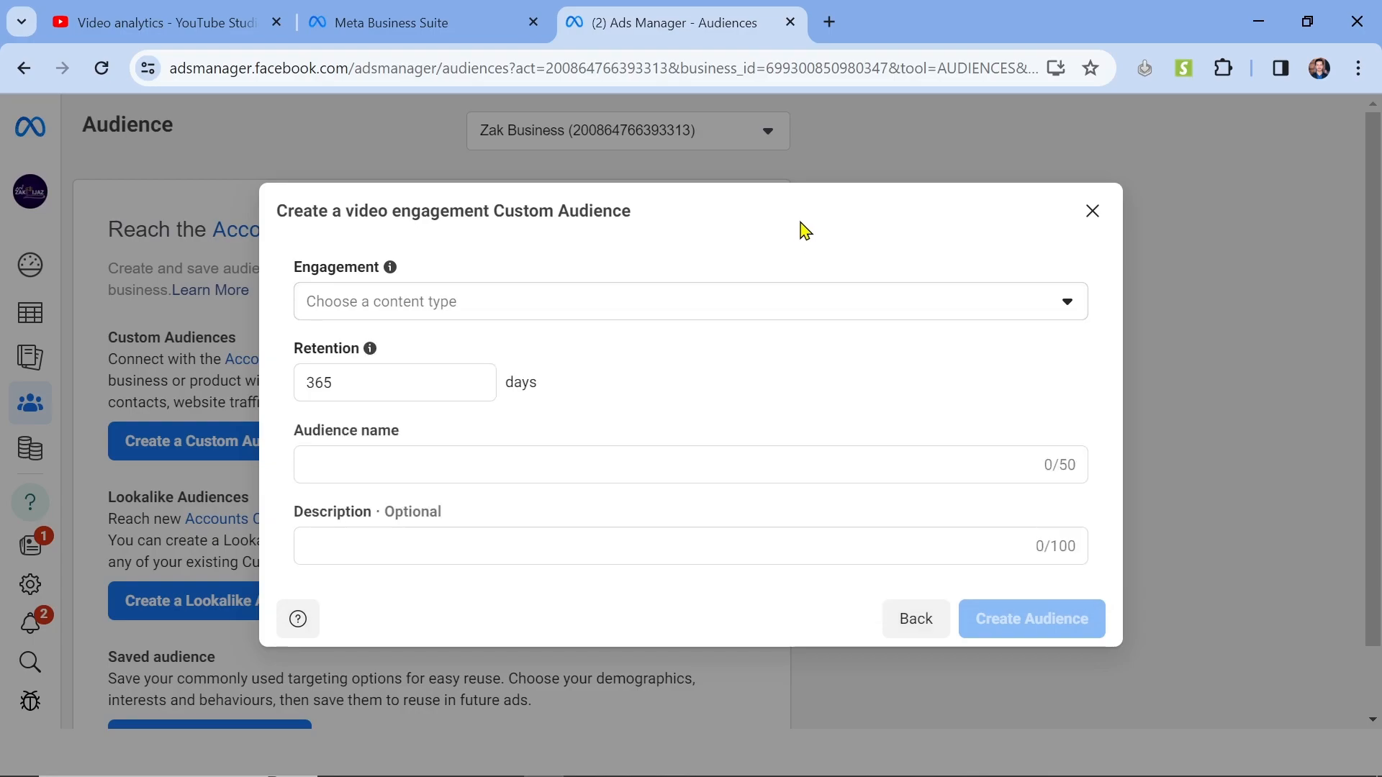
left_click(648, 301)
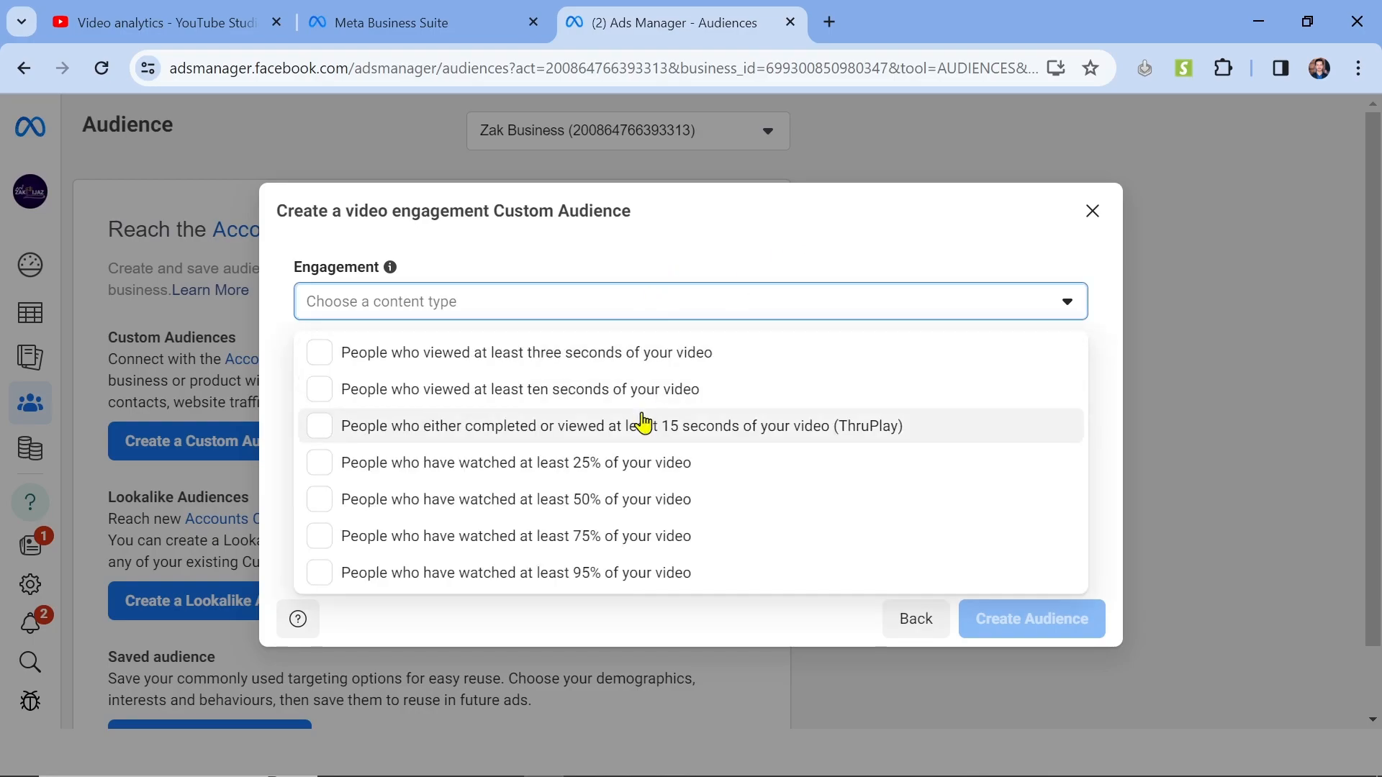
left_click(670, 265)
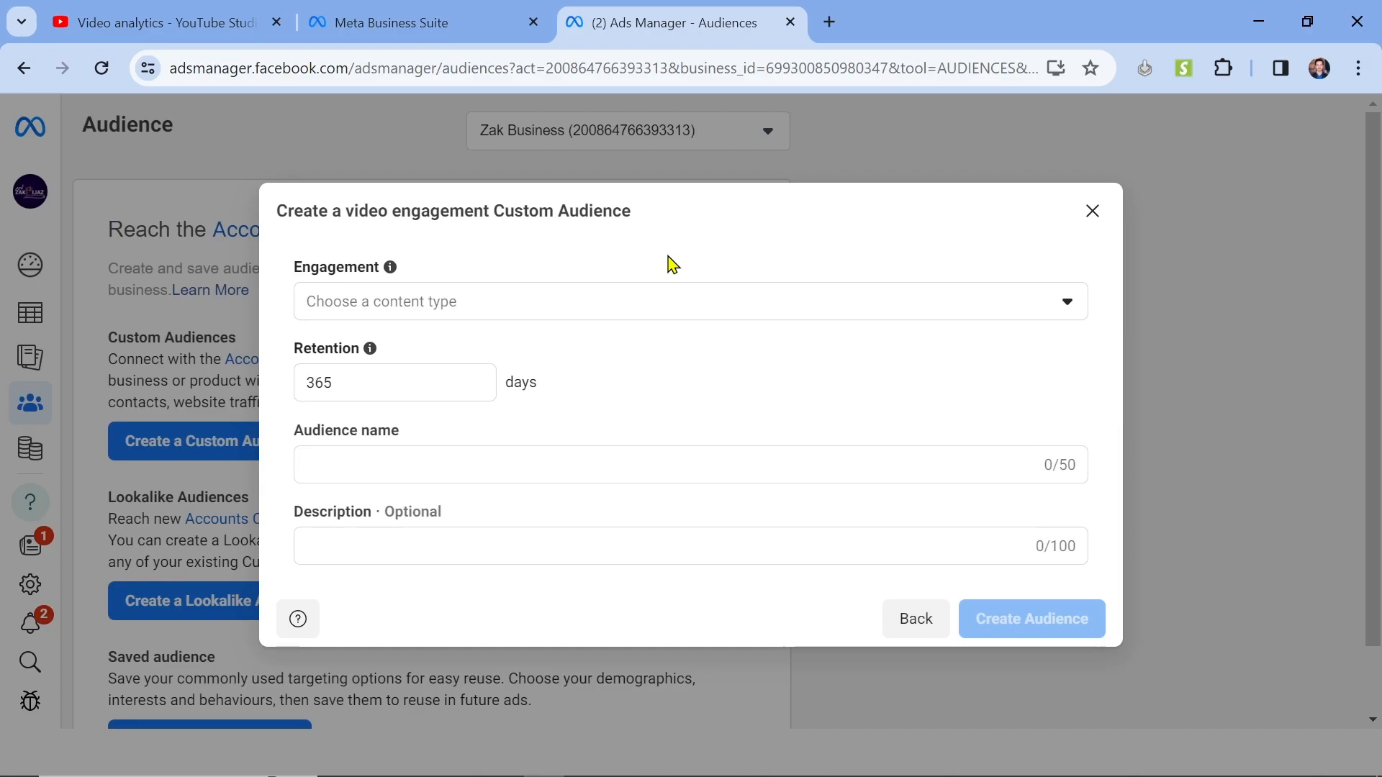
Step: Set the video audience's engagement to people who viewed at least ten seconds of your video
left_click(485, 311)
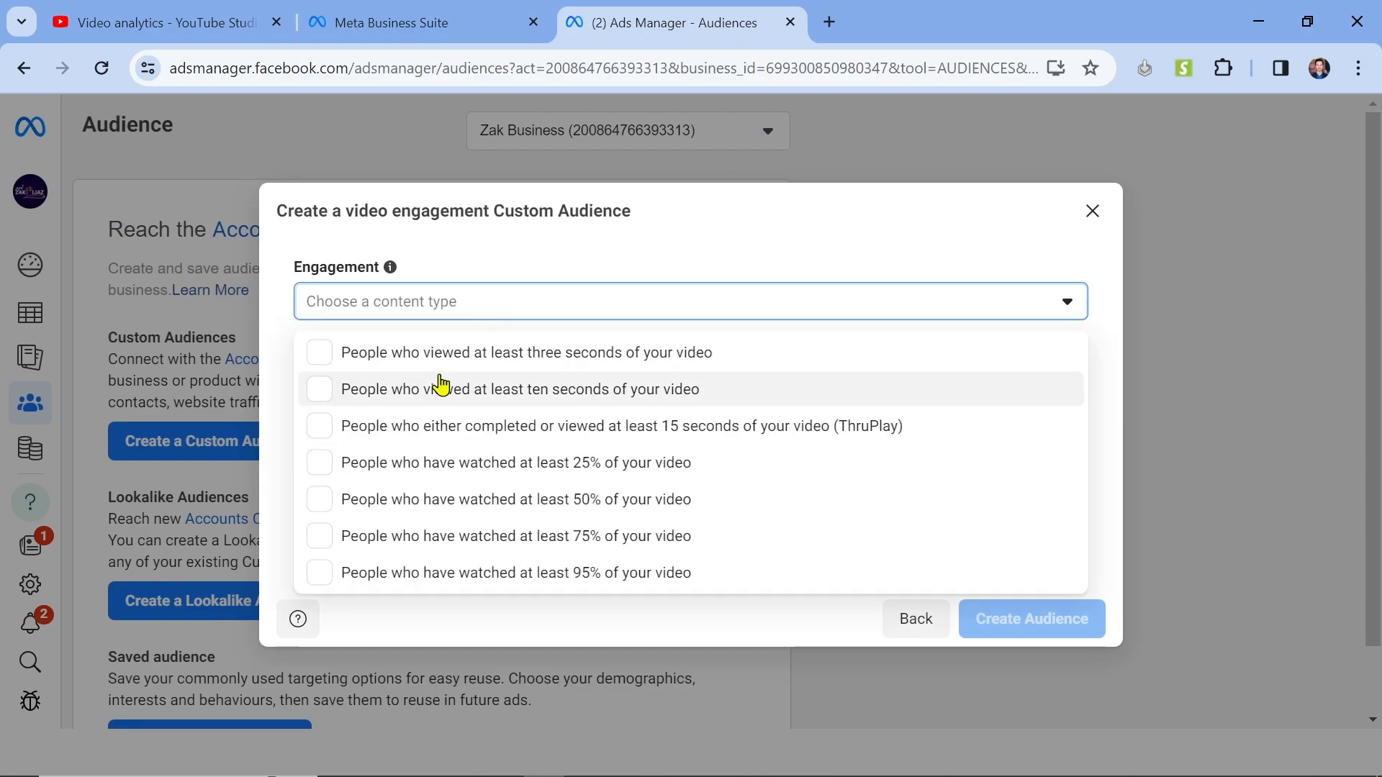
left_click(442, 388)
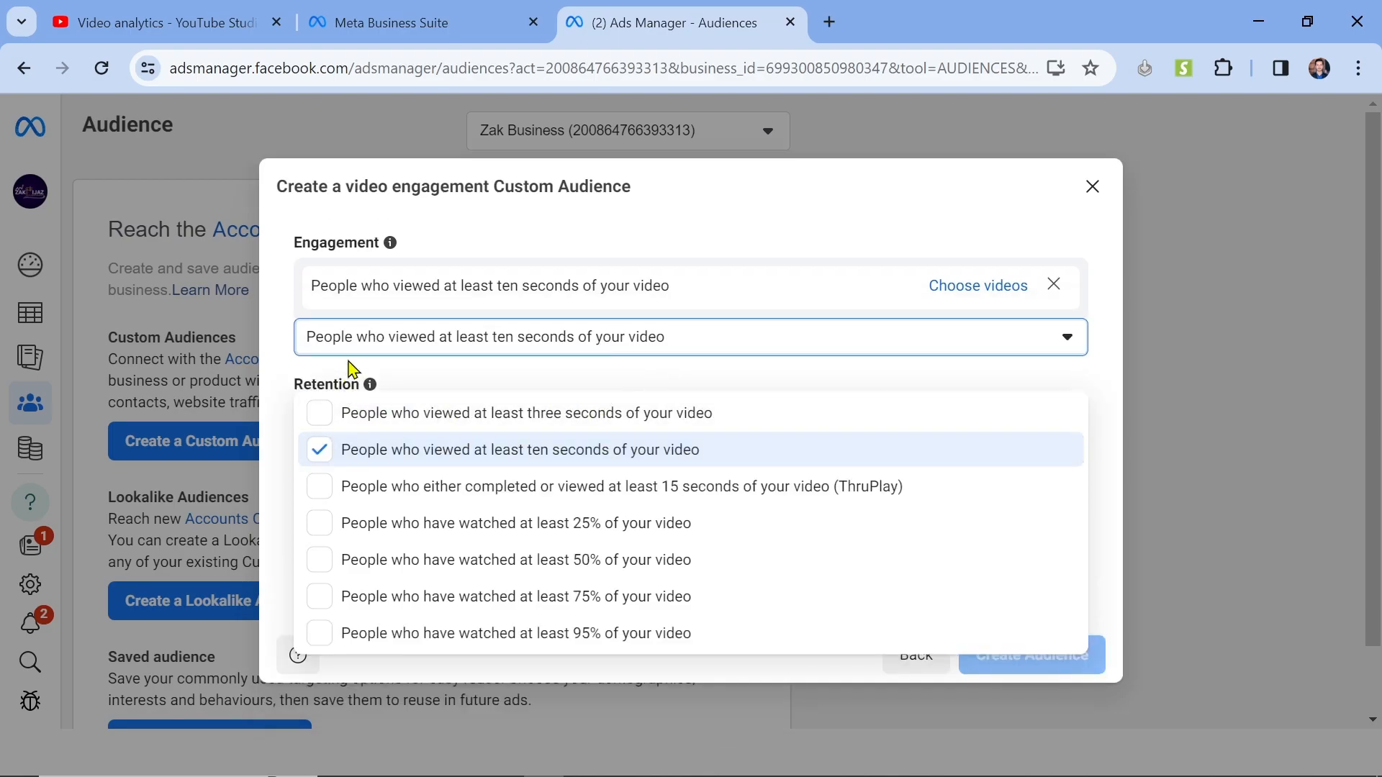
left_click(464, 373)
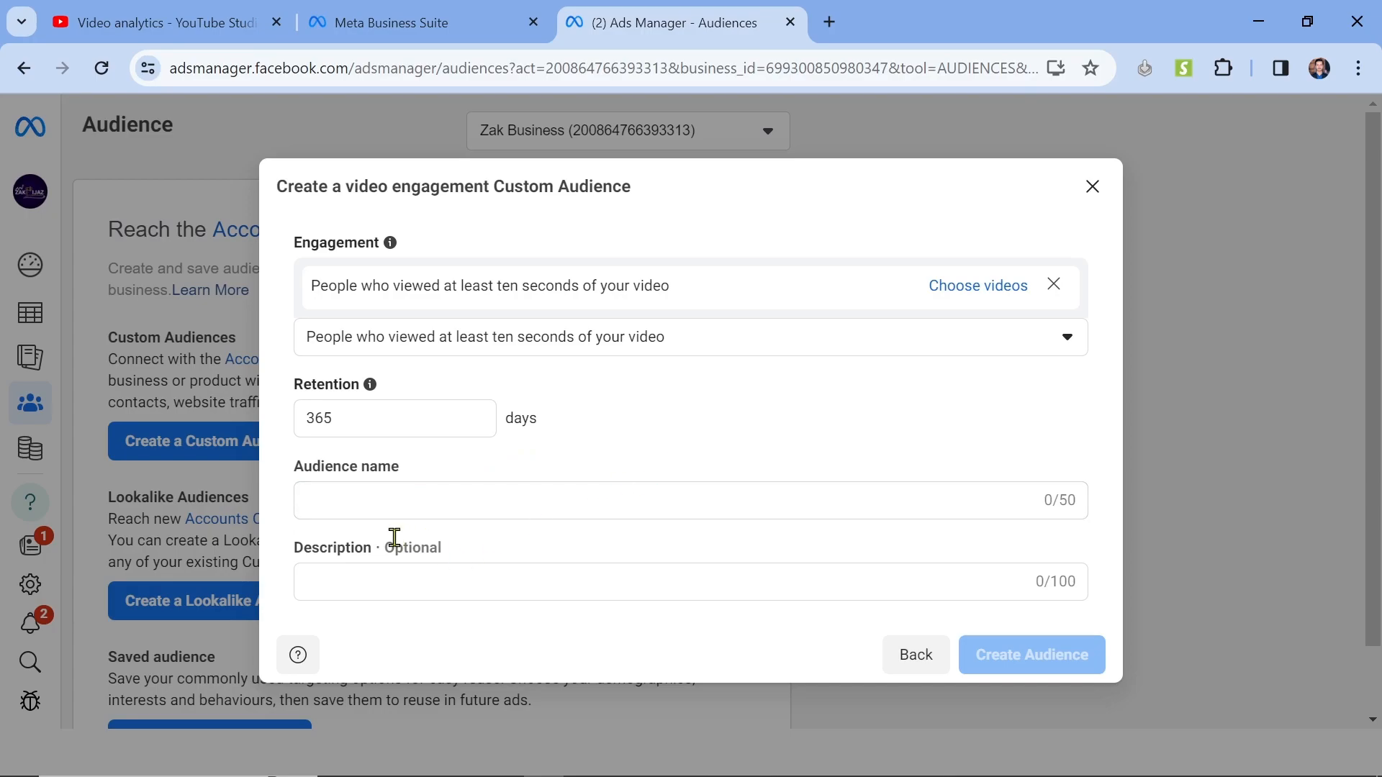
Step: Look at the audience name and description fields, then close the video engagement Custom Audience form without creating the audience
left_click(343, 497)
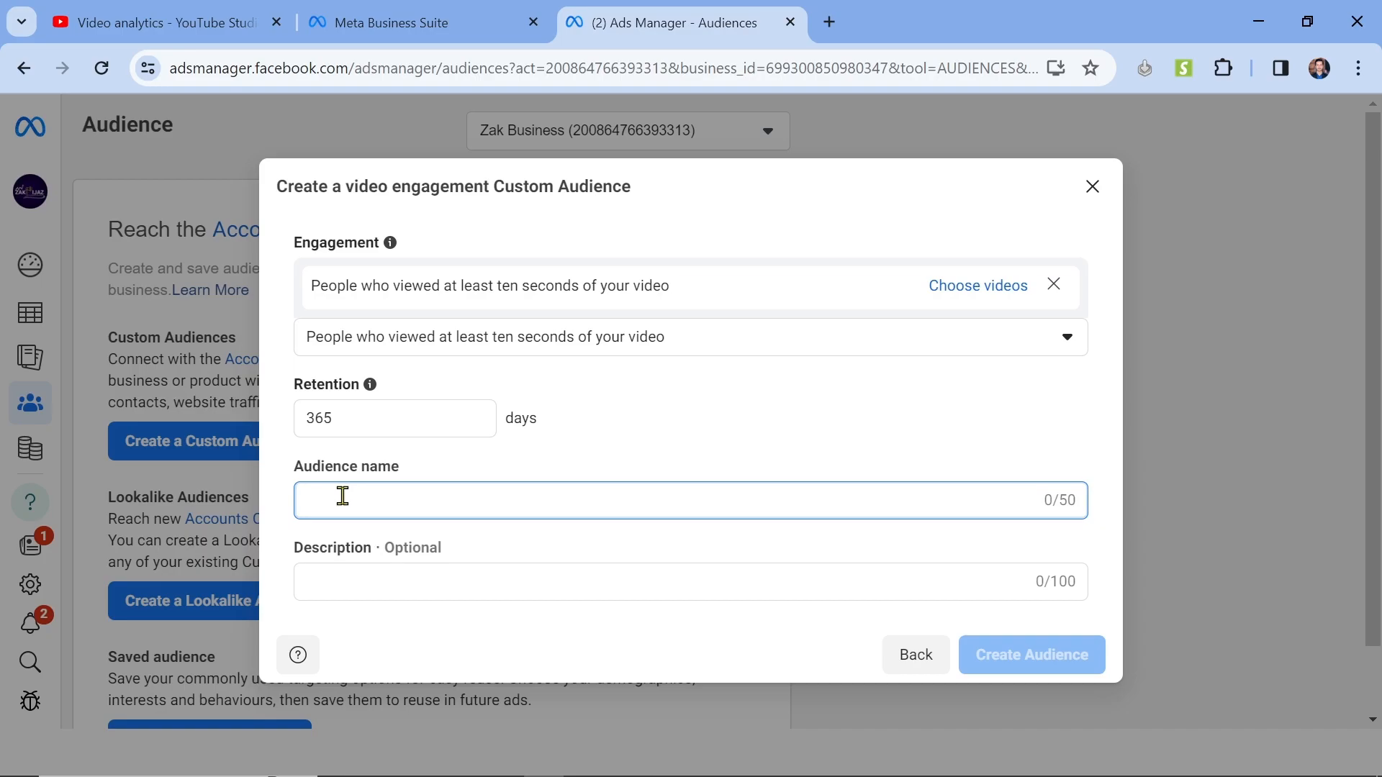
left_click(384, 588)
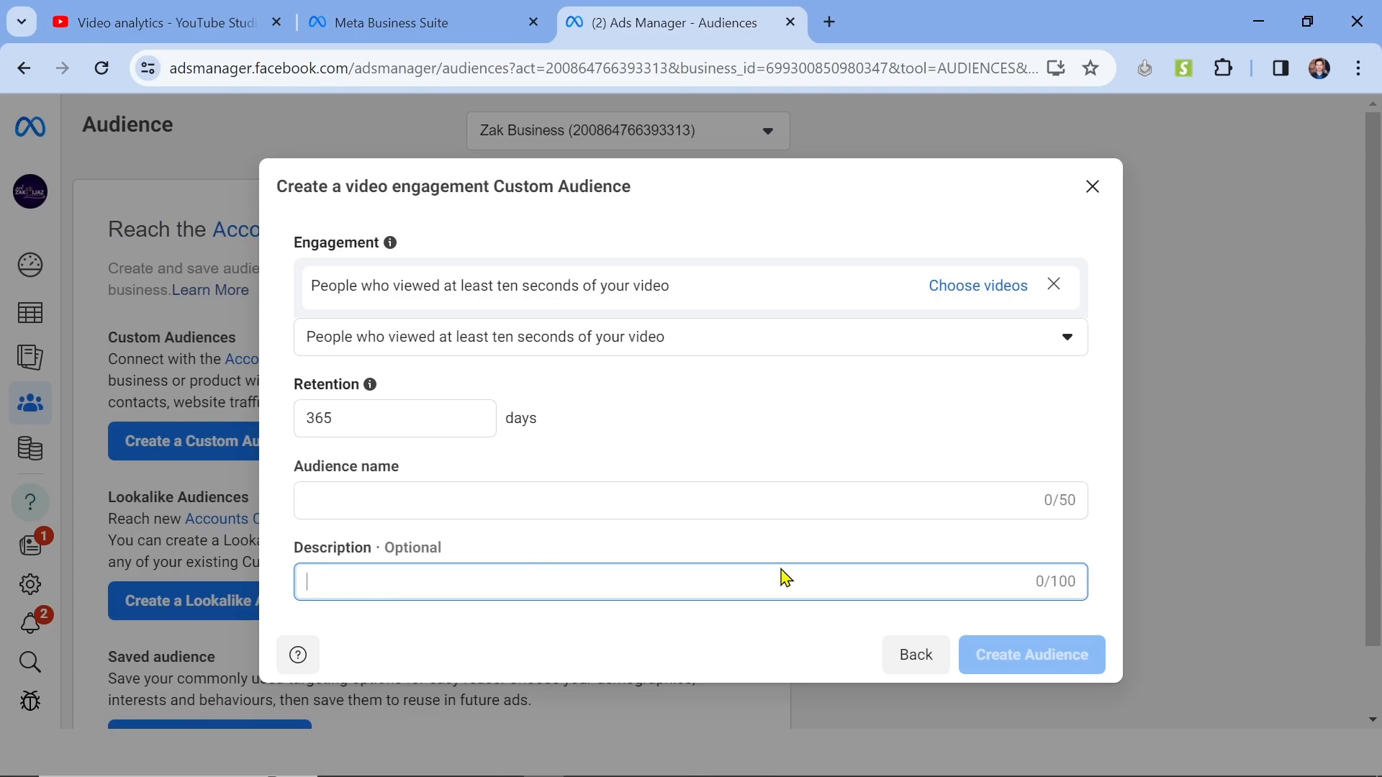
left_click(1093, 188)
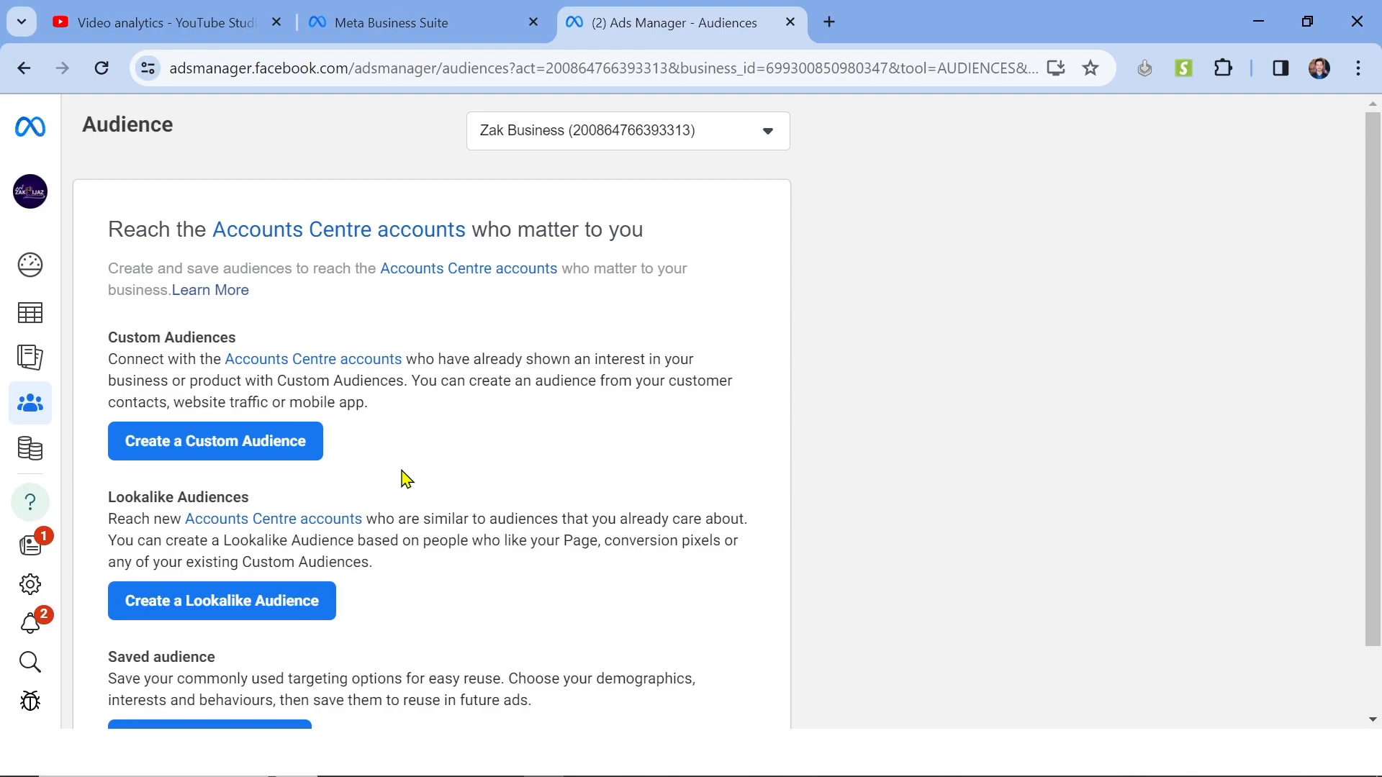
Step: Open the Lookalike Audience creation form and look over its source, location and audience size settings
scroll(421, 564, "down", 1)
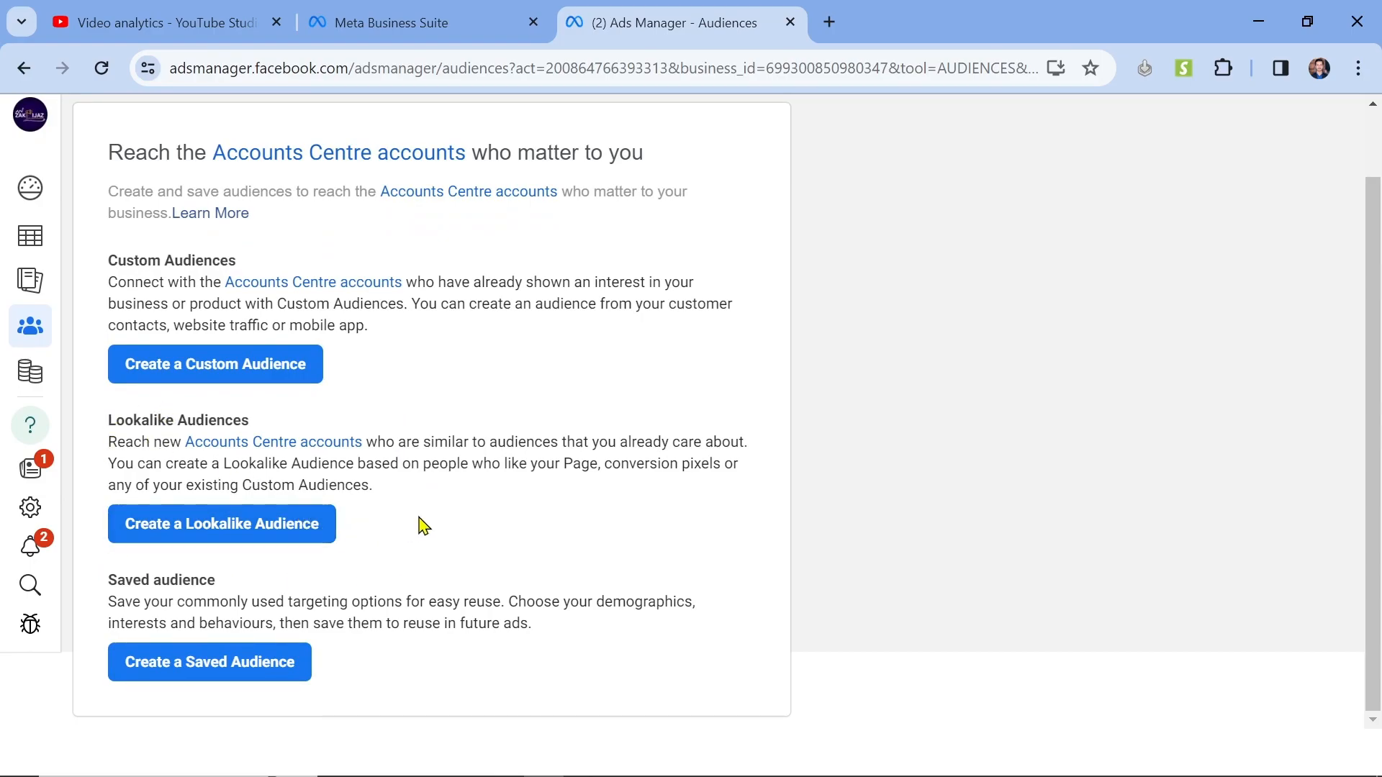
left_click(264, 520)
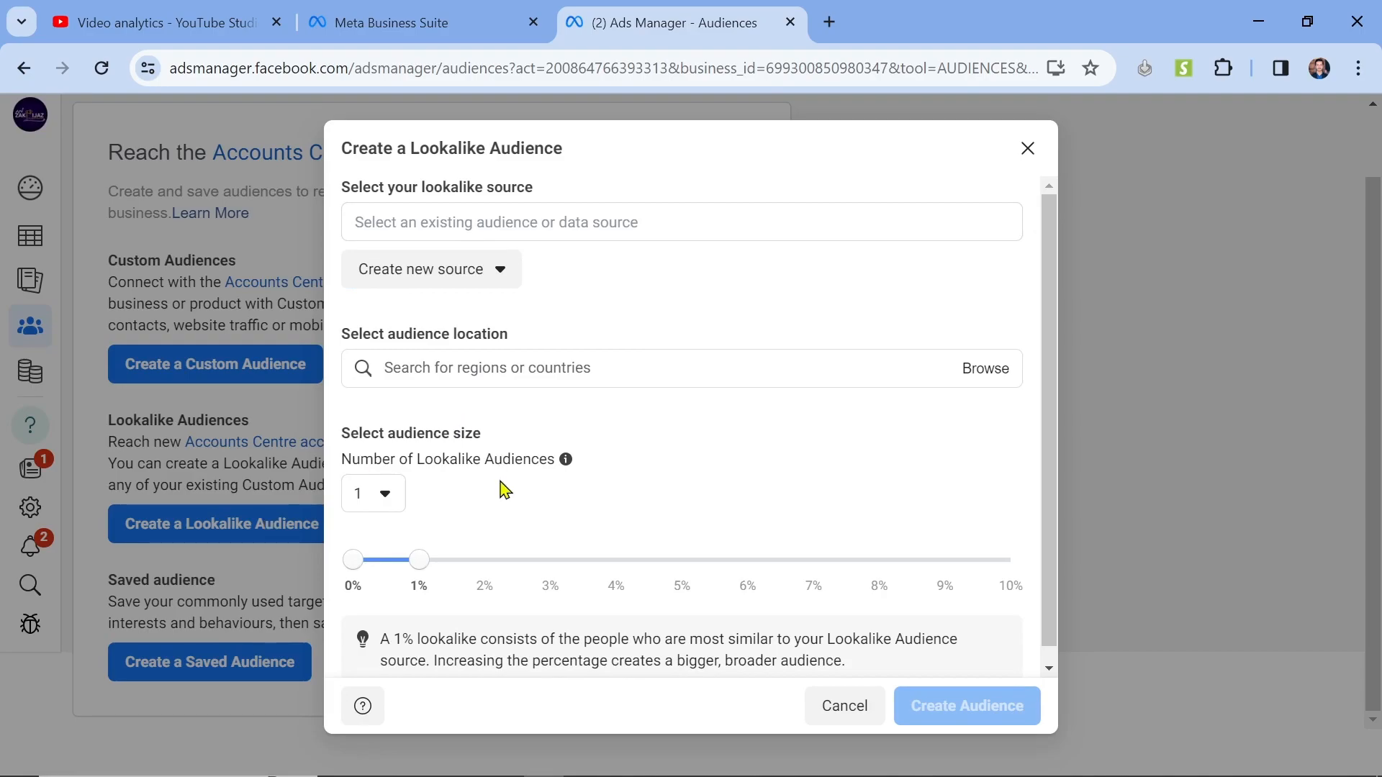
scroll(593, 451, "down", 1)
scroll(593, 451, "up", 1)
scroll(592, 451, "down", 1)
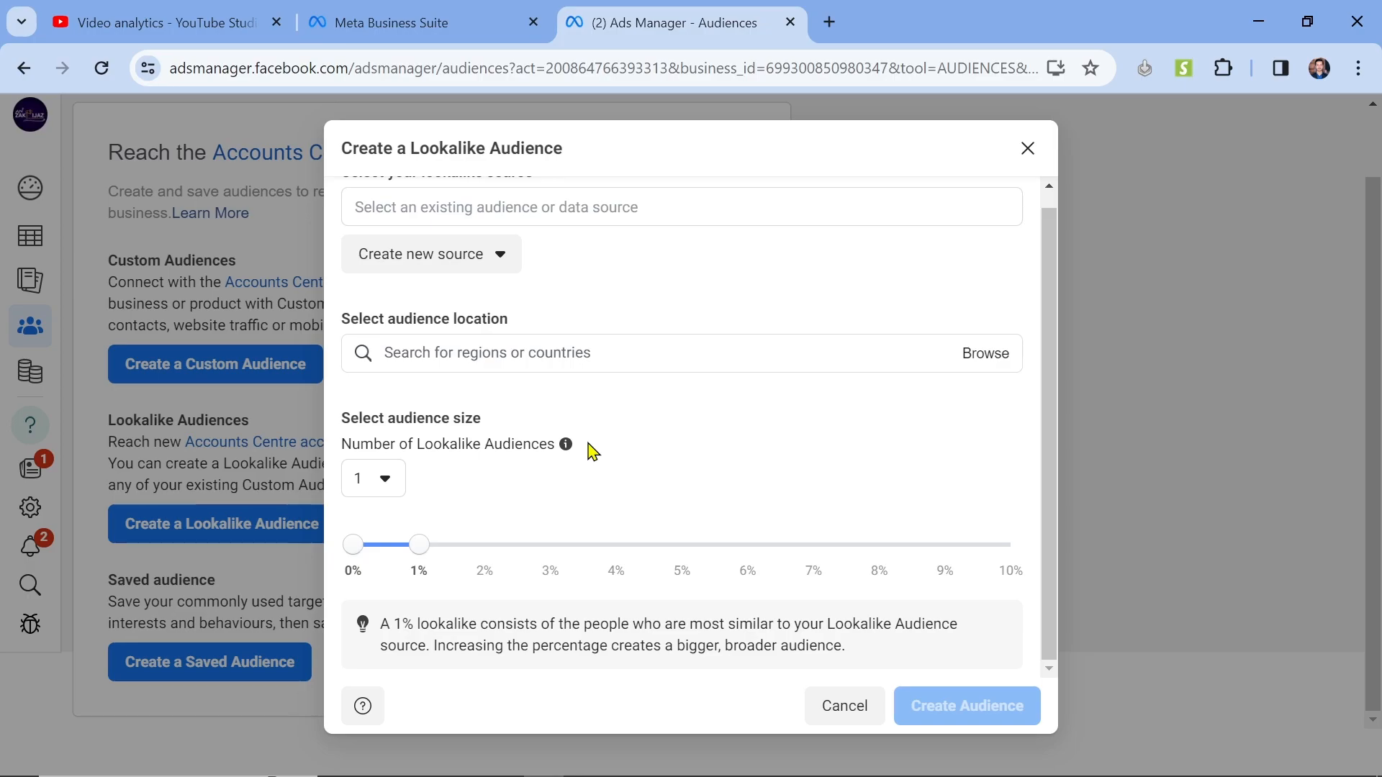
scroll(592, 451, "up", 1)
Step: Look through the existing value-based lookalike sources and the options for creating a new source
left_click(572, 222)
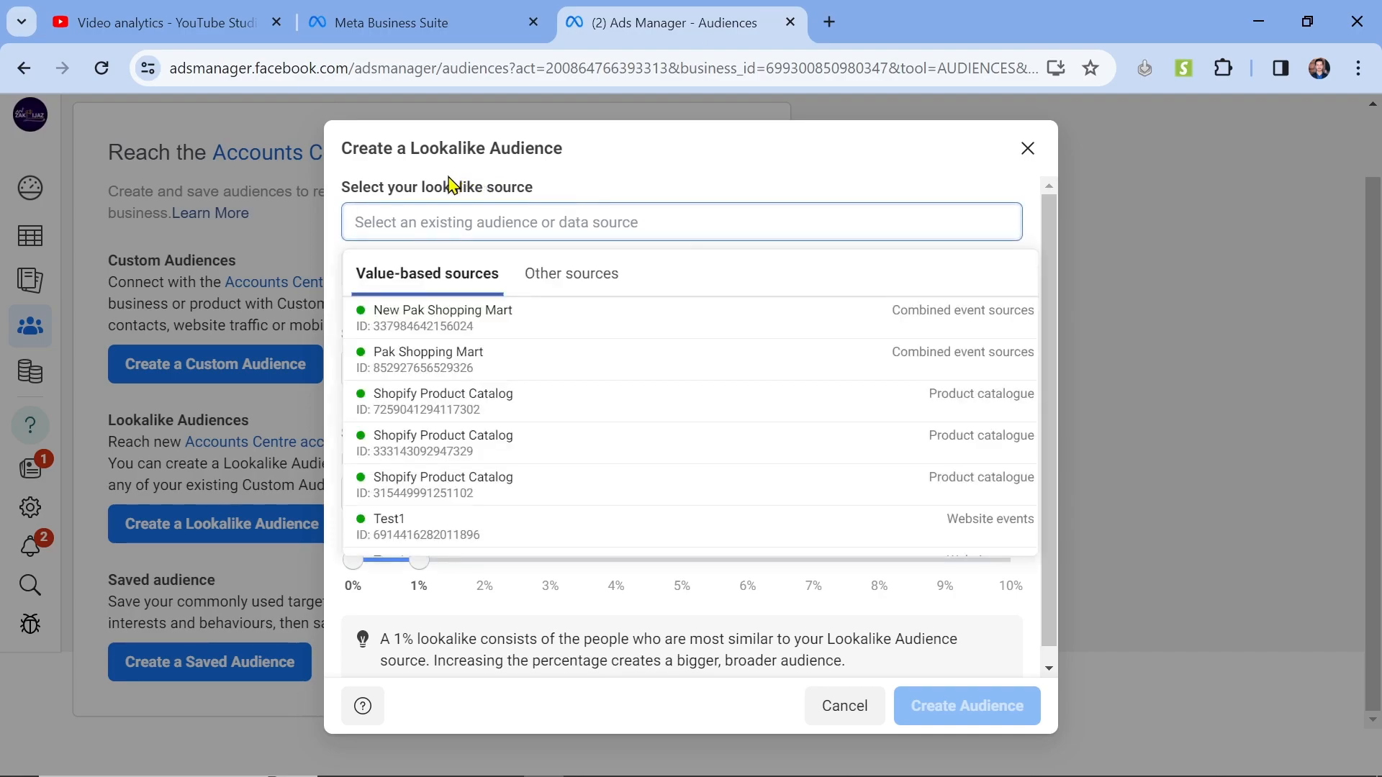
left_click(643, 195)
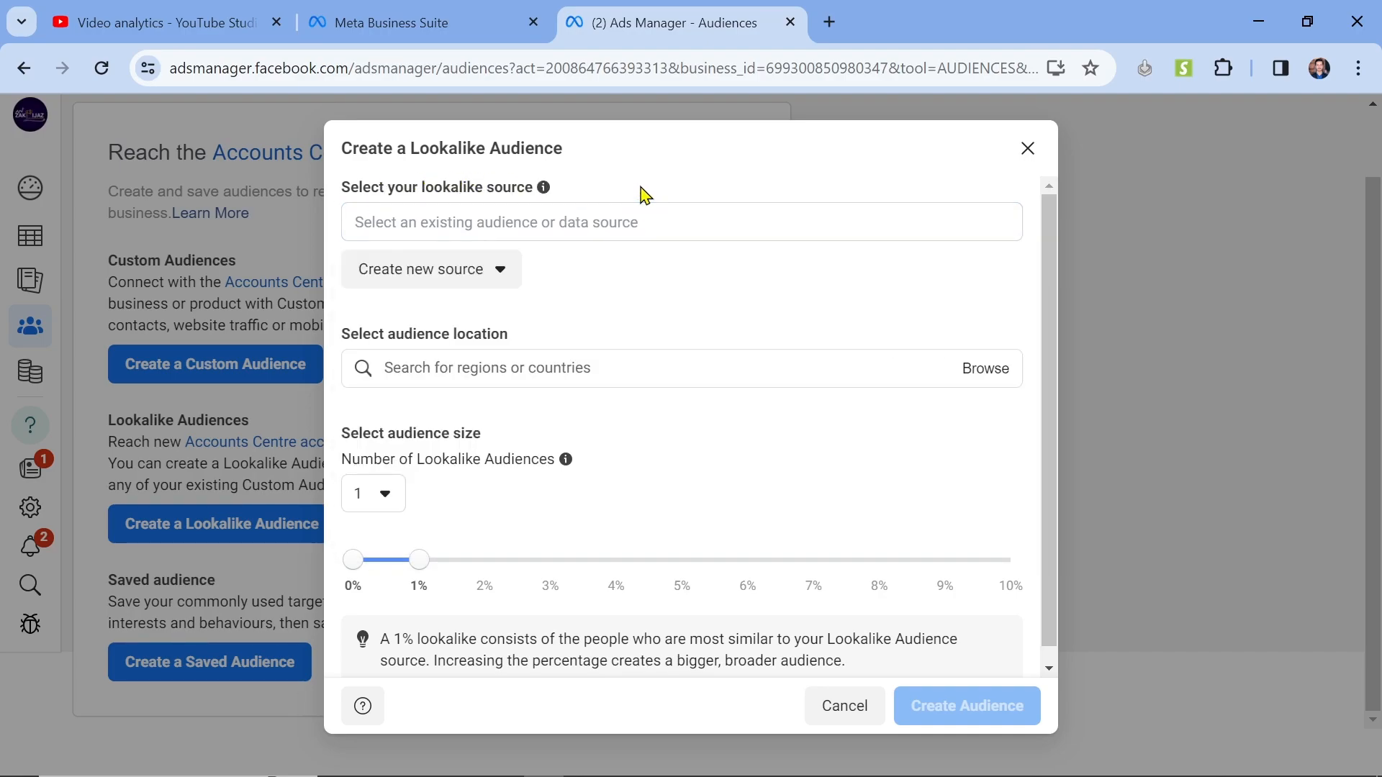
left_click(595, 223)
mouse_move(585, 445)
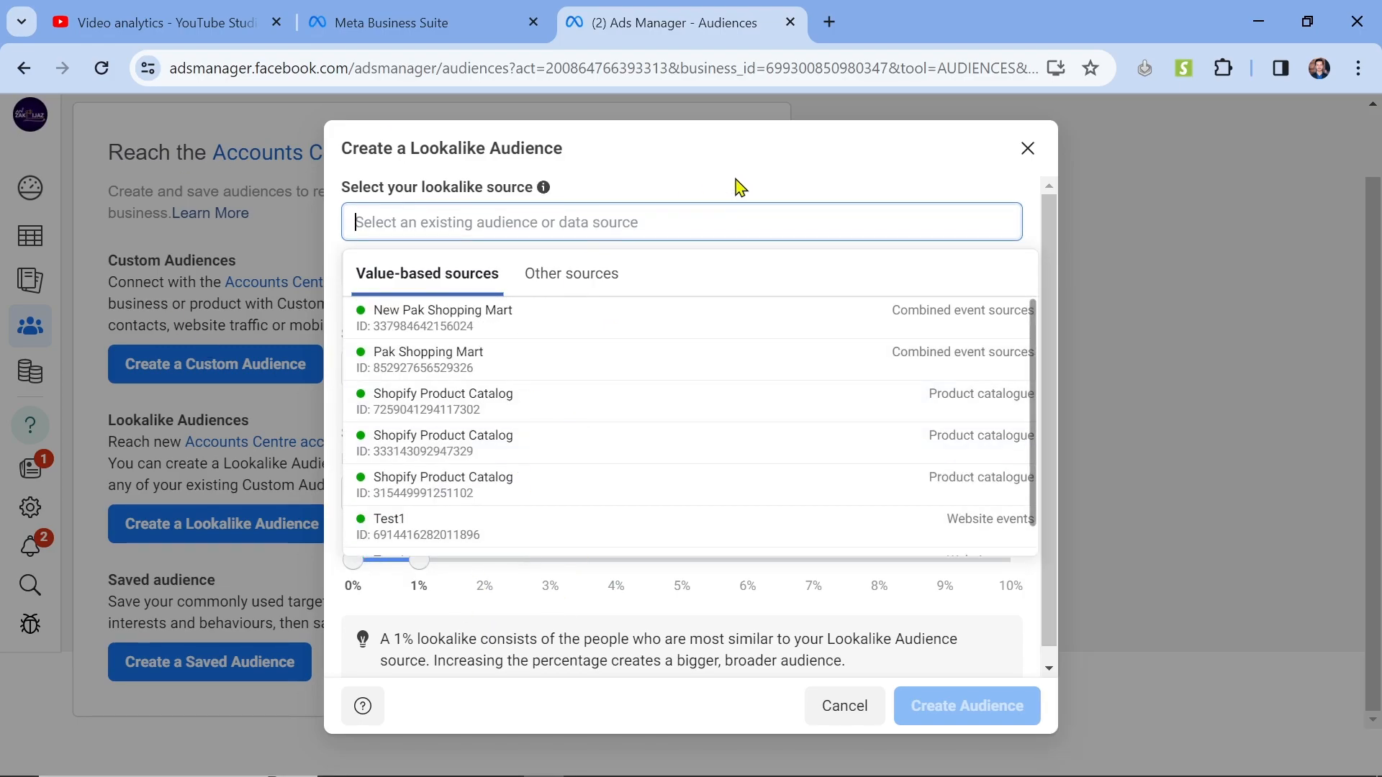
left_click(741, 185)
left_click(501, 275)
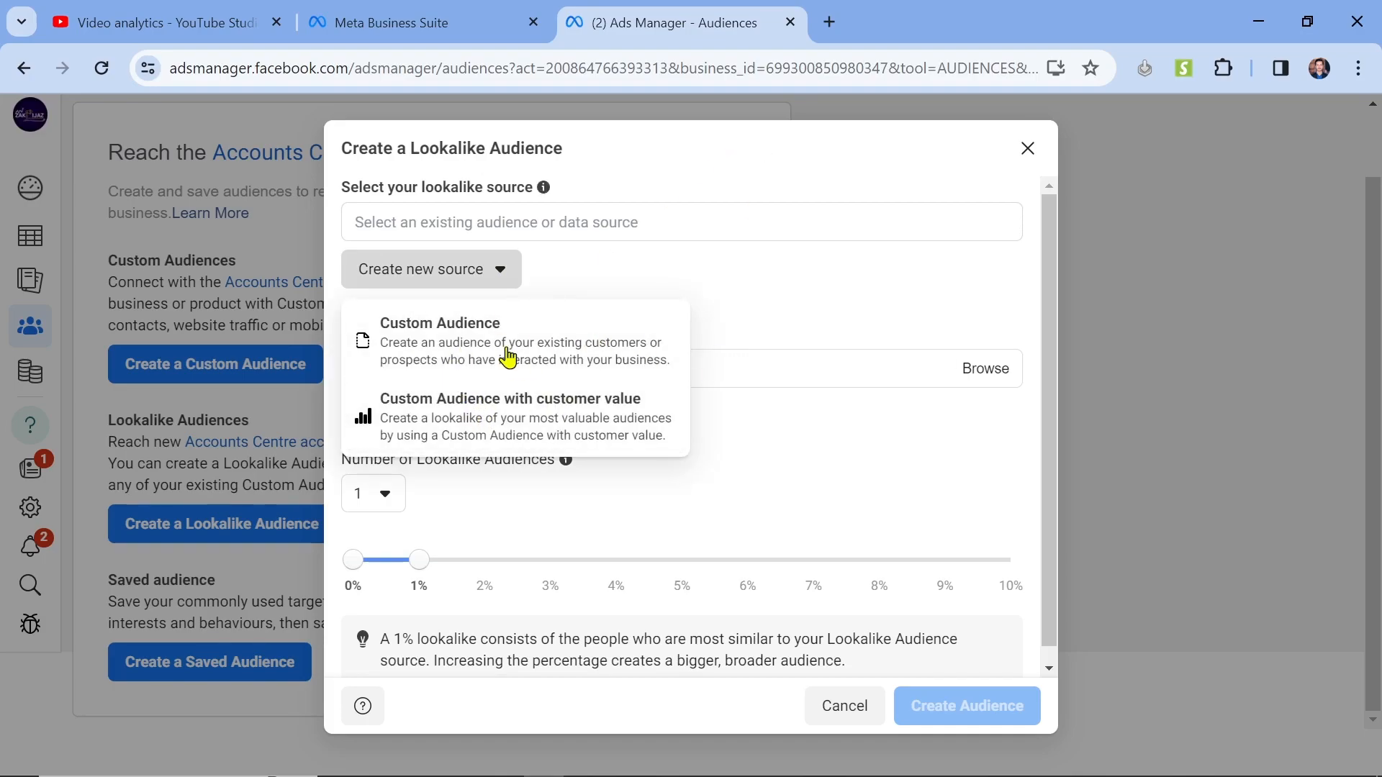
left_click(818, 516)
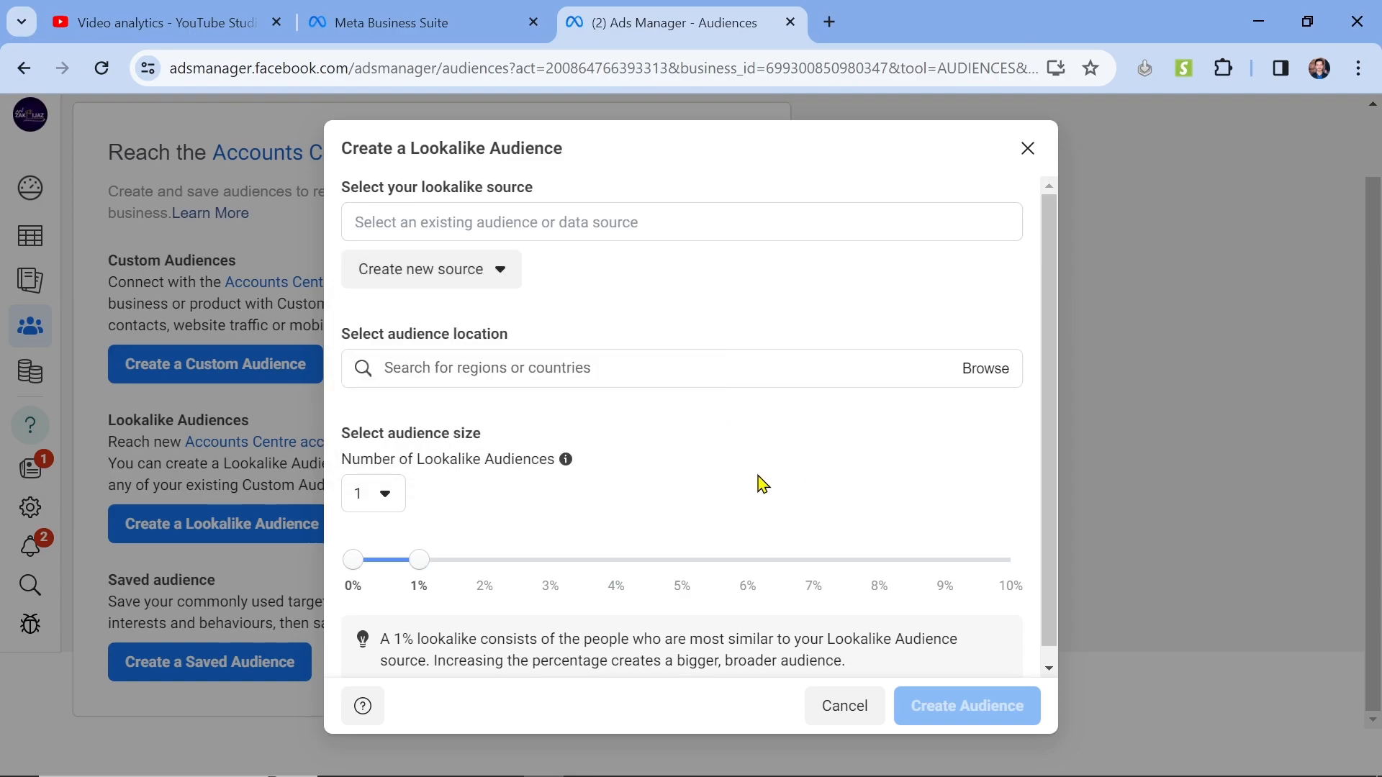
Step: Choose the last Test1 website events entry among the value-based sources as the lookalike source
left_click(611, 219)
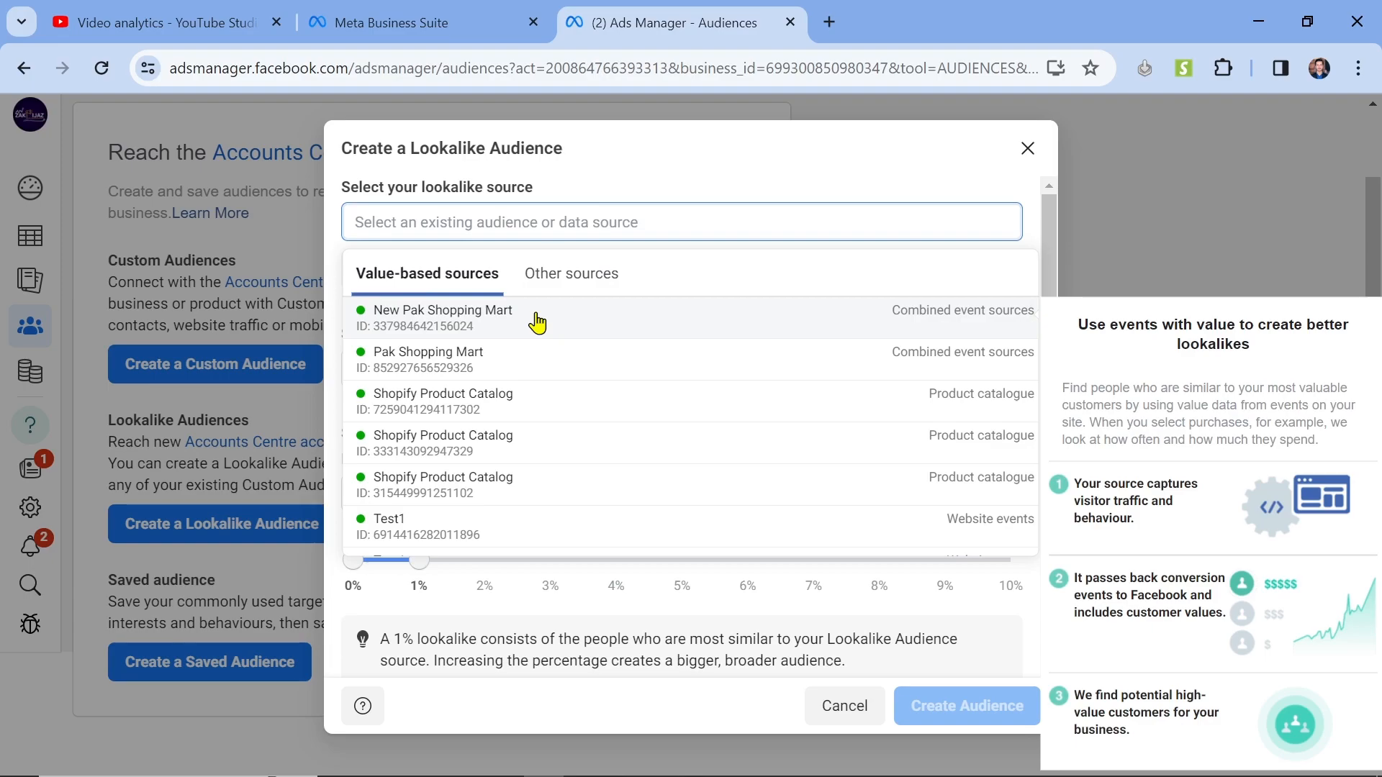
scroll(497, 512, "down", 1)
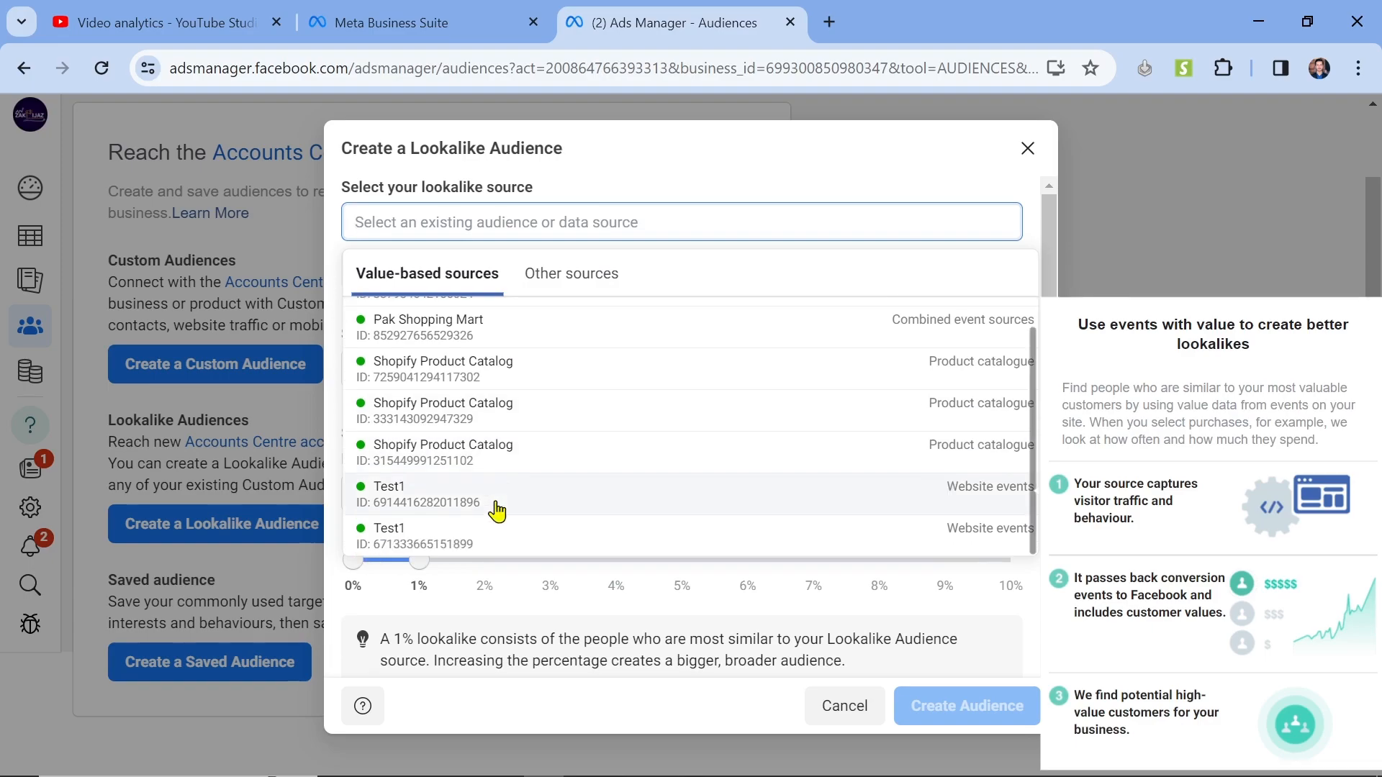
left_click(520, 545)
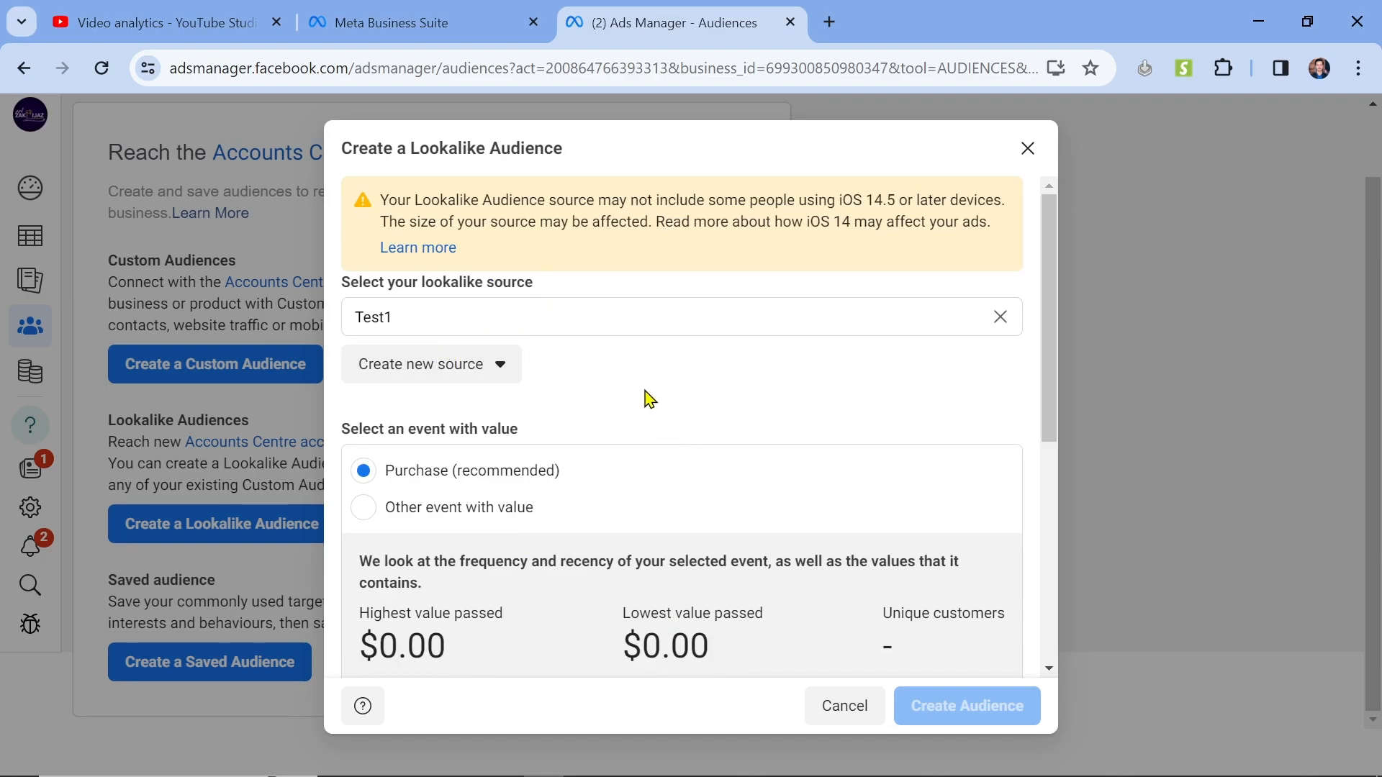
Step: Review the Lookalike Audience's event-with-value options, purchase value details, audience location and audience size settings
scroll(647, 397, "down", 1)
scroll(648, 399, "down", 2)
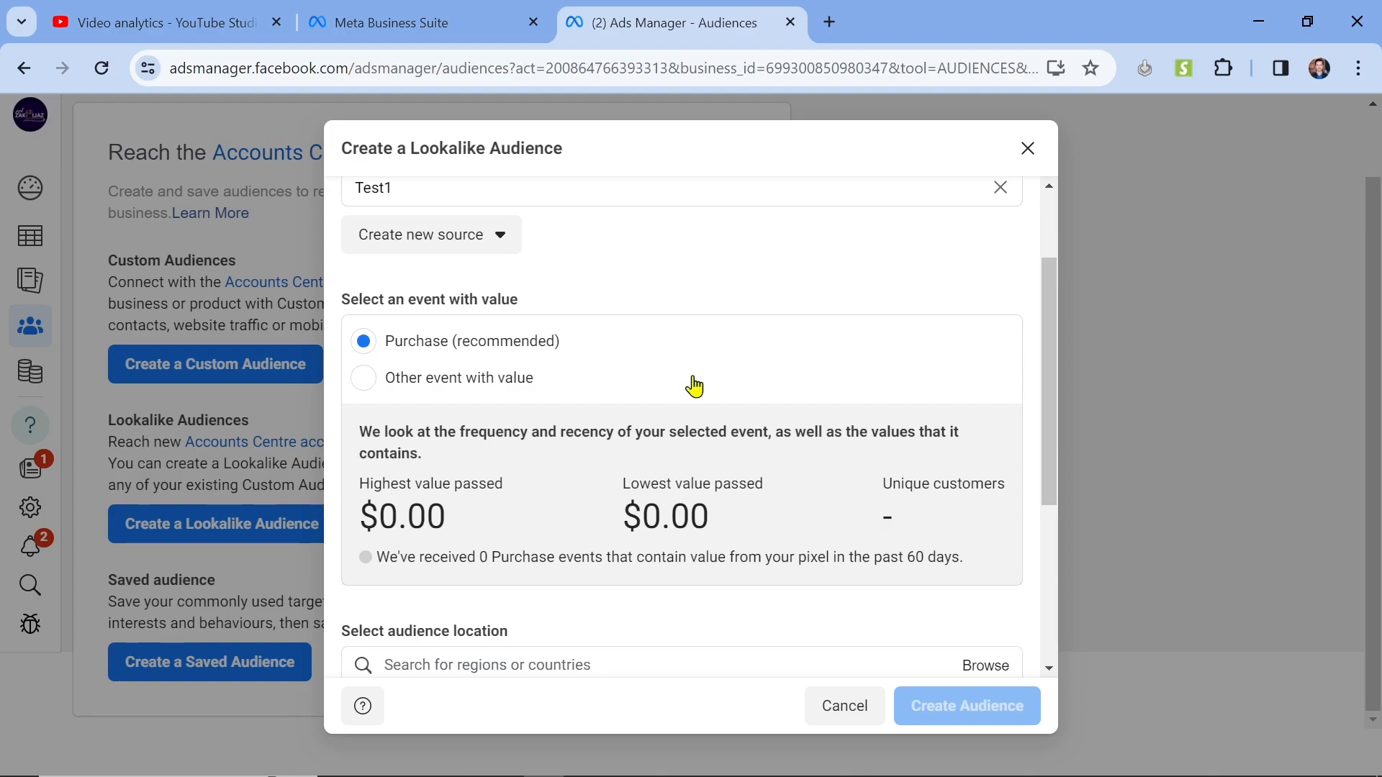
scroll(691, 386, "down", 4)
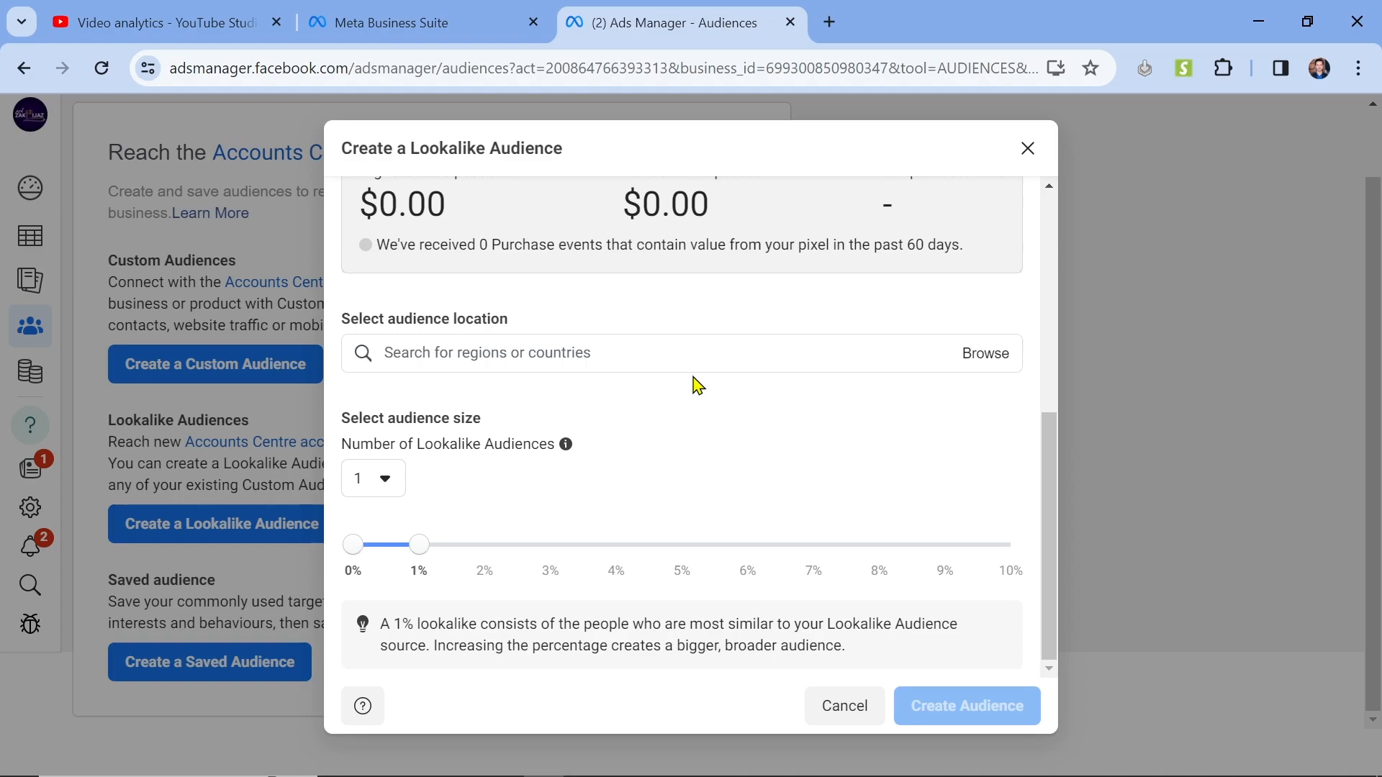
scroll(693, 383, "up", 1)
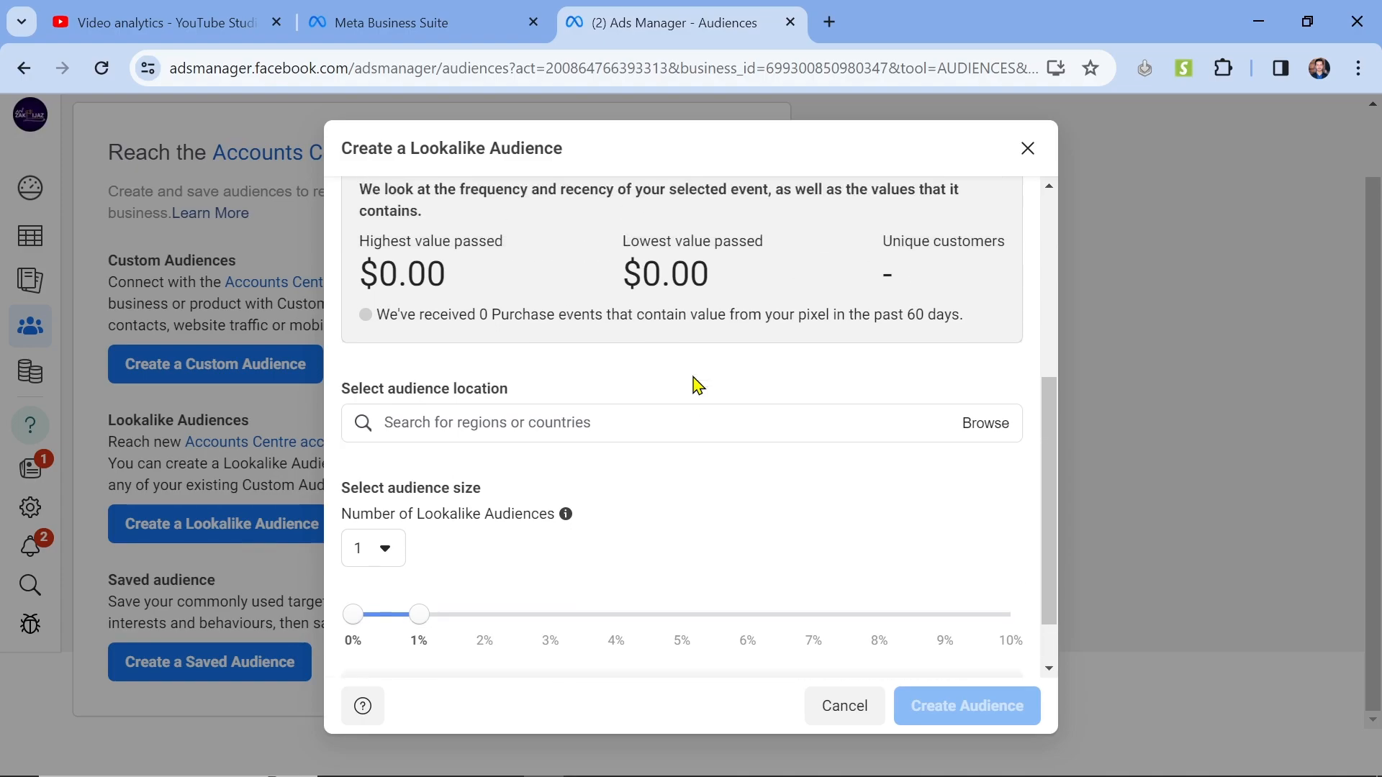
scroll(694, 382, "down", 1)
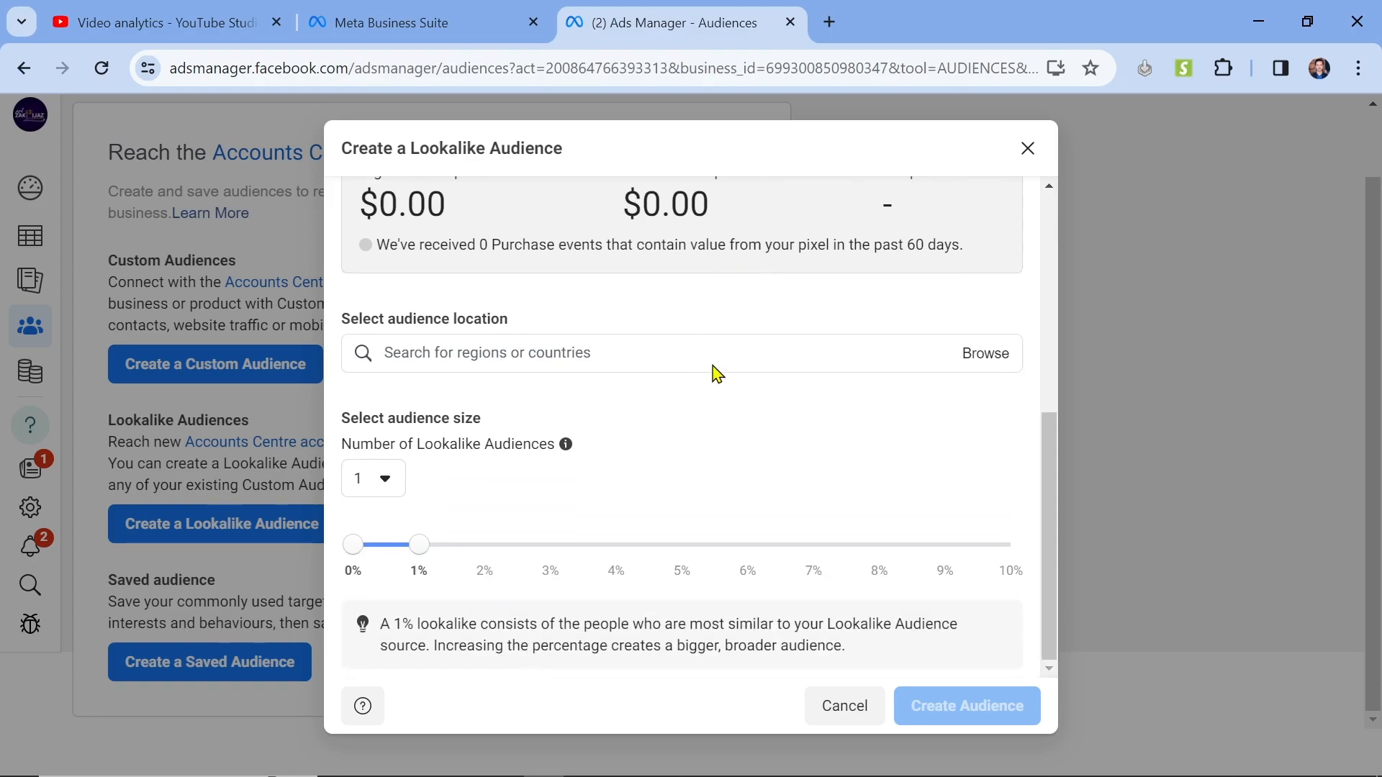
scroll(742, 389, "up", 6)
scroll(782, 405, "down", 5)
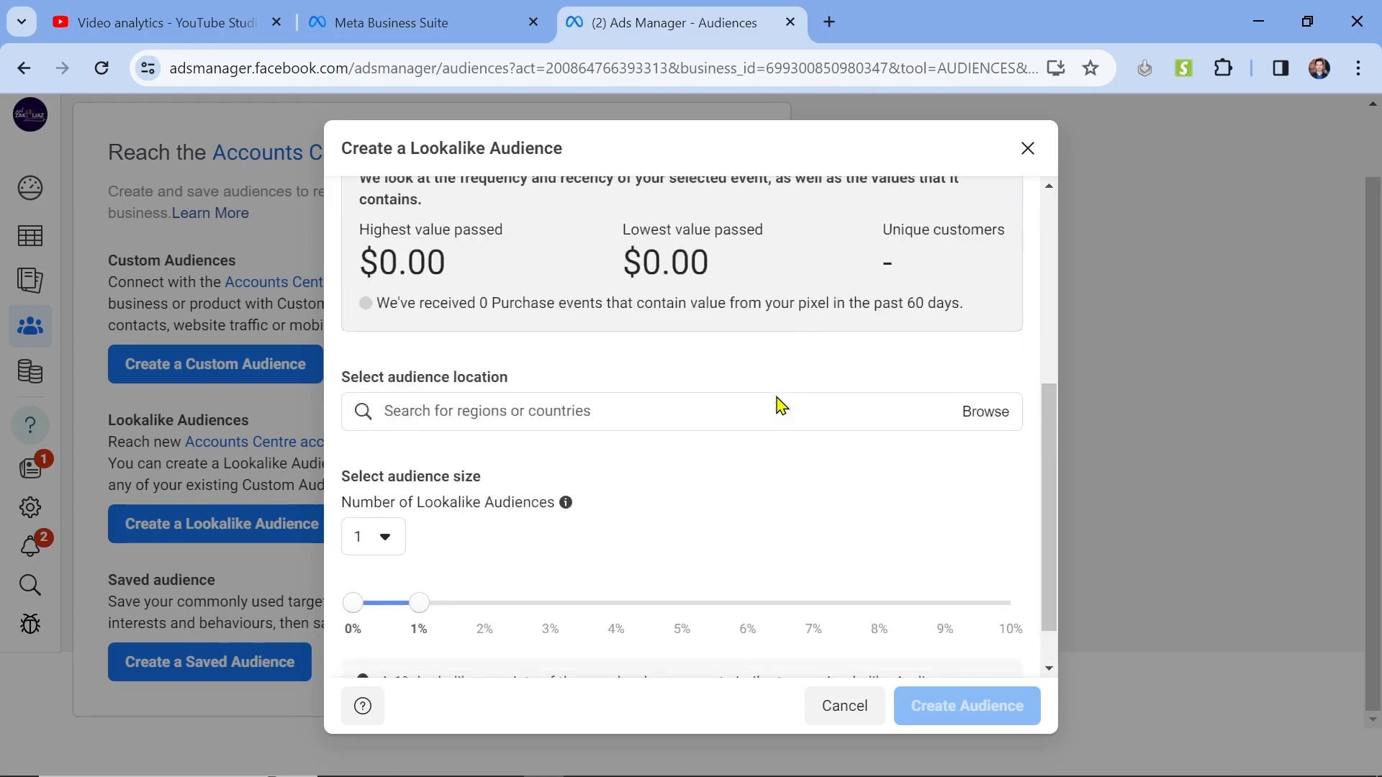
right_click(781, 495)
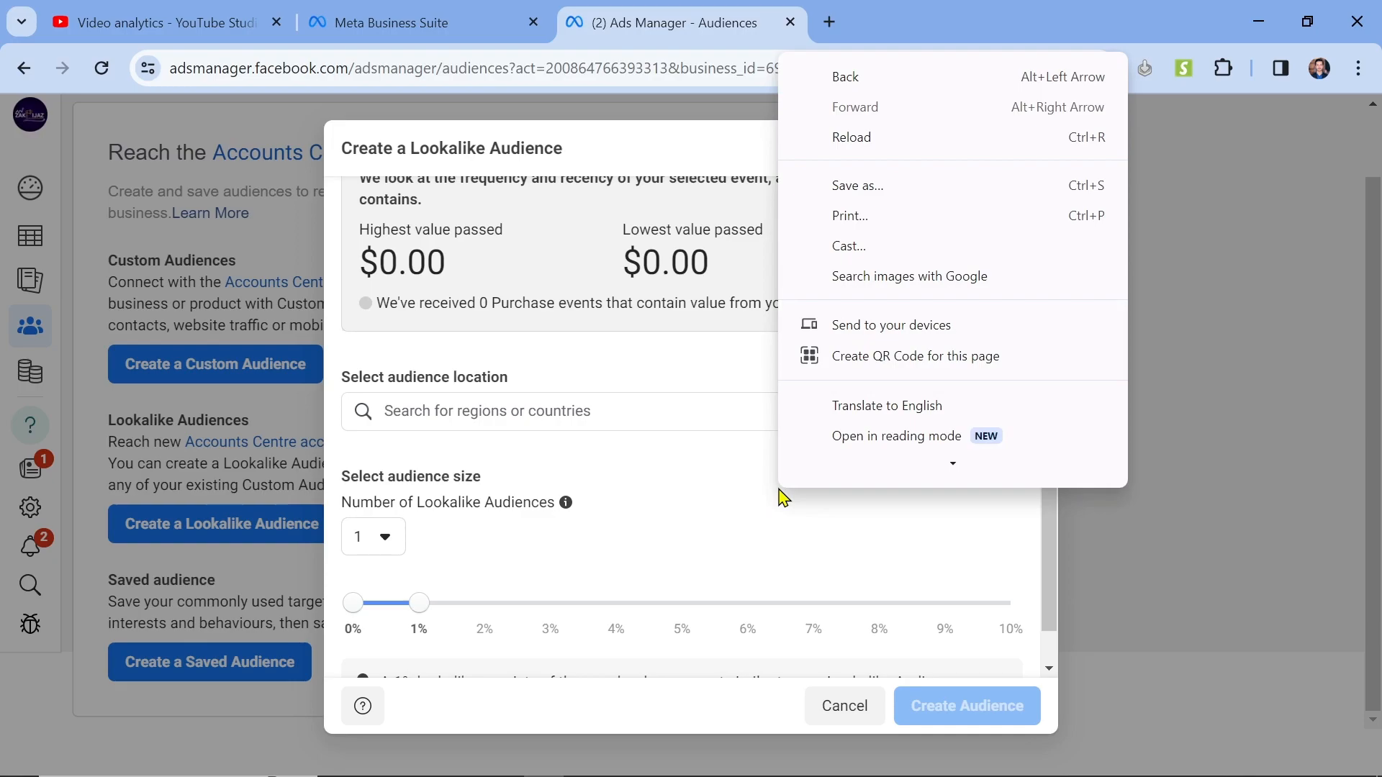
left_click(764, 488)
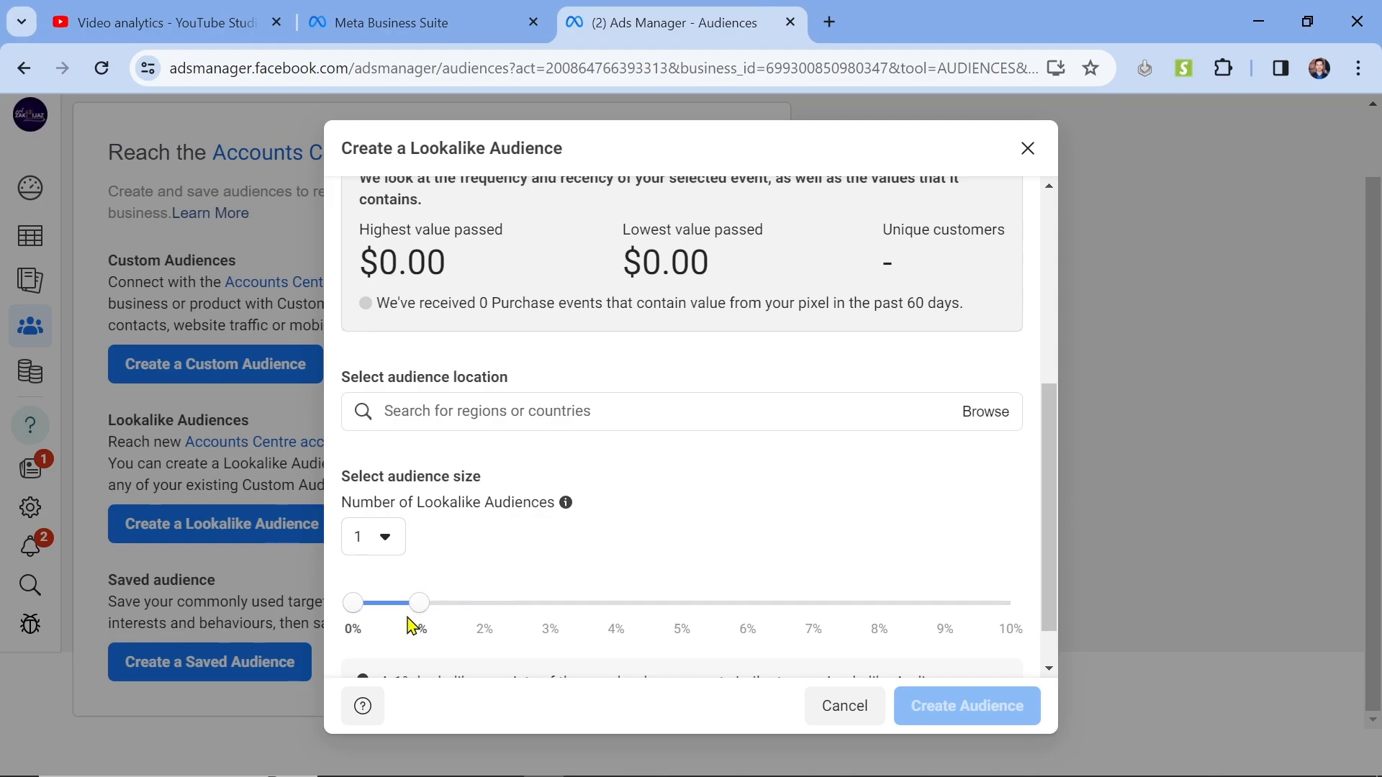
Step: Set the Lookalike Audience size range to 0–3%
left_click_drag(423, 614, 551, 625)
left_click(555, 624)
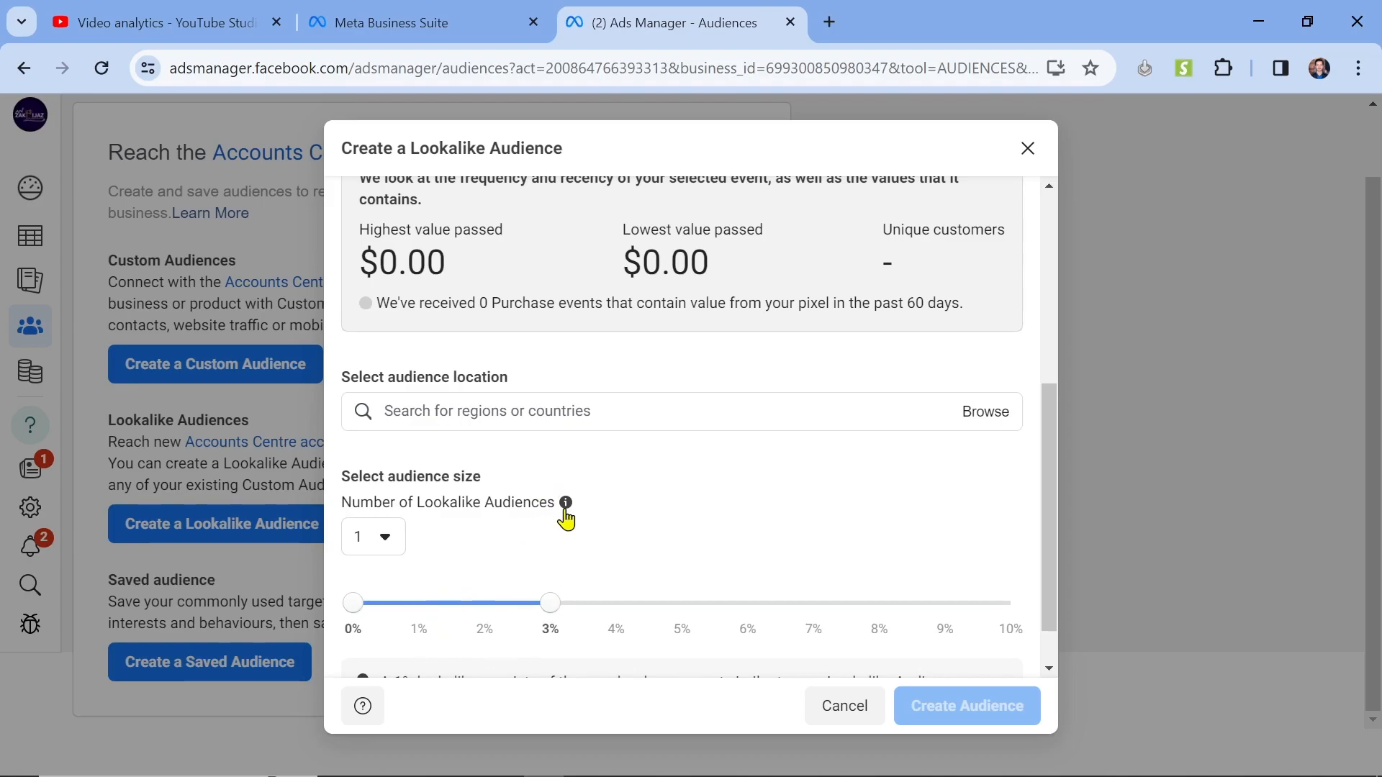
scroll(564, 518, "down", 1)
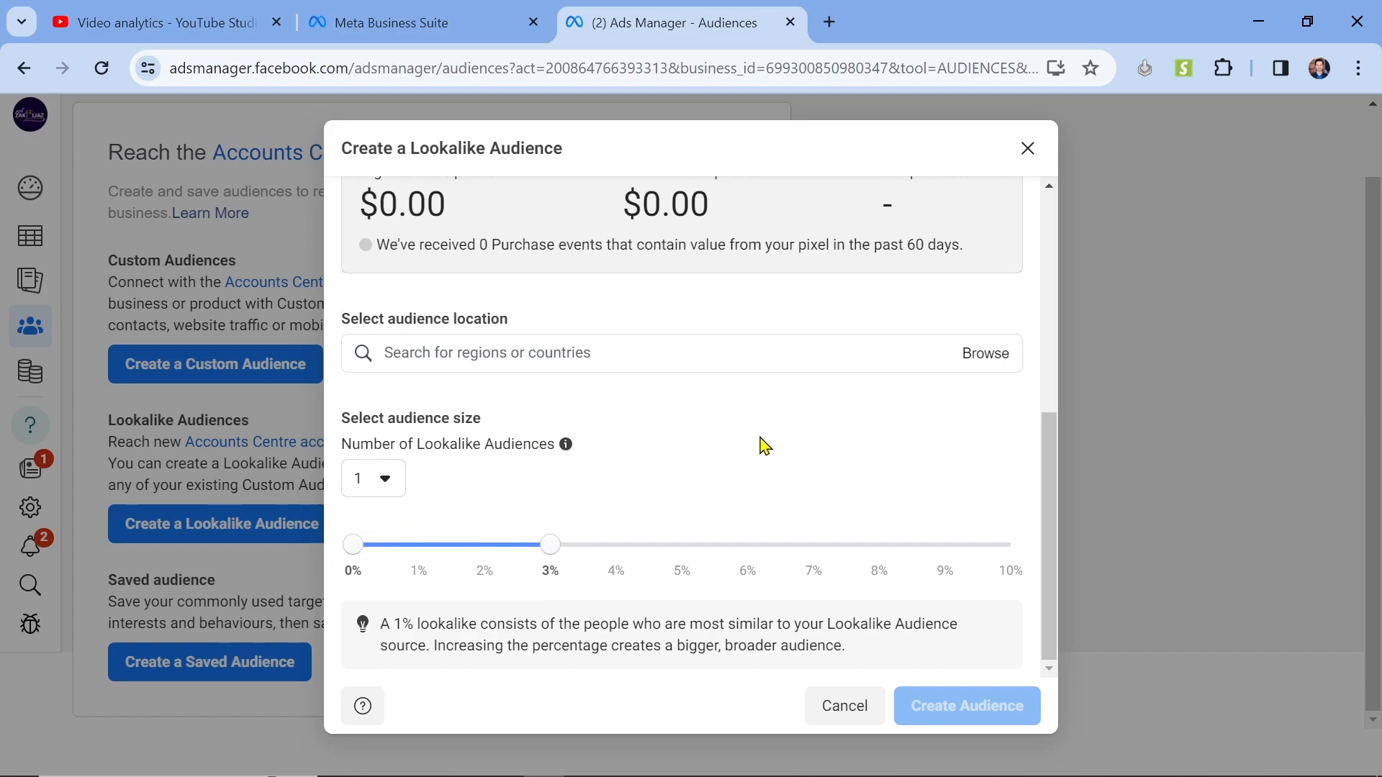
Step: Browse the countries available for the Lookalike Audience location, including Asia, and search for and select Pakistan
scroll(761, 444, "up", 3)
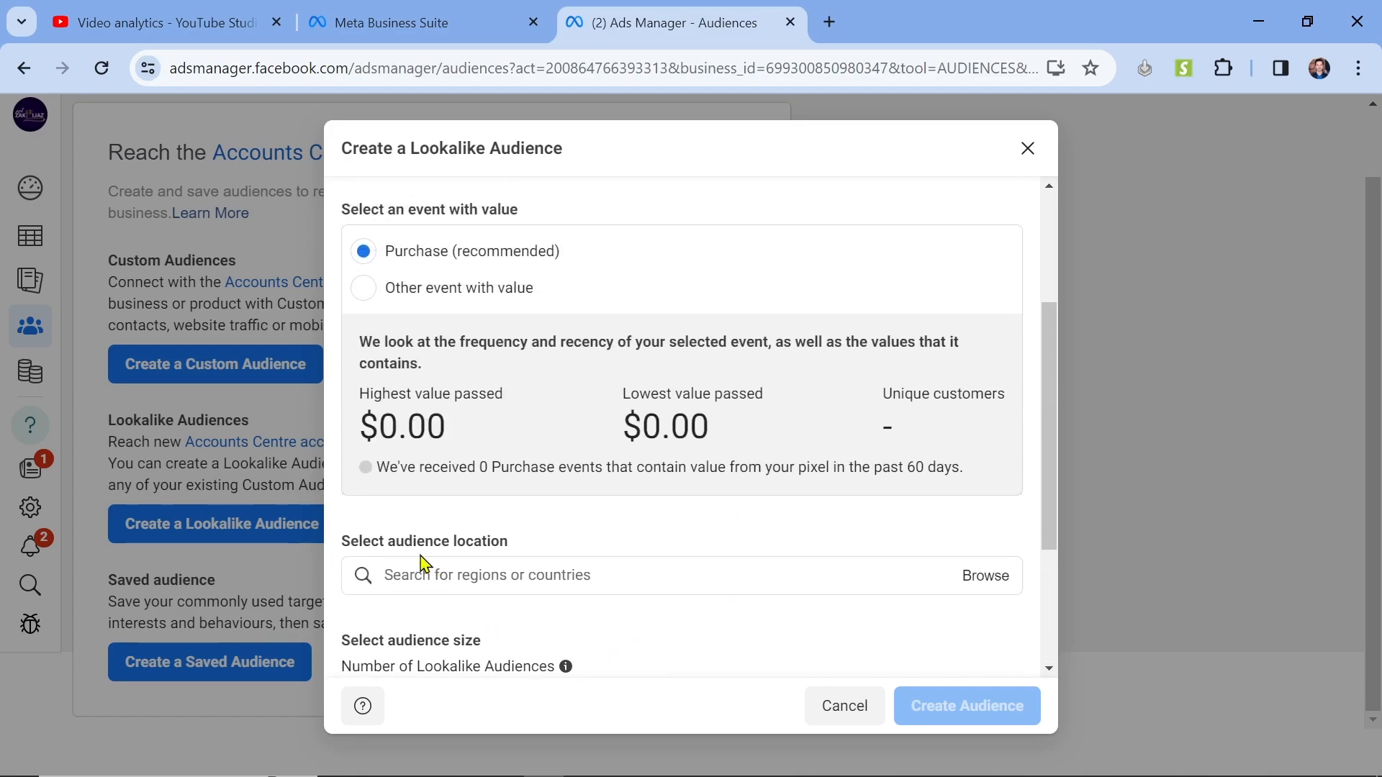
left_click(486, 580)
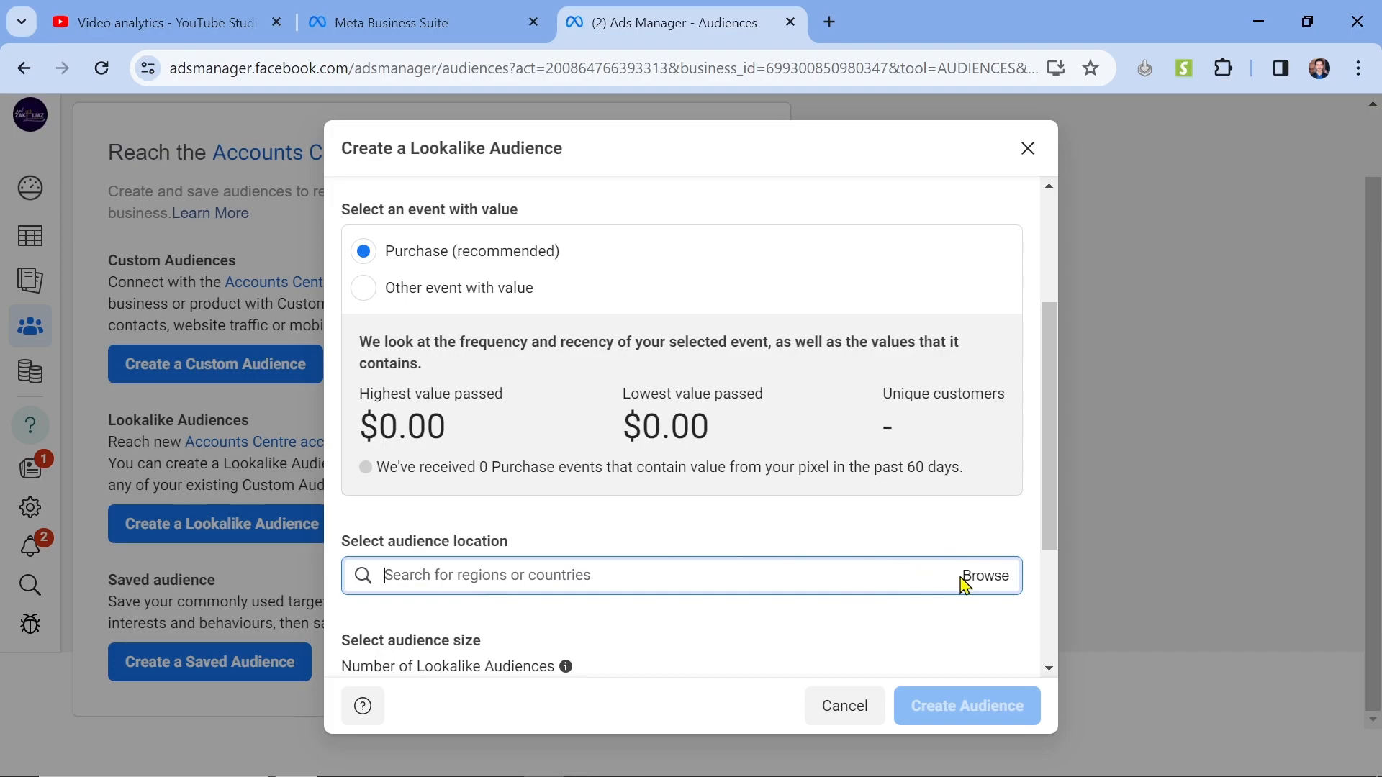
left_click(980, 584)
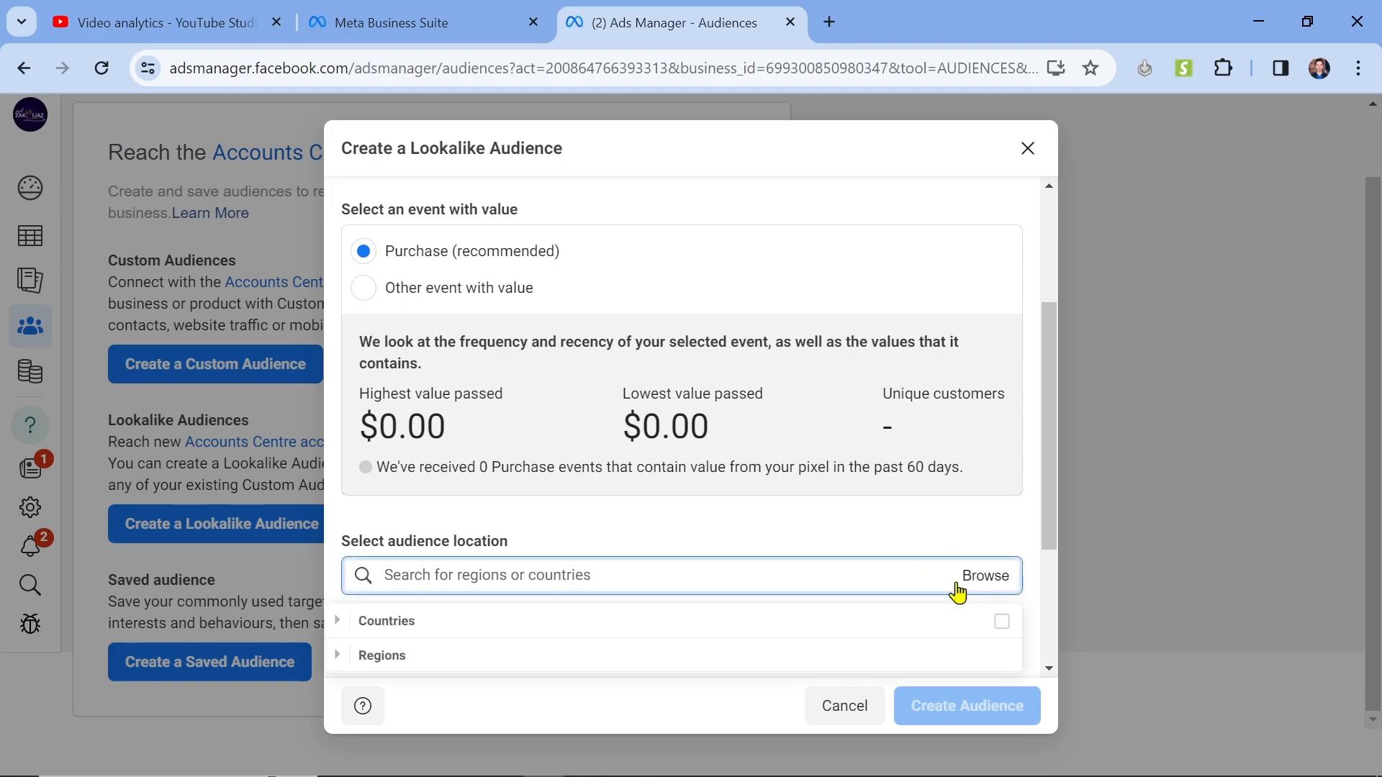
left_click(337, 623)
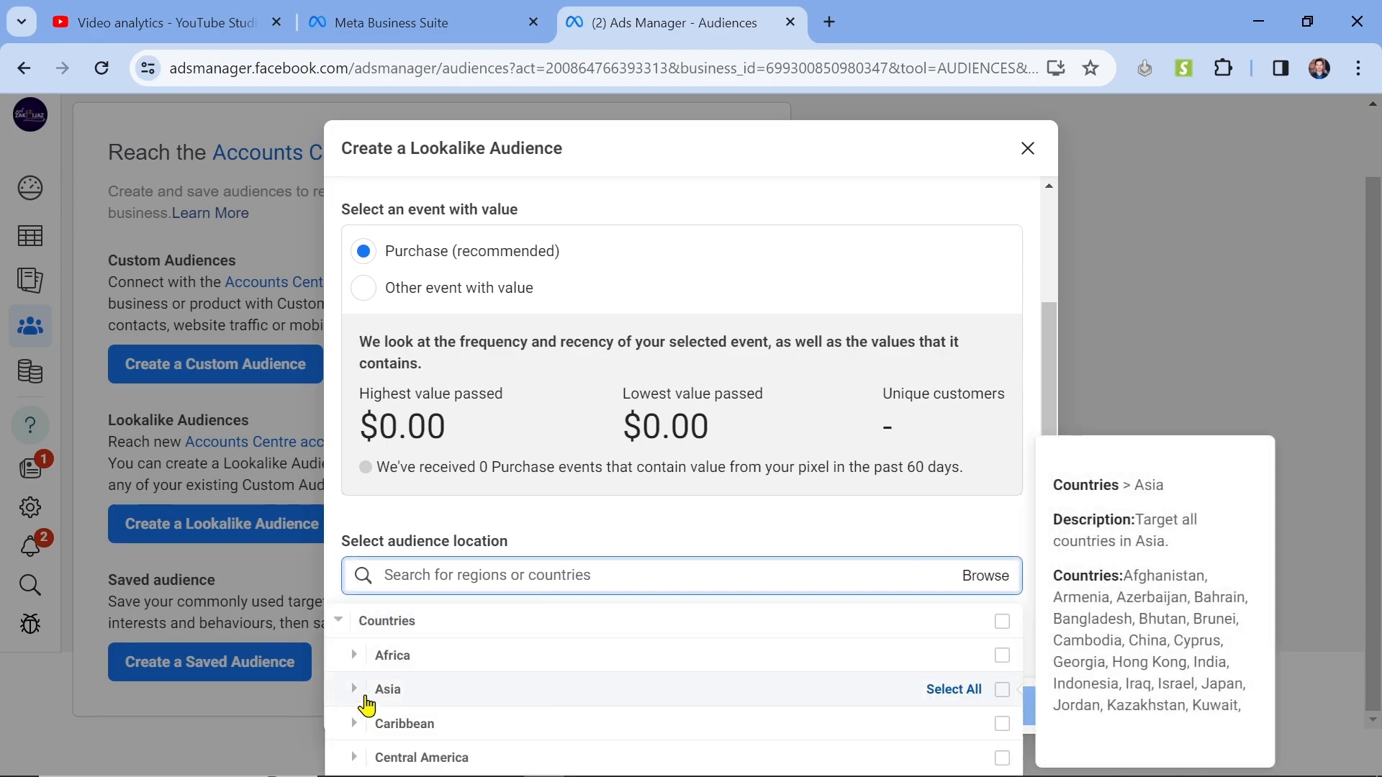
left_click(355, 689)
scroll(572, 572, "down", 2)
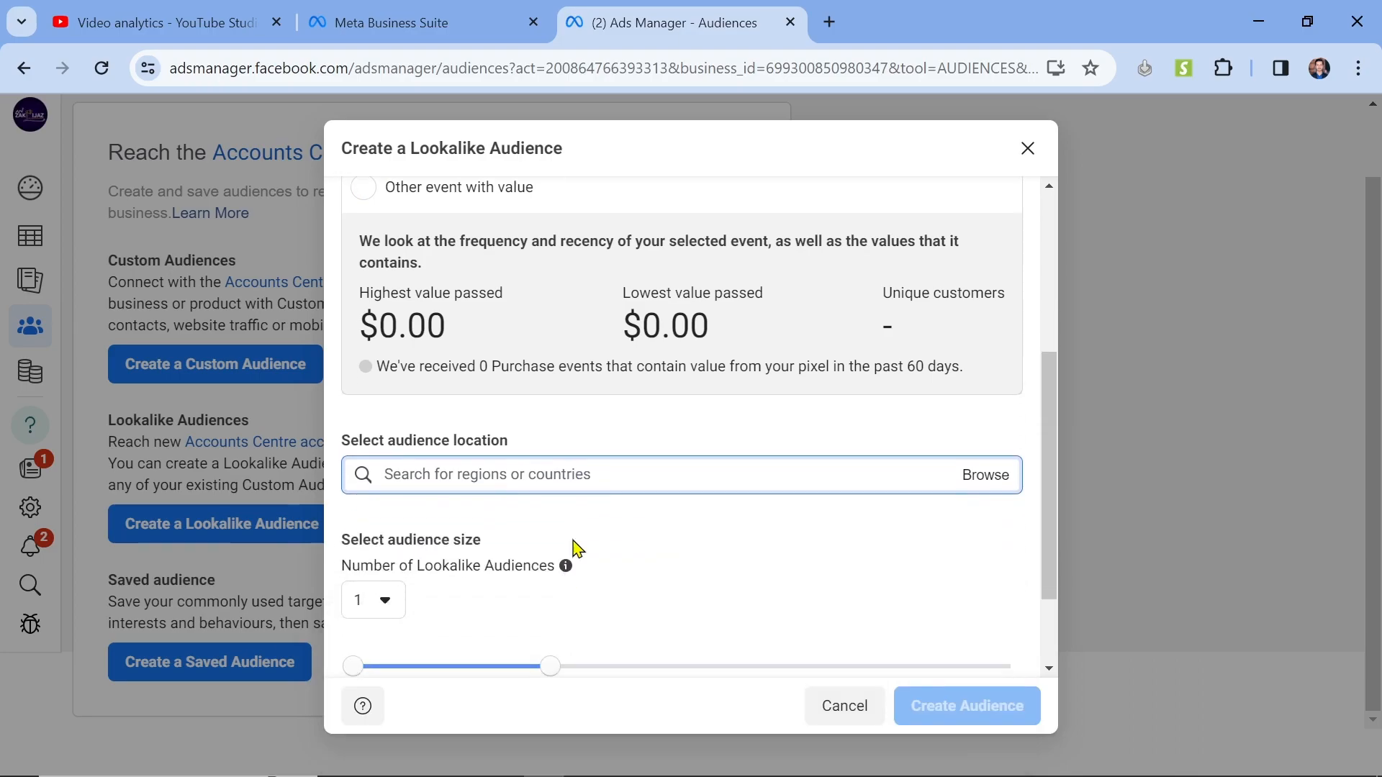
type("pakis")
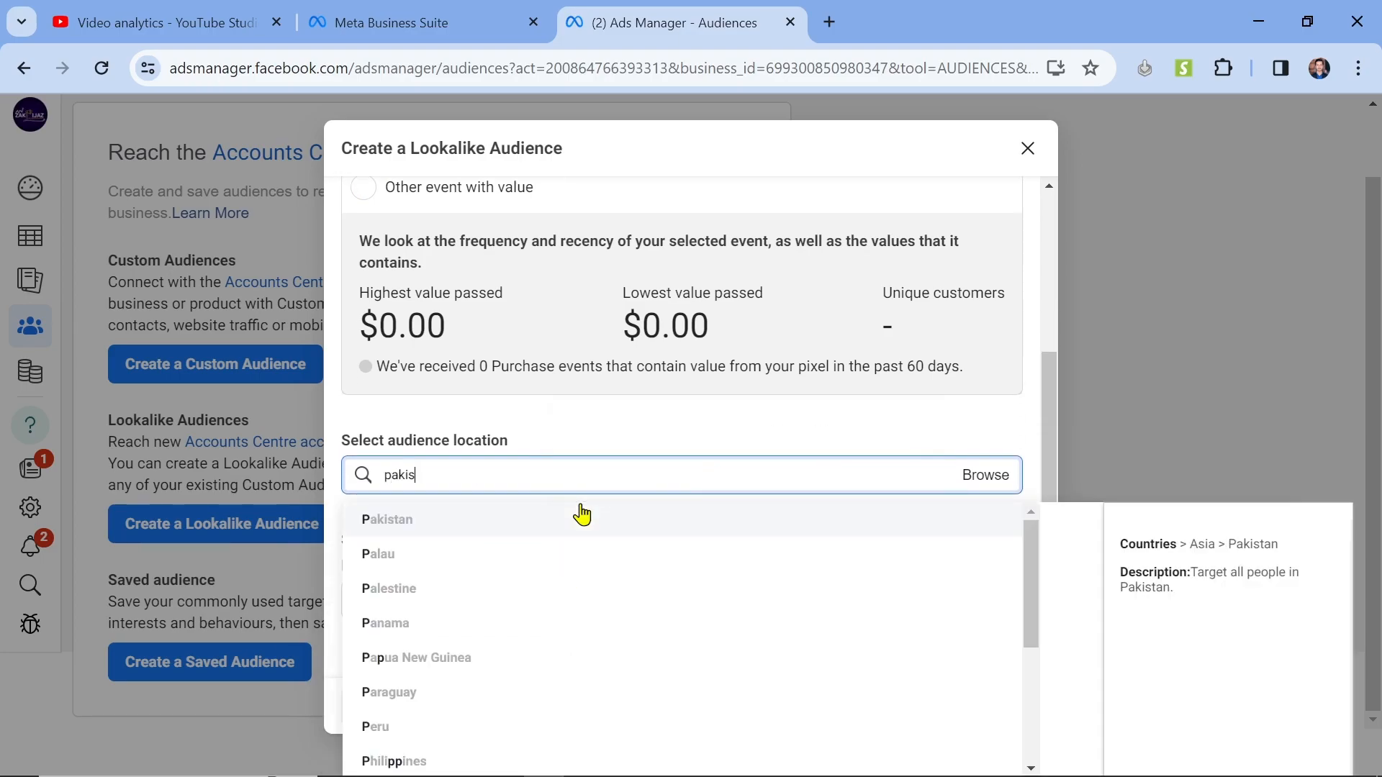
left_click(471, 518)
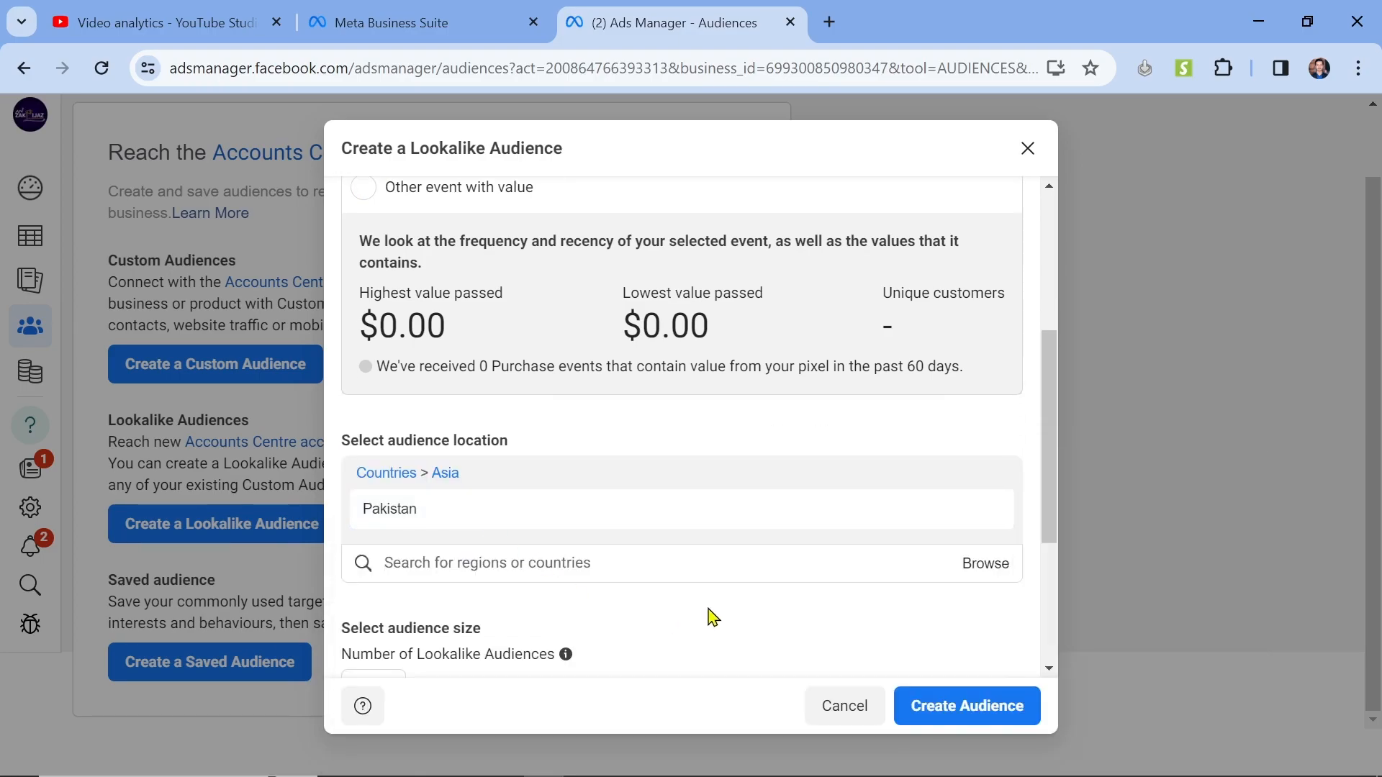
Step: Check the Lookalike Audience's size and estimated reach, and close the form without creating the audience
scroll(730, 611, "down", 3)
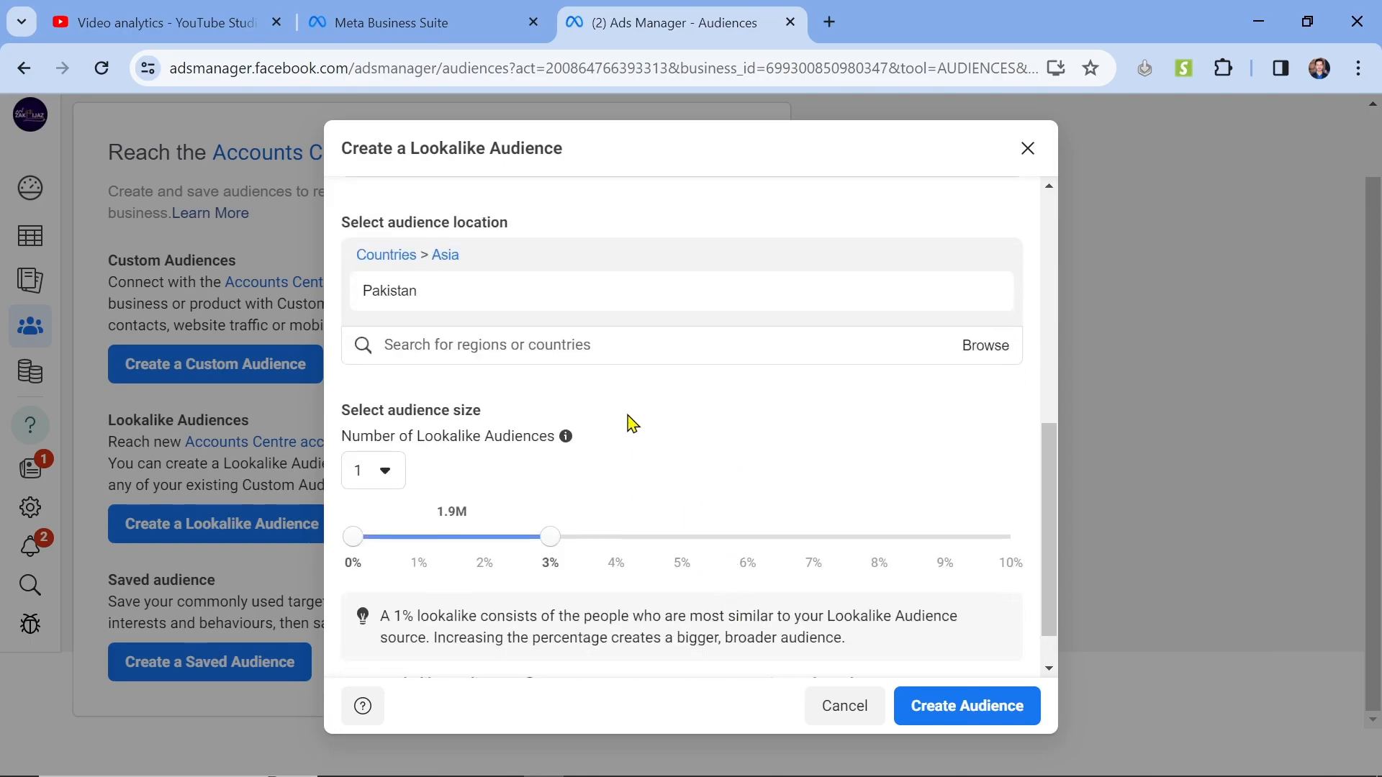
scroll(619, 427, "down", 1)
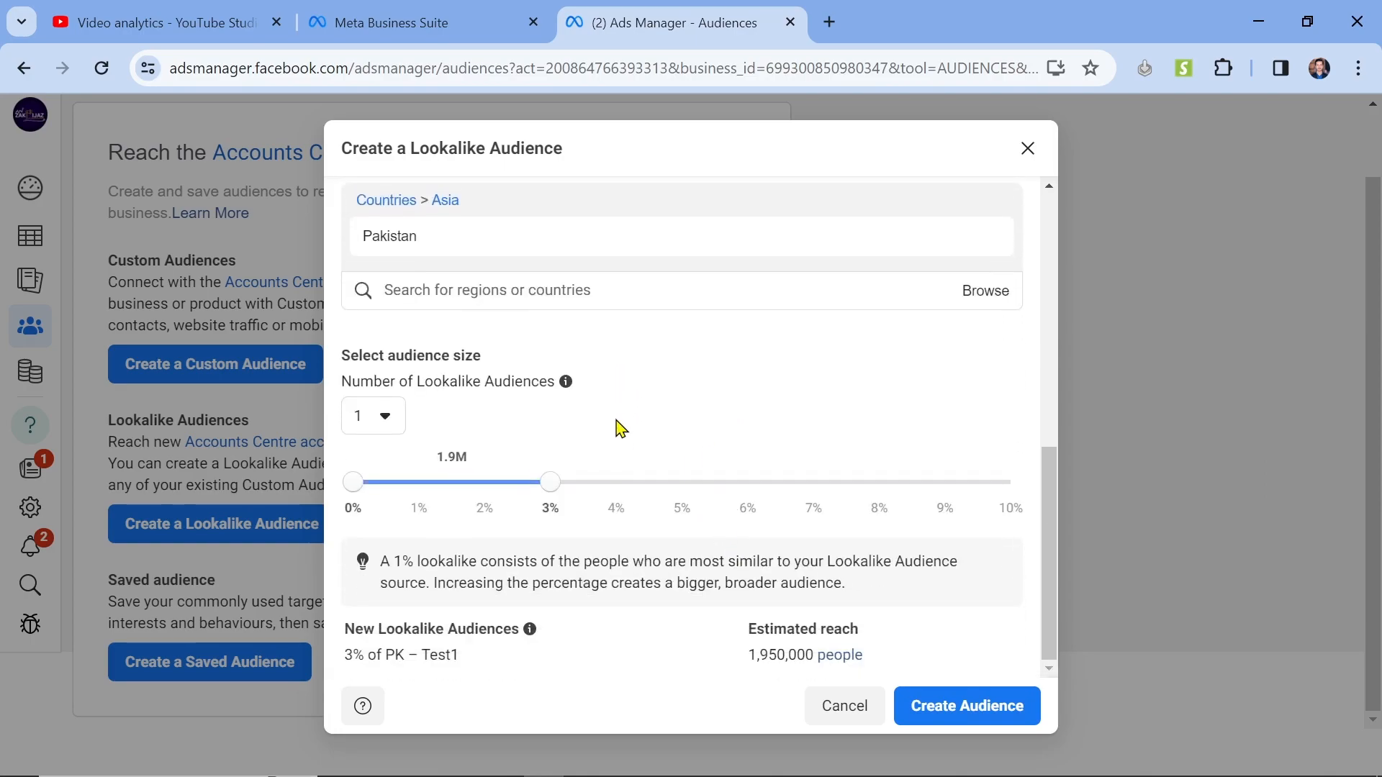
double_click(450, 456)
left_click(517, 453)
double_click(441, 458)
left_click(609, 405)
scroll(795, 454, "up", 10)
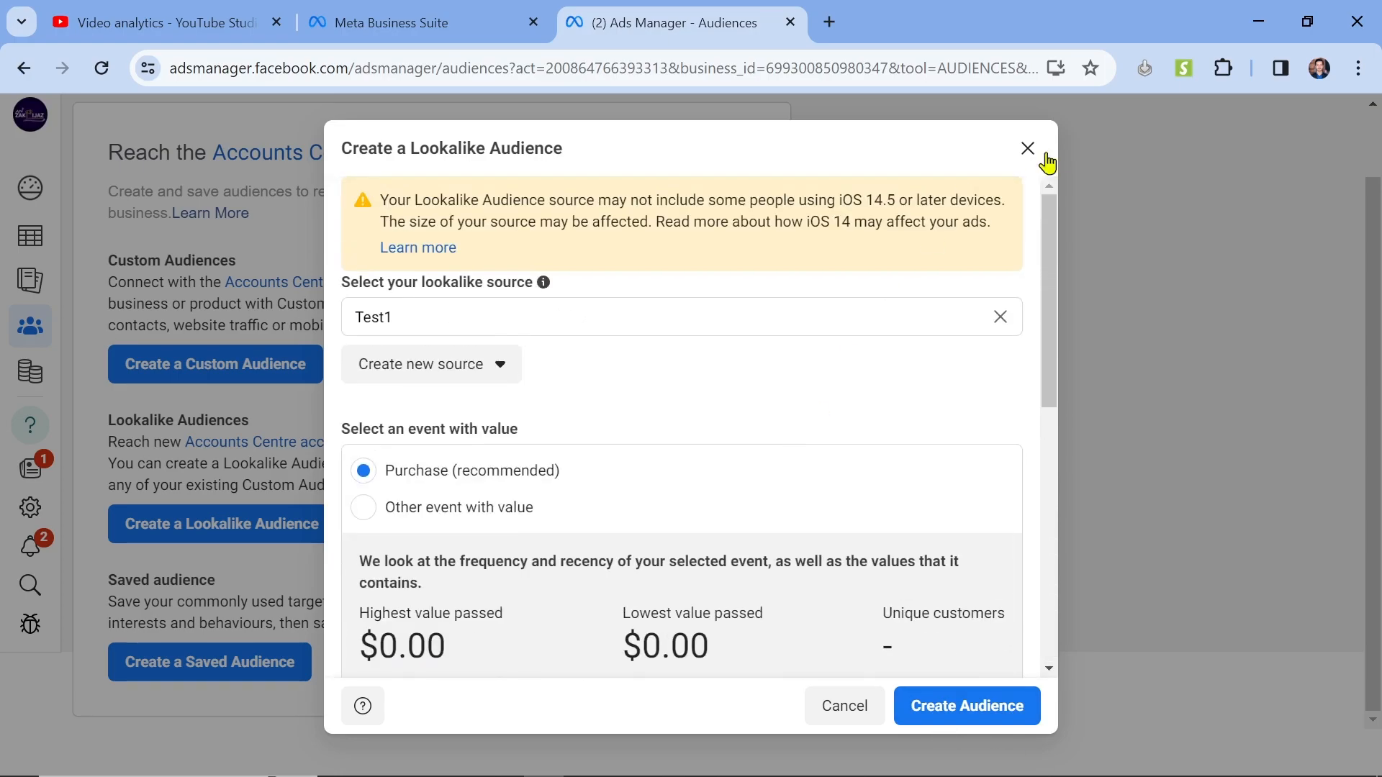
left_click(1030, 149)
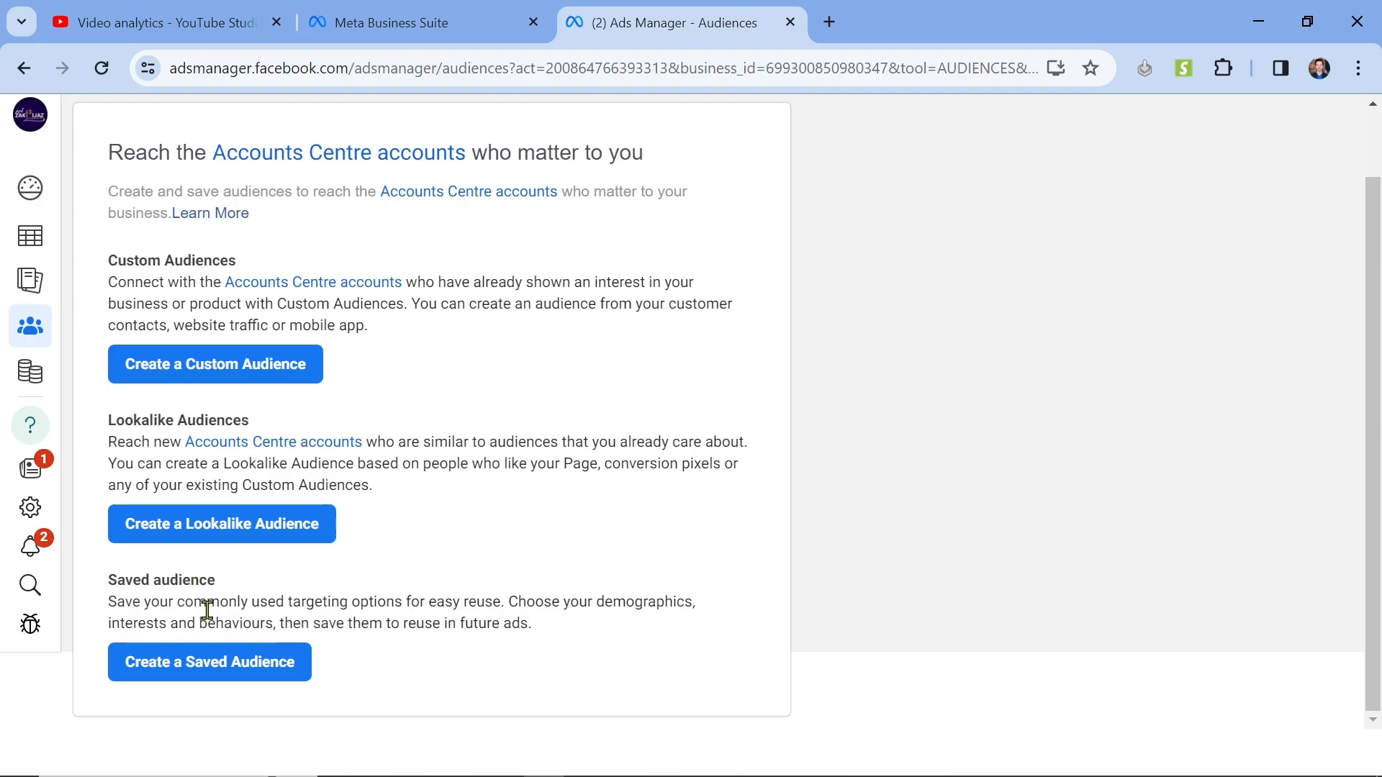
Step: Open the Saved Audience creation form, review its location, age, gender, language and detailed targeting options, and activate the audience name field
left_click(226, 677)
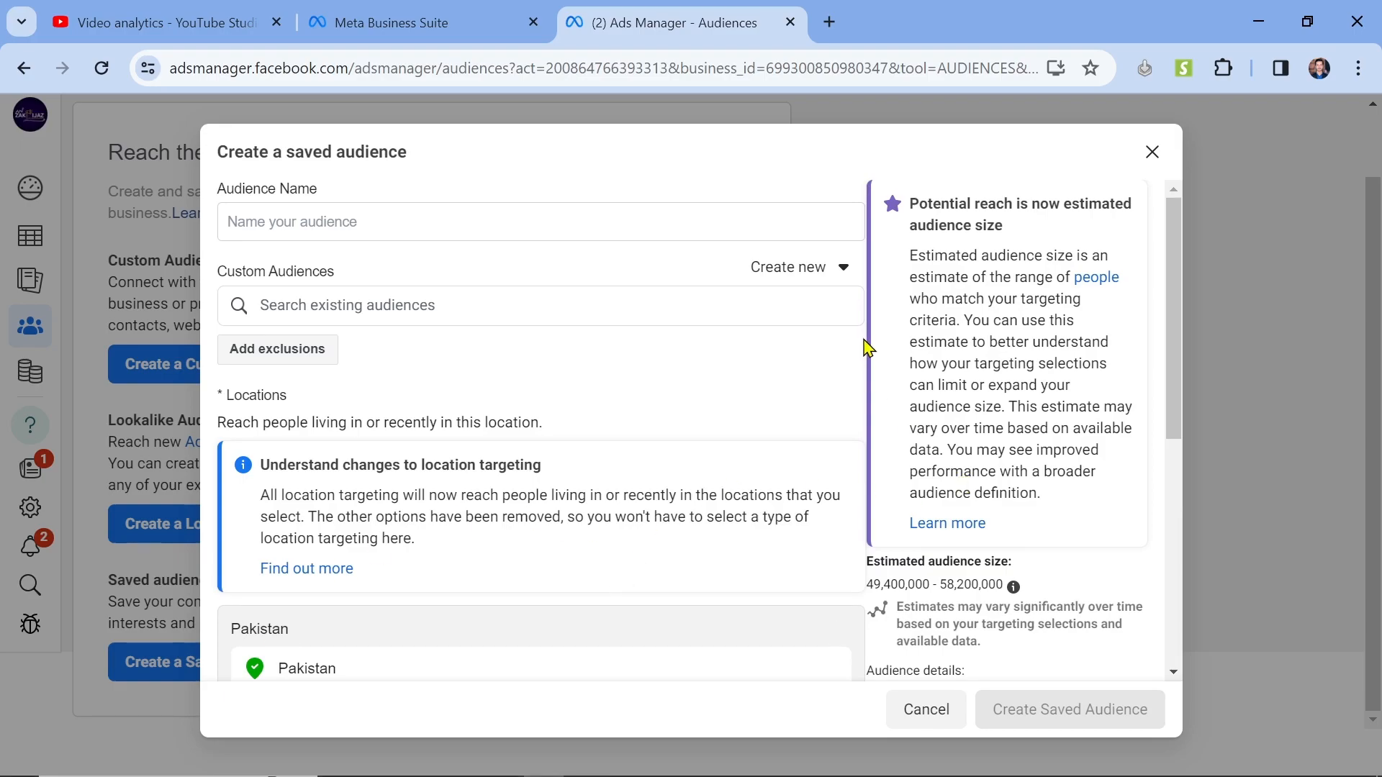
scroll(718, 592, "down", 6)
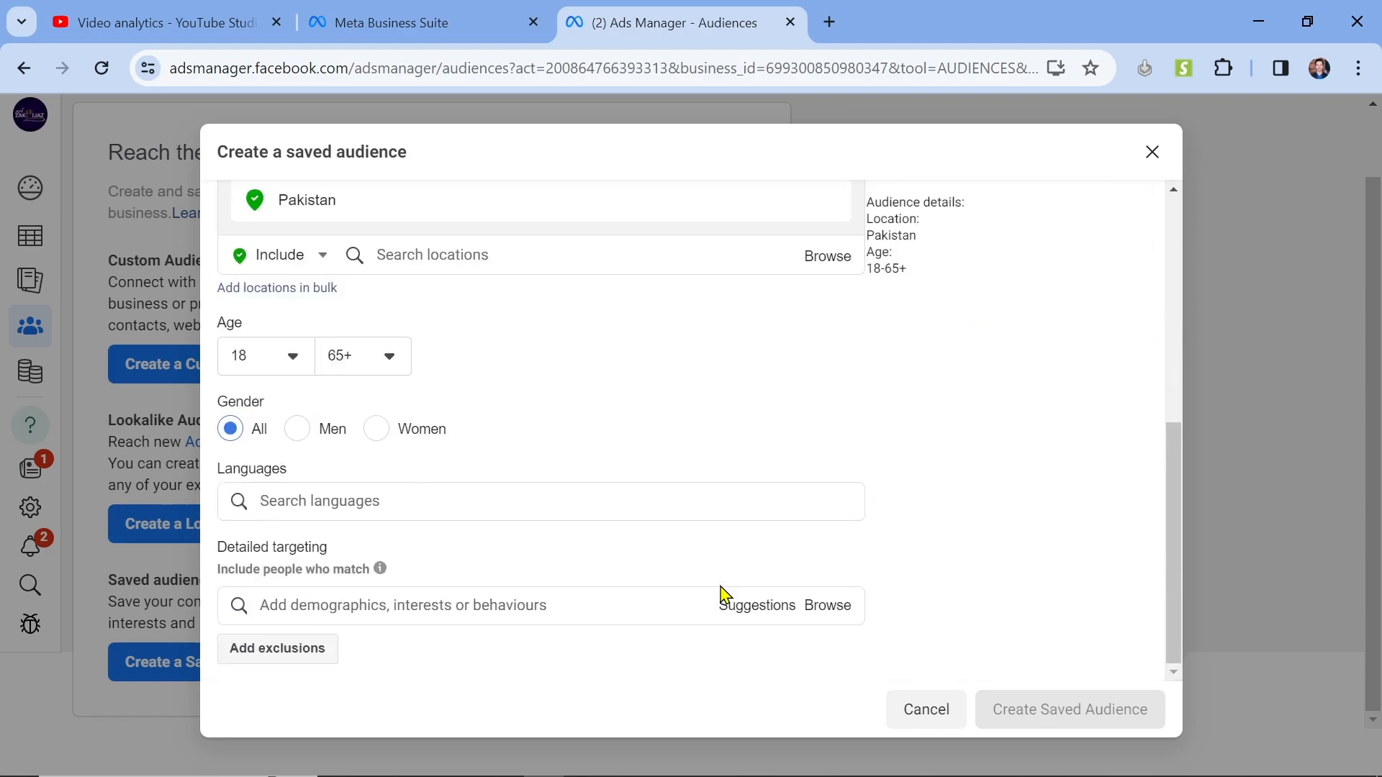
scroll(720, 593, "up", 6)
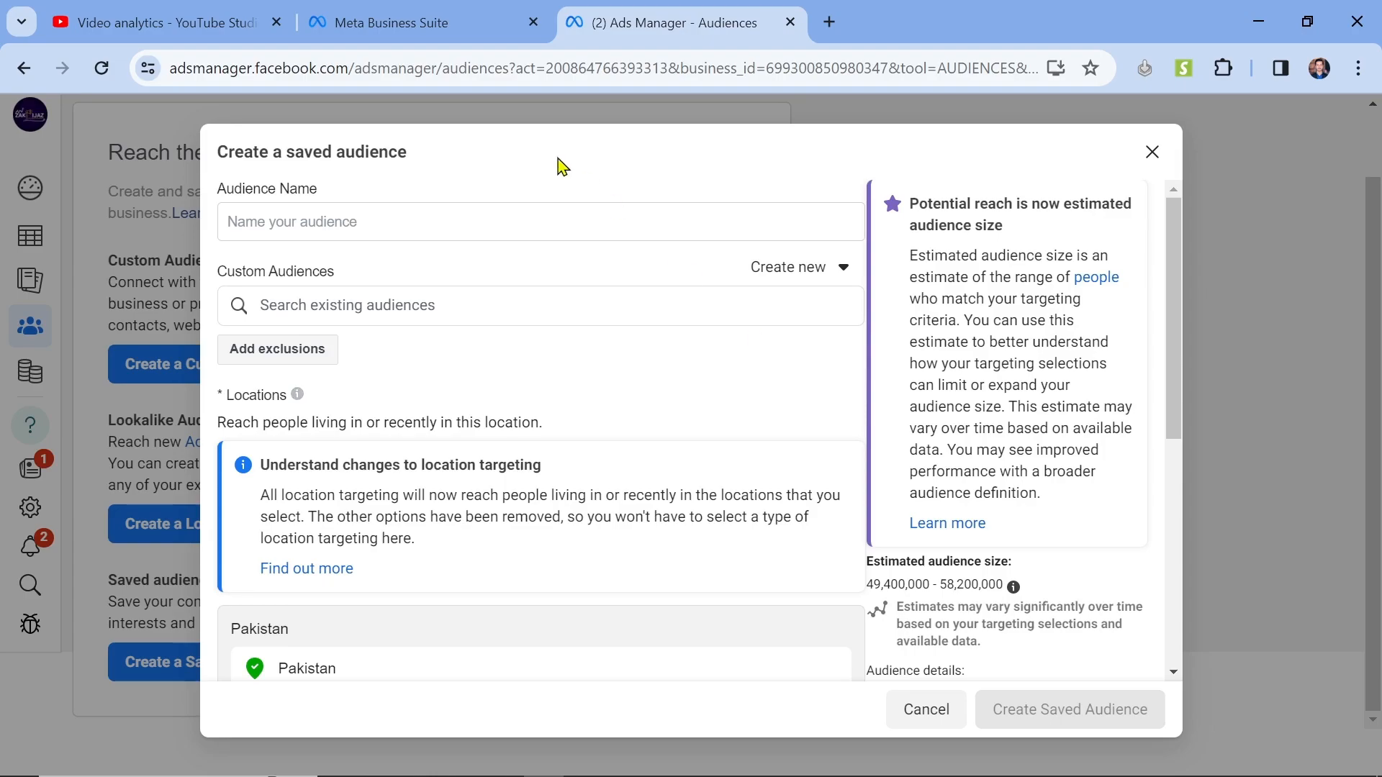
left_click(395, 227)
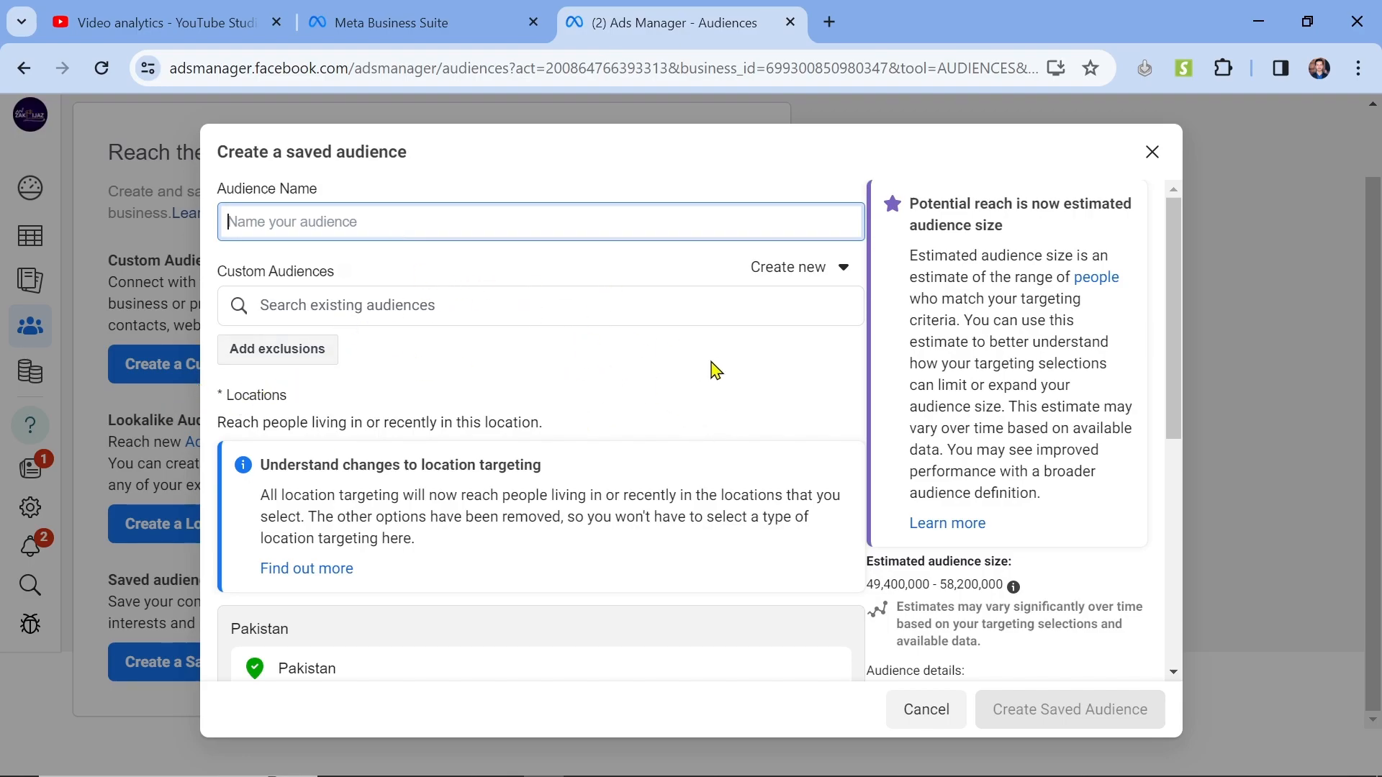
Step: Review the location section of the Saved Audience form, checking the options for Pakistan and the include or exclude choices for new locations
scroll(753, 378, "down", 3)
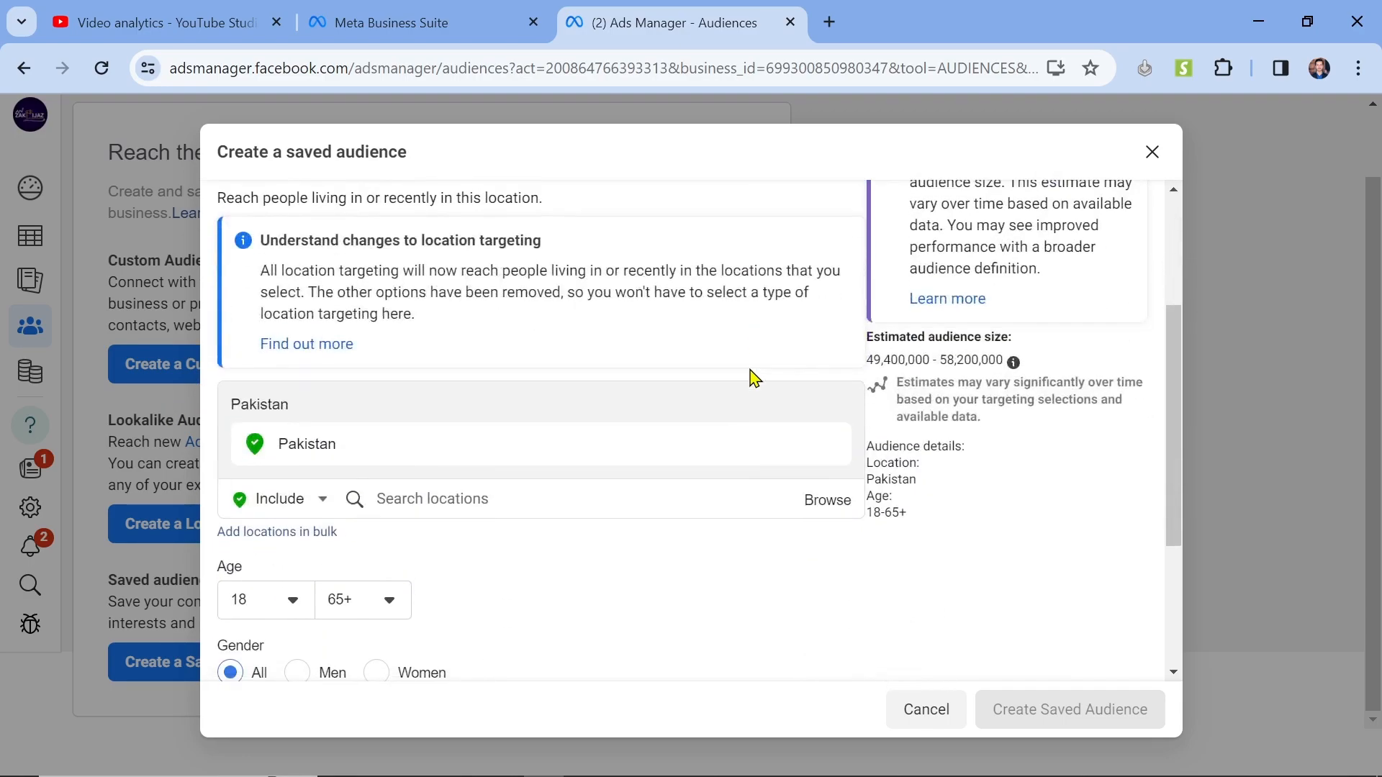
scroll(753, 378, "up", 3)
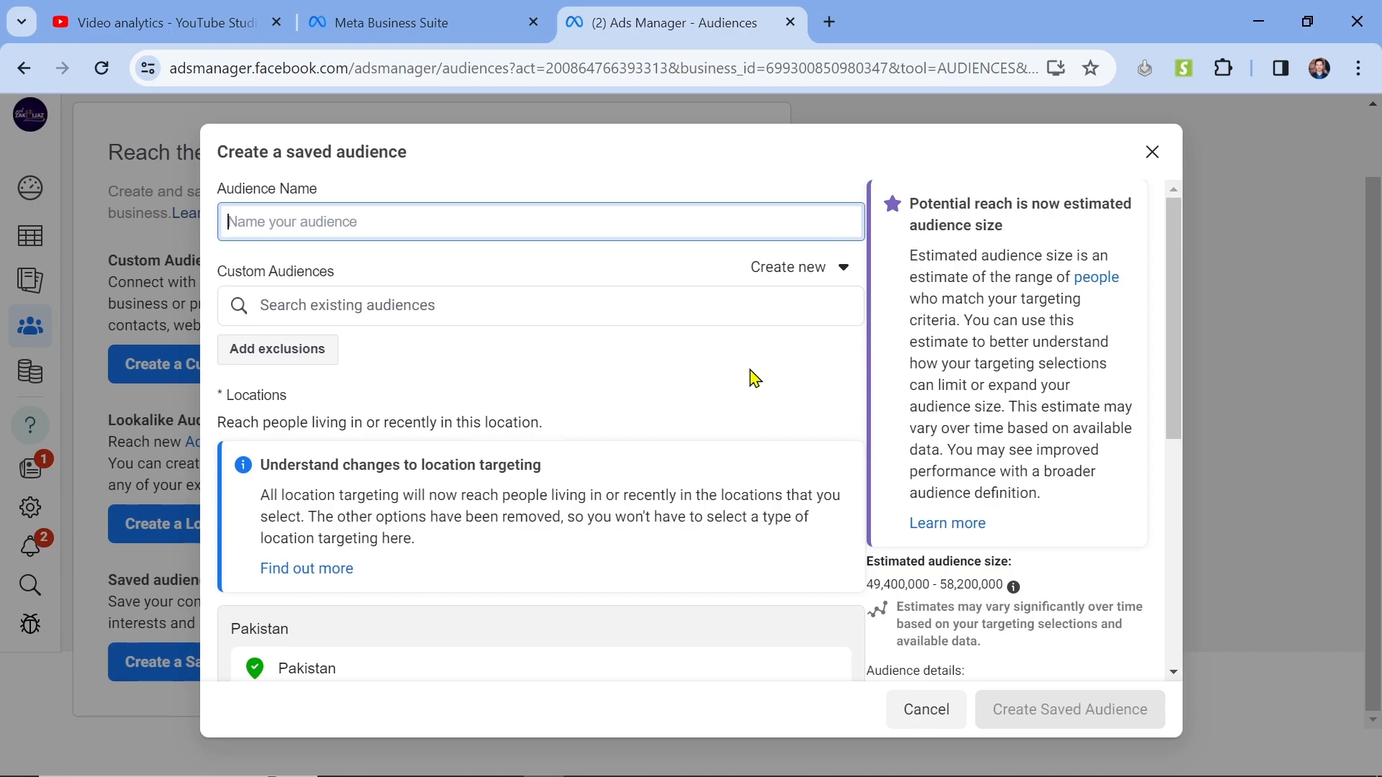
scroll(753, 377, "down", 3)
scroll(753, 376, "down", 3)
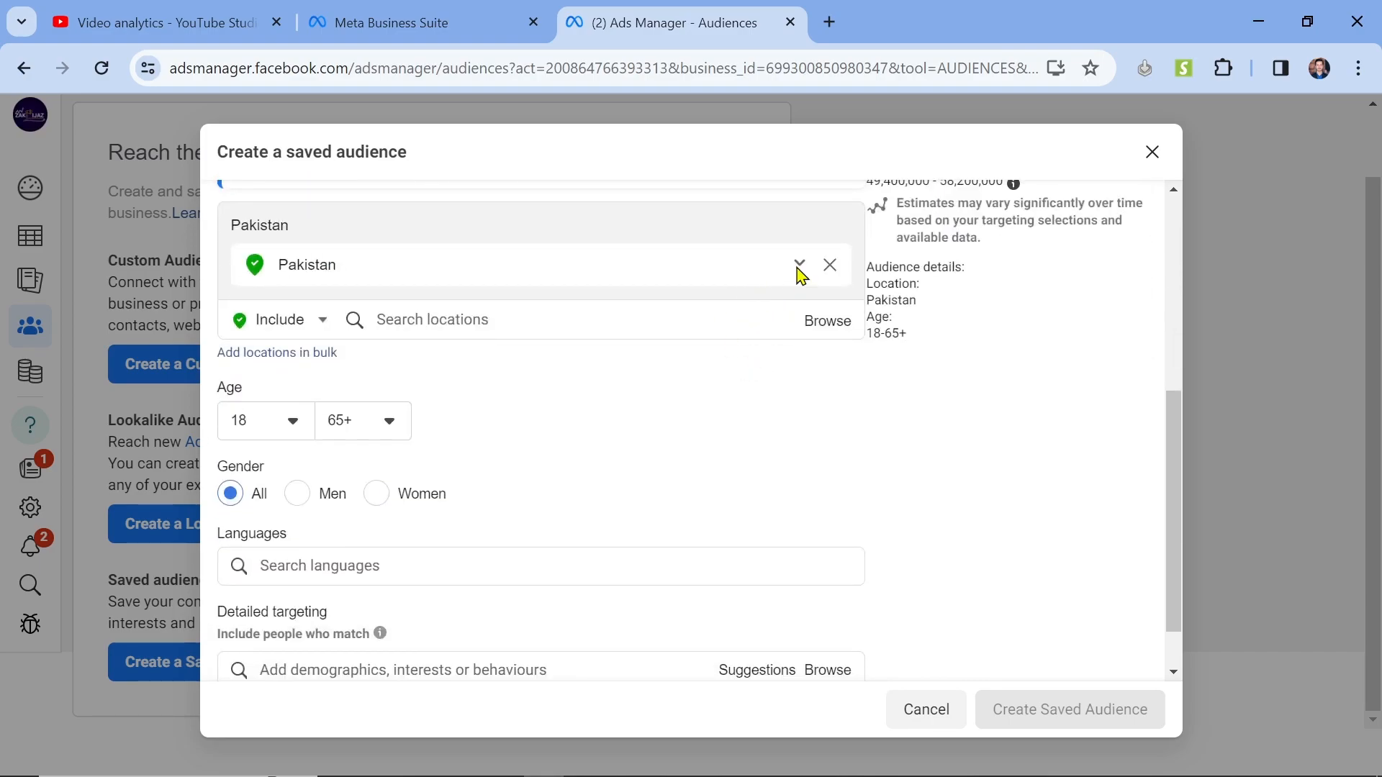
left_click(798, 268)
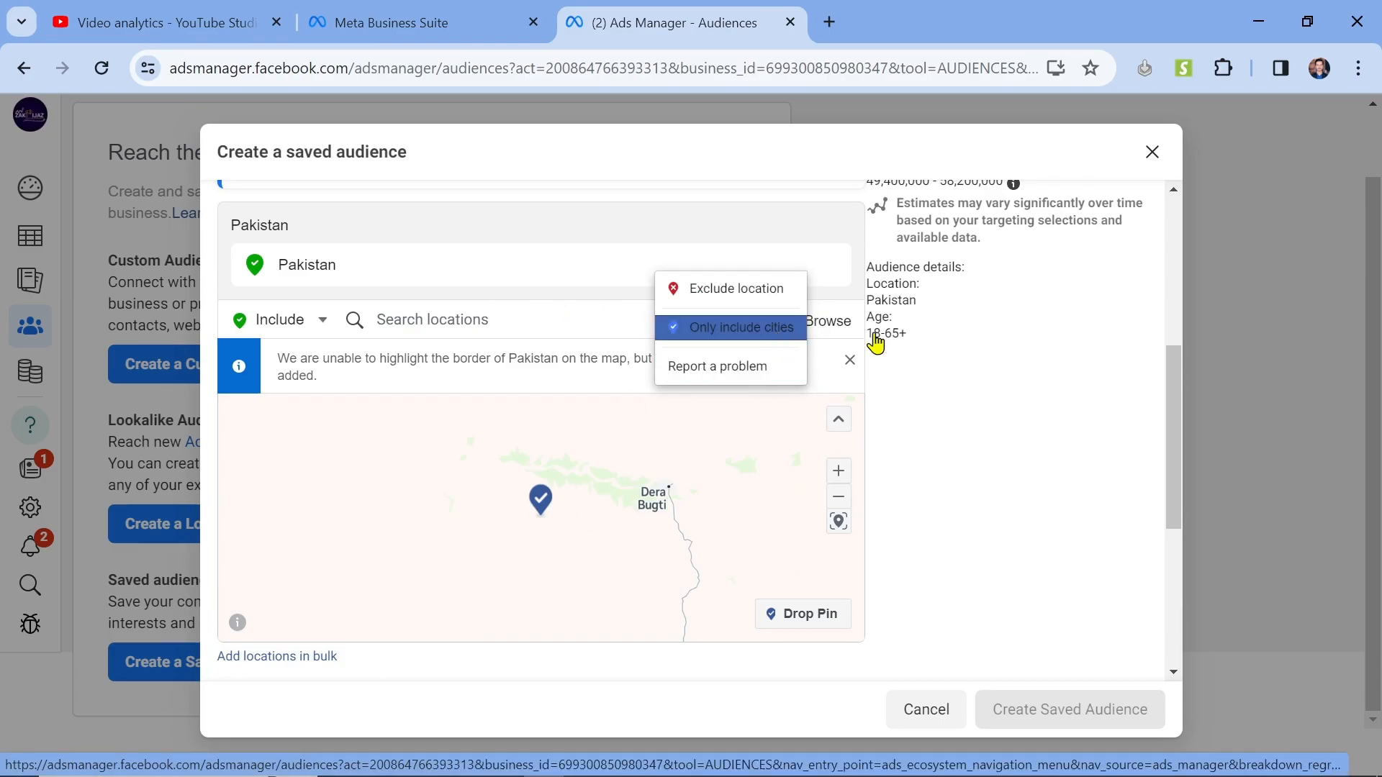
left_click(1043, 391)
scroll(1043, 392, "down", 4)
scroll(1043, 391, "up", 3)
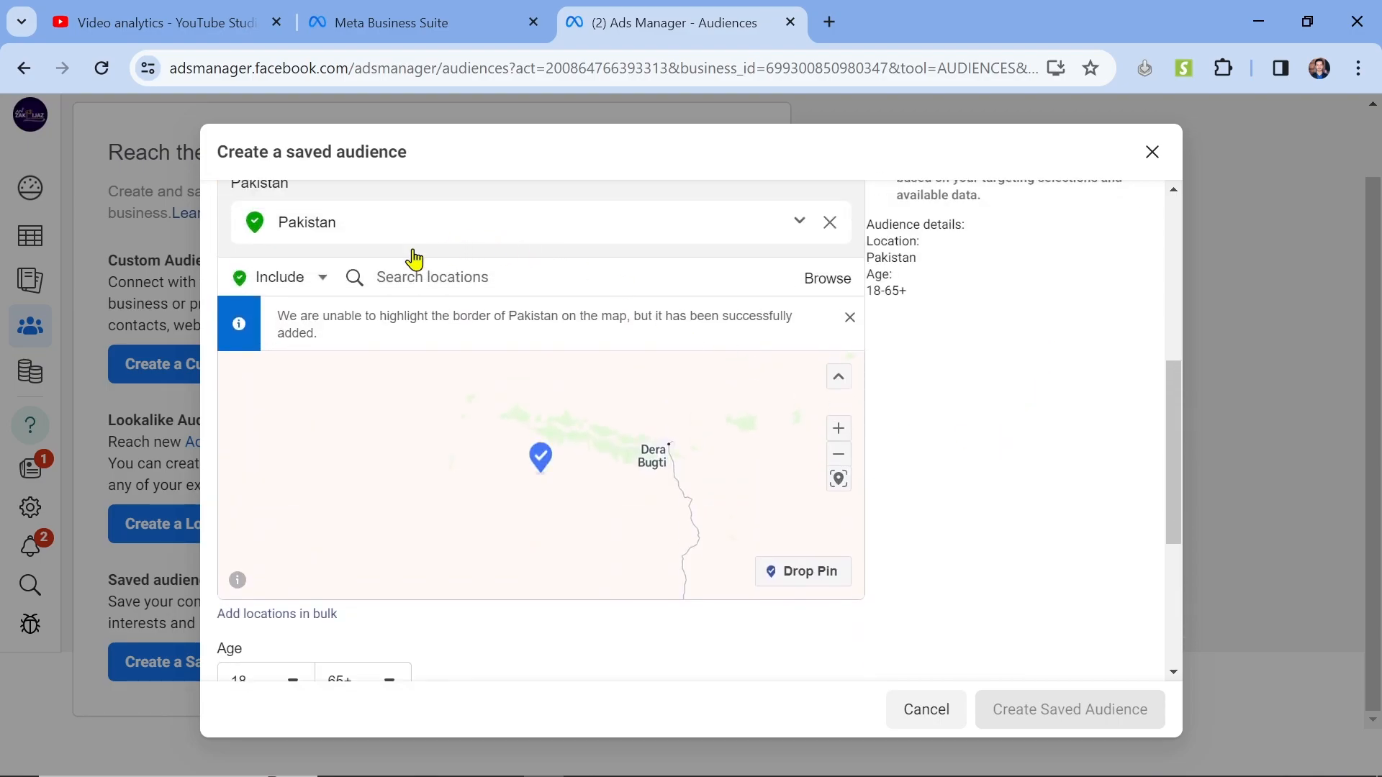
left_click(293, 276)
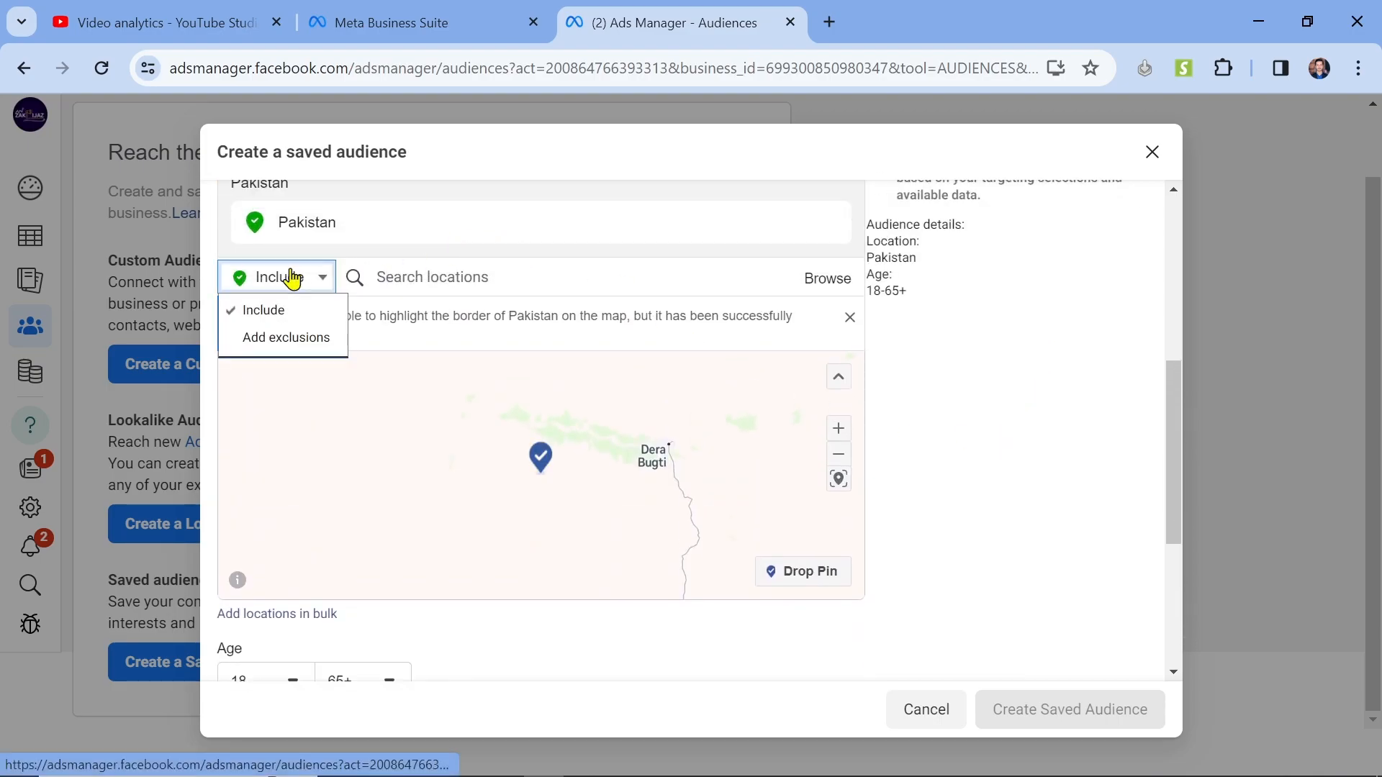
left_click(1154, 407)
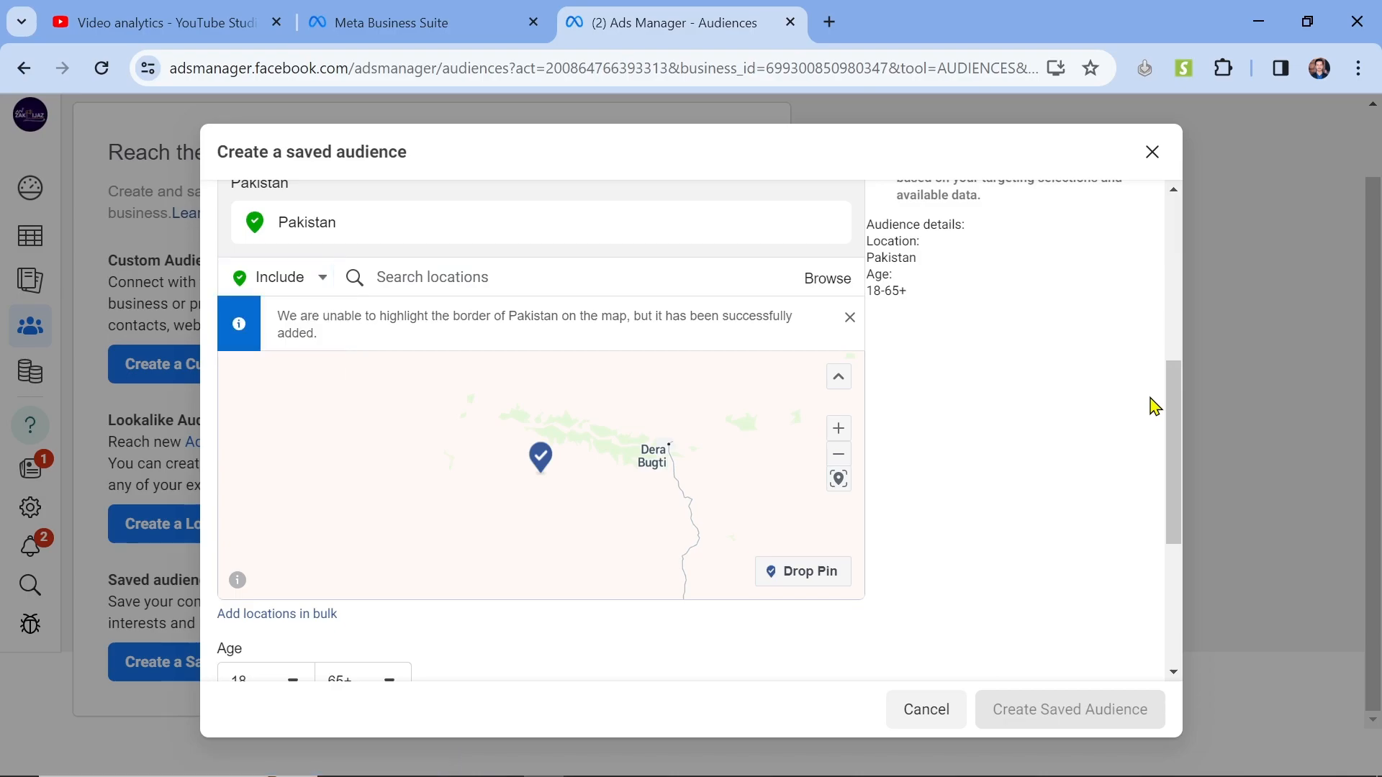
Step: Check the minimum age list for the Saved Audience without changing the age range
scroll(1154, 407, "down", 4)
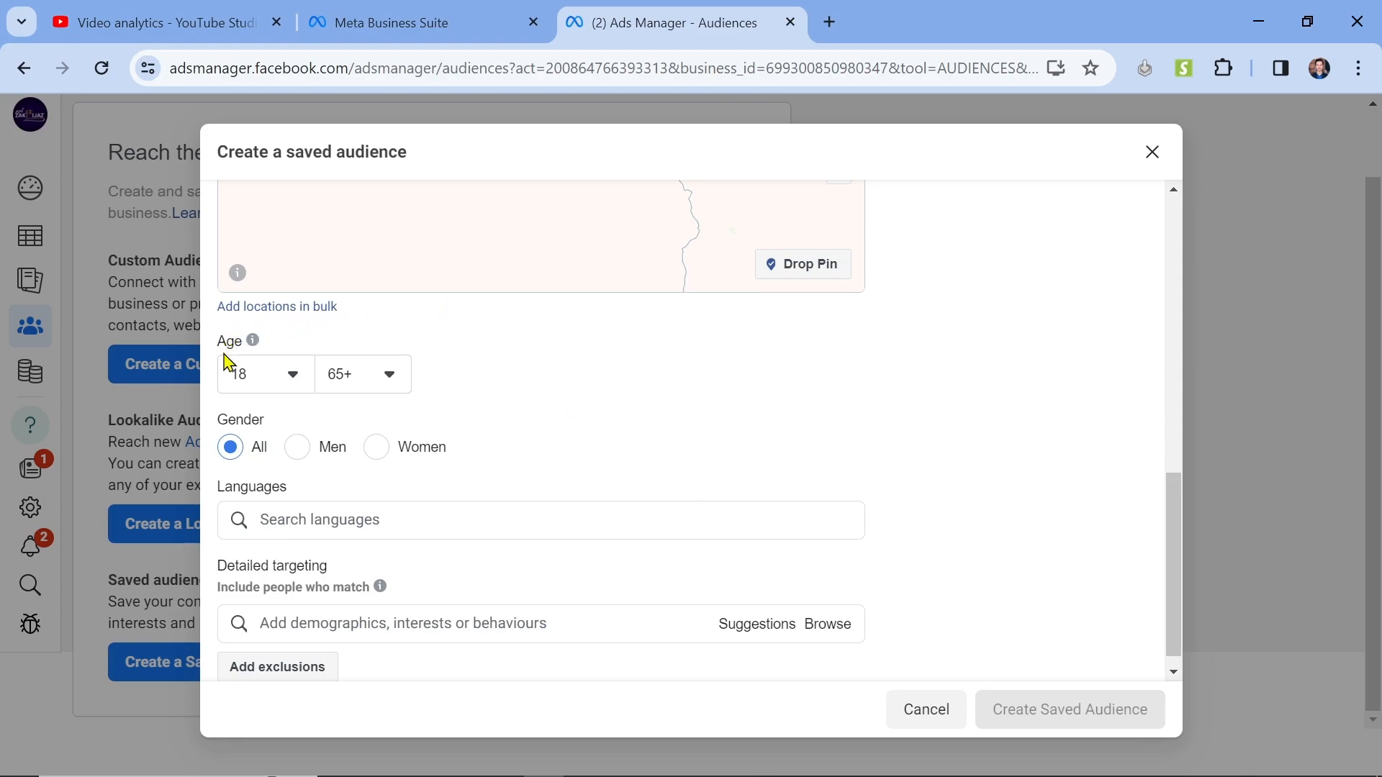
left_click(290, 385)
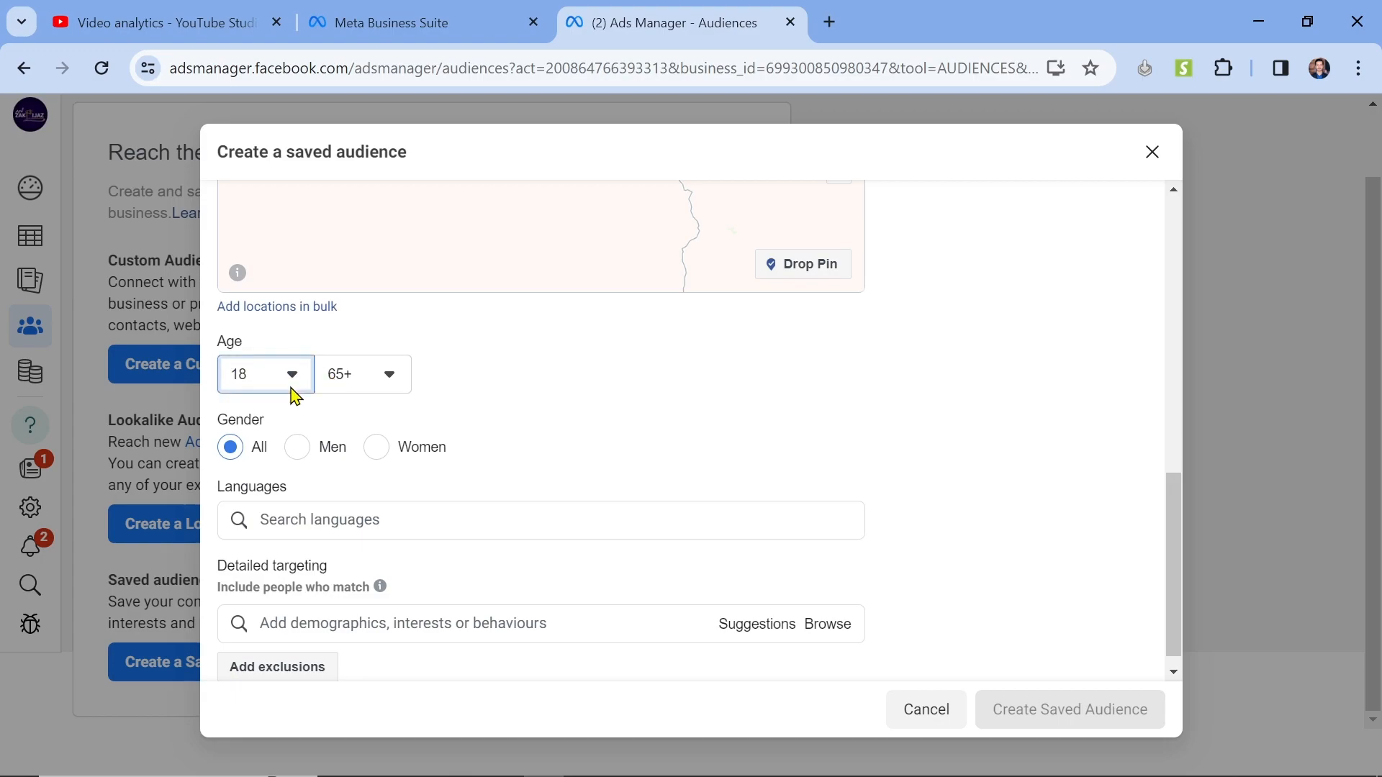
left_click(490, 389)
Step: Try the Men and Women gender options, and set the gender back to All
left_click(301, 454)
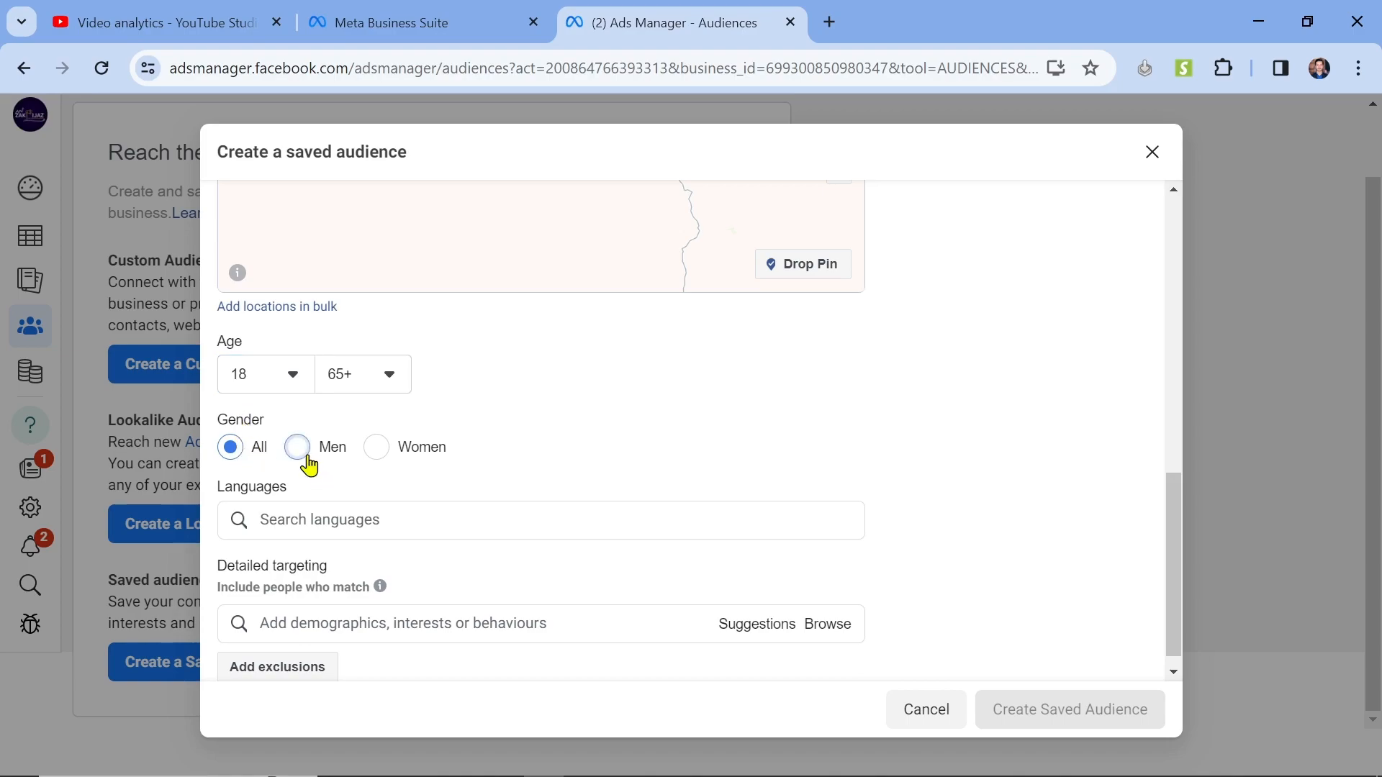
left_click(380, 455)
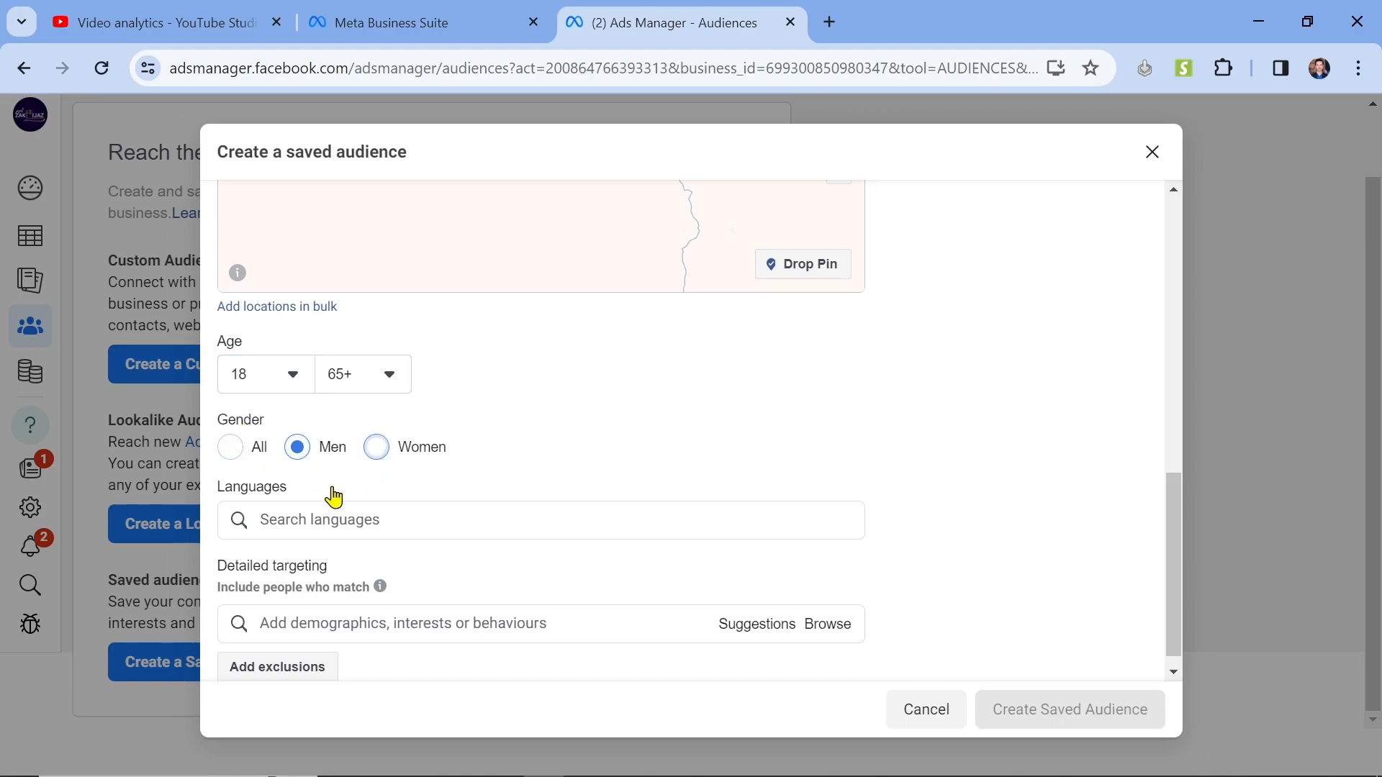
left_click(234, 447)
Step: Check the Languages search field for the Saved Audience without choosing a language
left_click(344, 524)
left_click(711, 441)
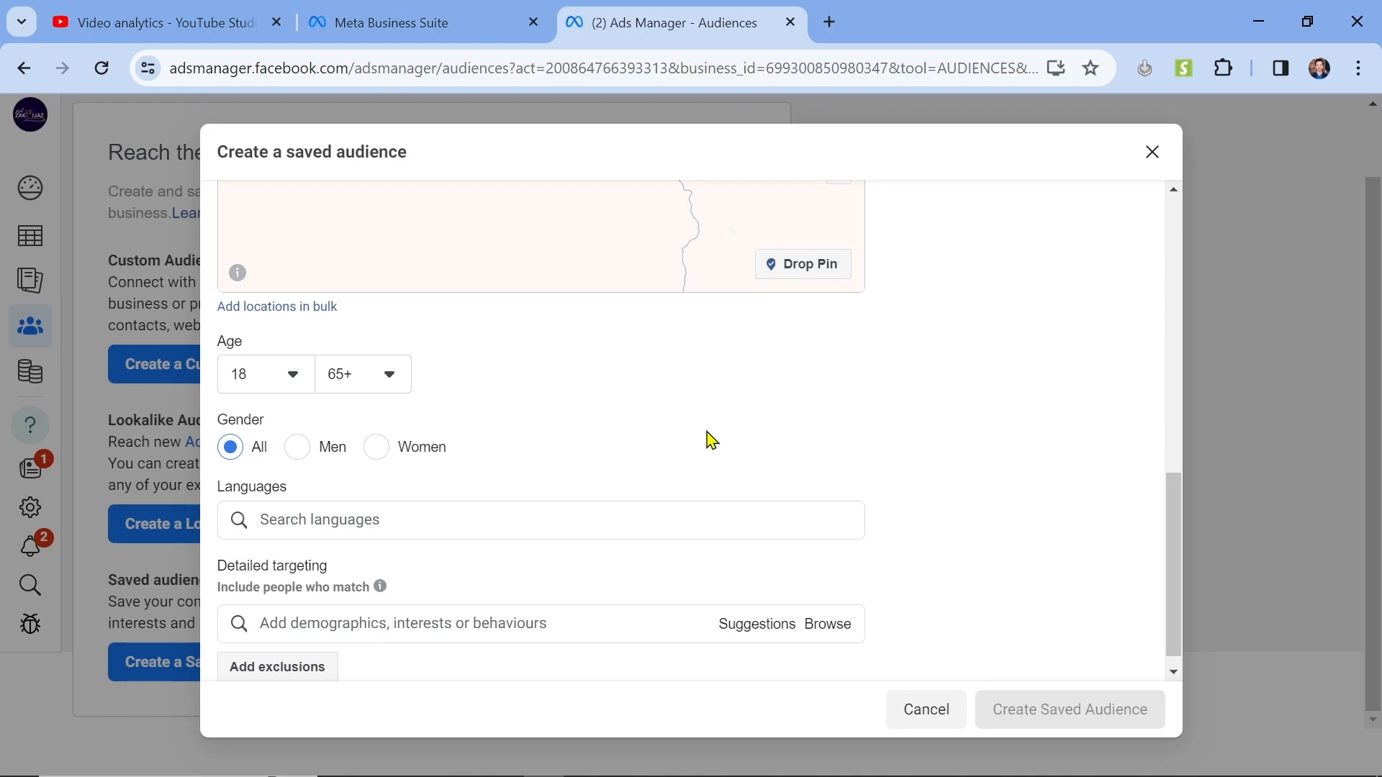
left_click(530, 514)
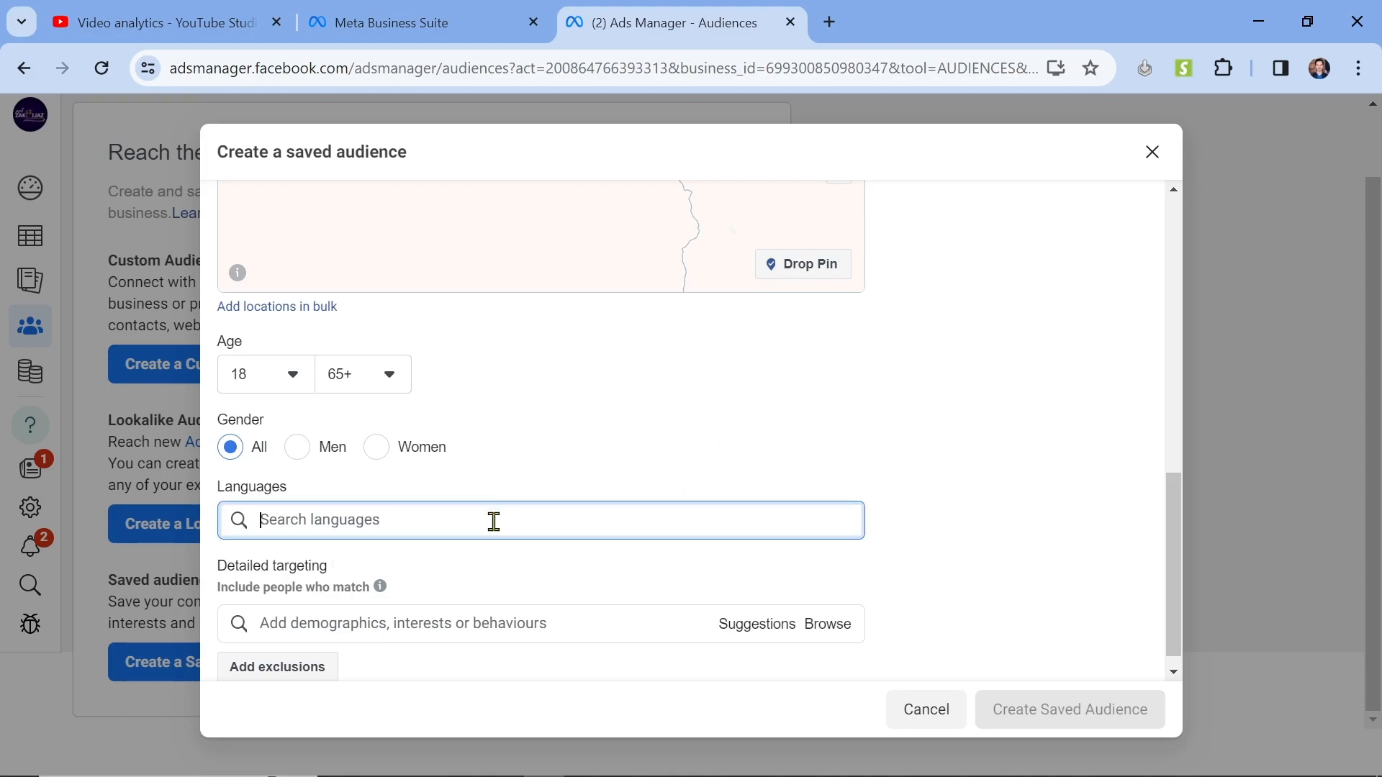
left_click(502, 589)
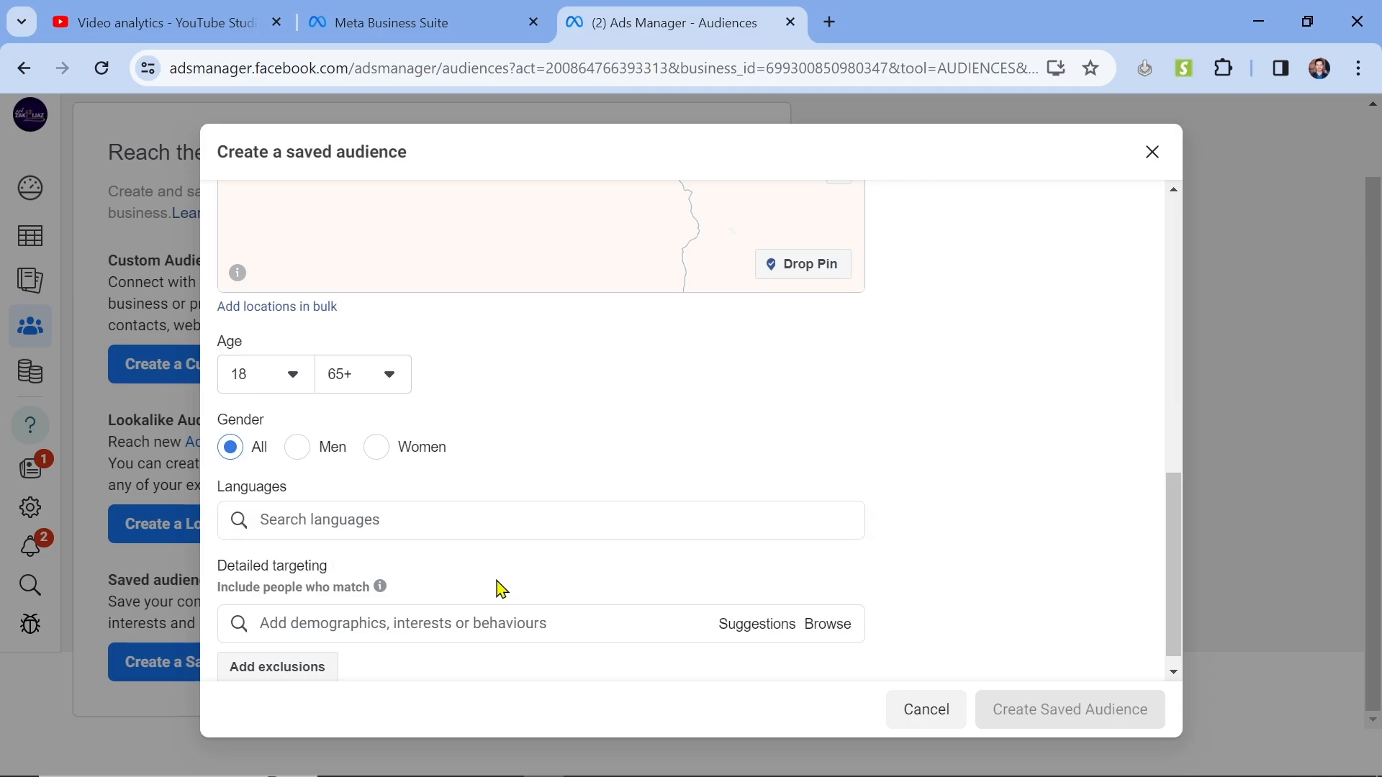
scroll(502, 589, "down", 1)
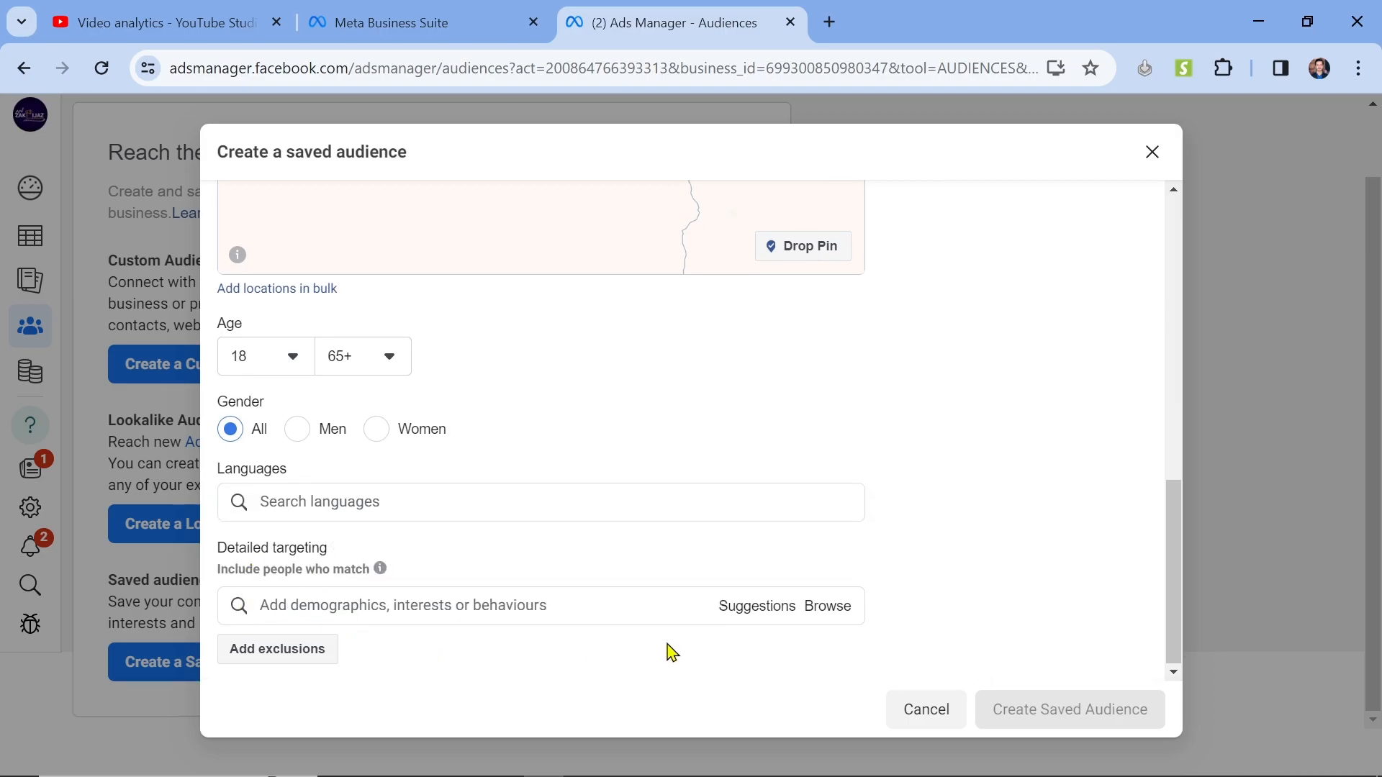
Step: Browse the Demographics categories in detailed targeting, including Education, Financial, Life events and Parents, without adding any
scroll(988, 554, "up", 5)
scroll(989, 554, "down", 6)
left_click(577, 606)
left_click(832, 611)
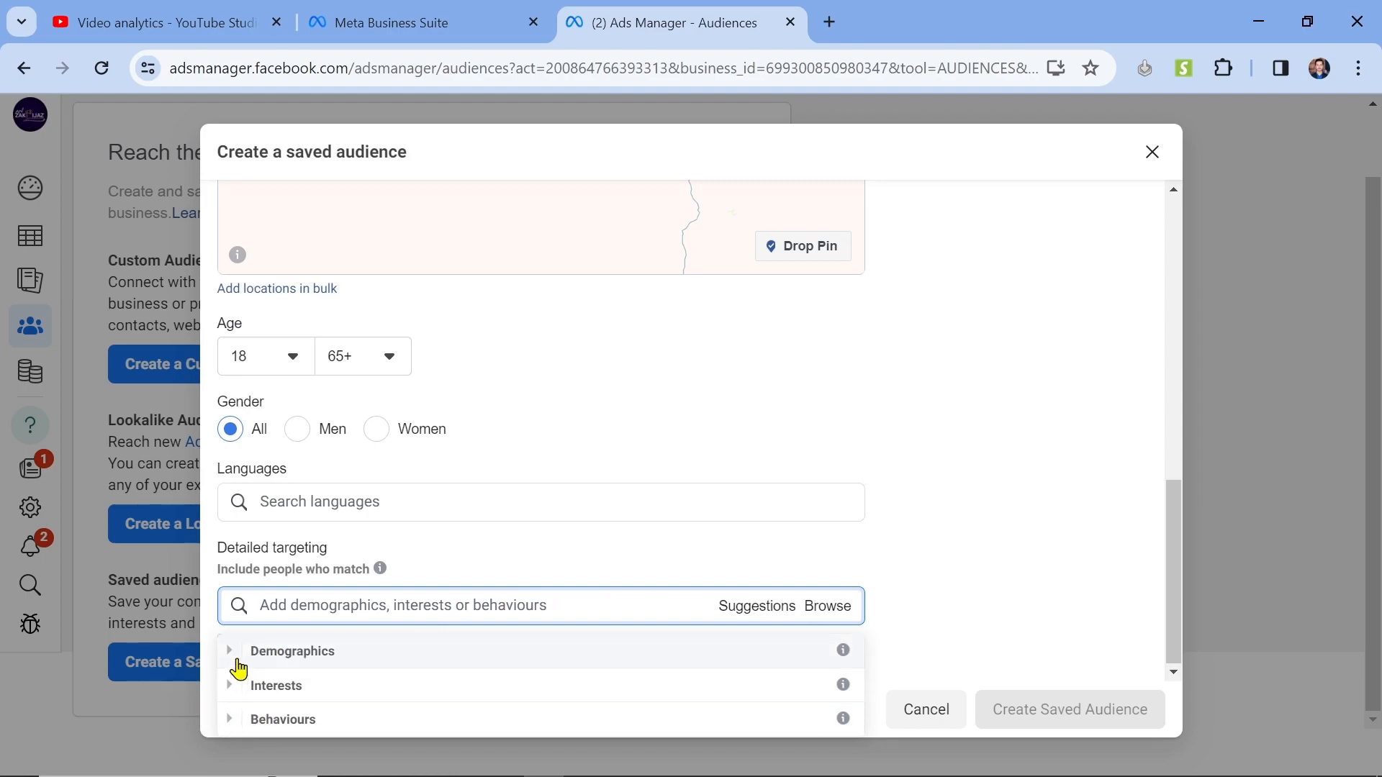
left_click(236, 657)
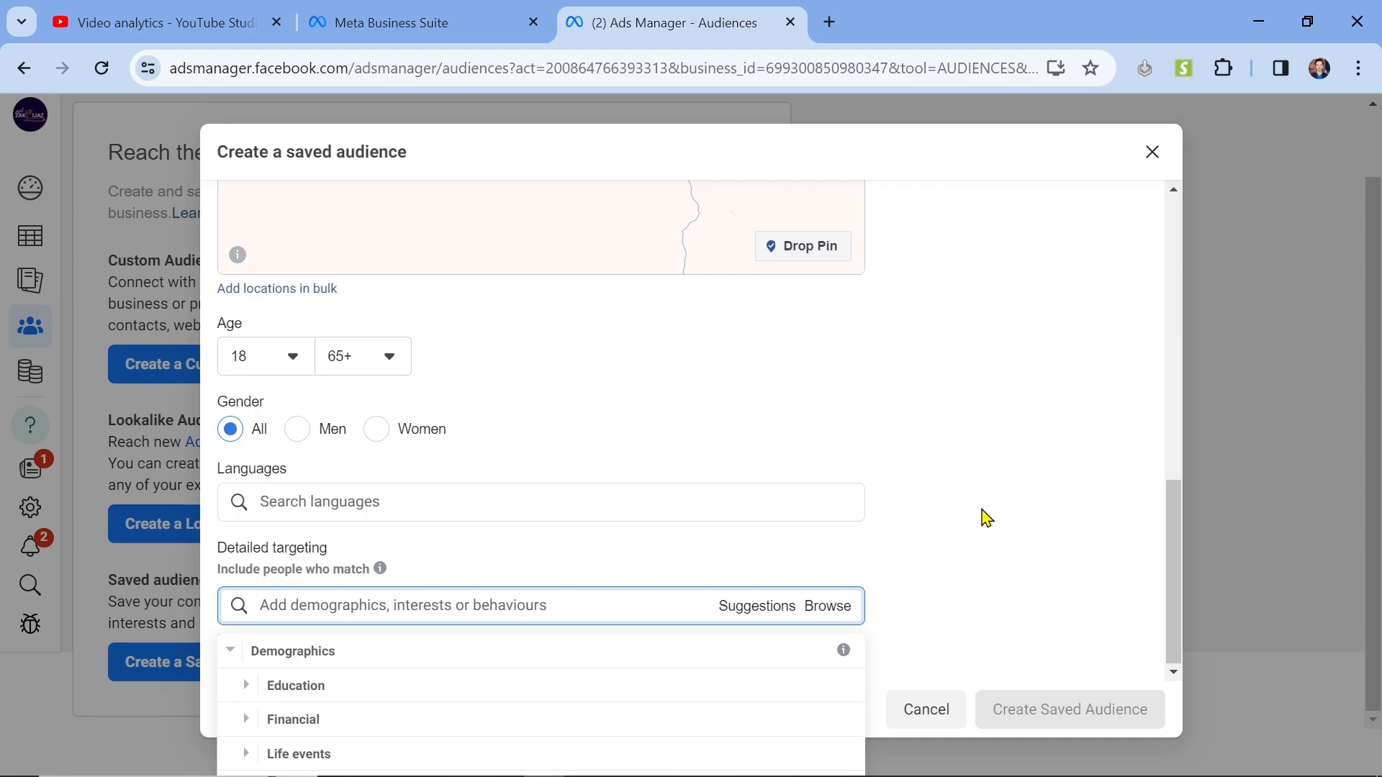
scroll(581, 704, "down", 1)
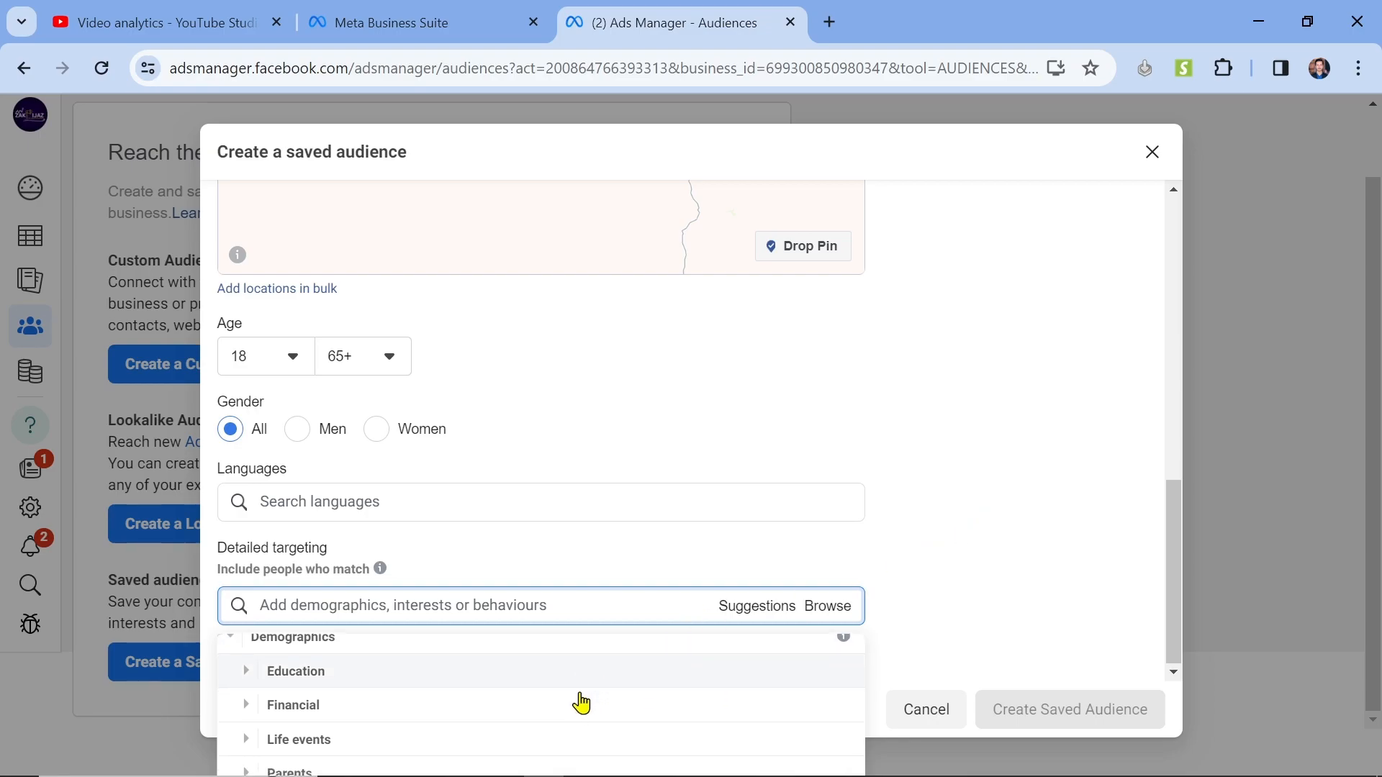
left_click(1114, 540)
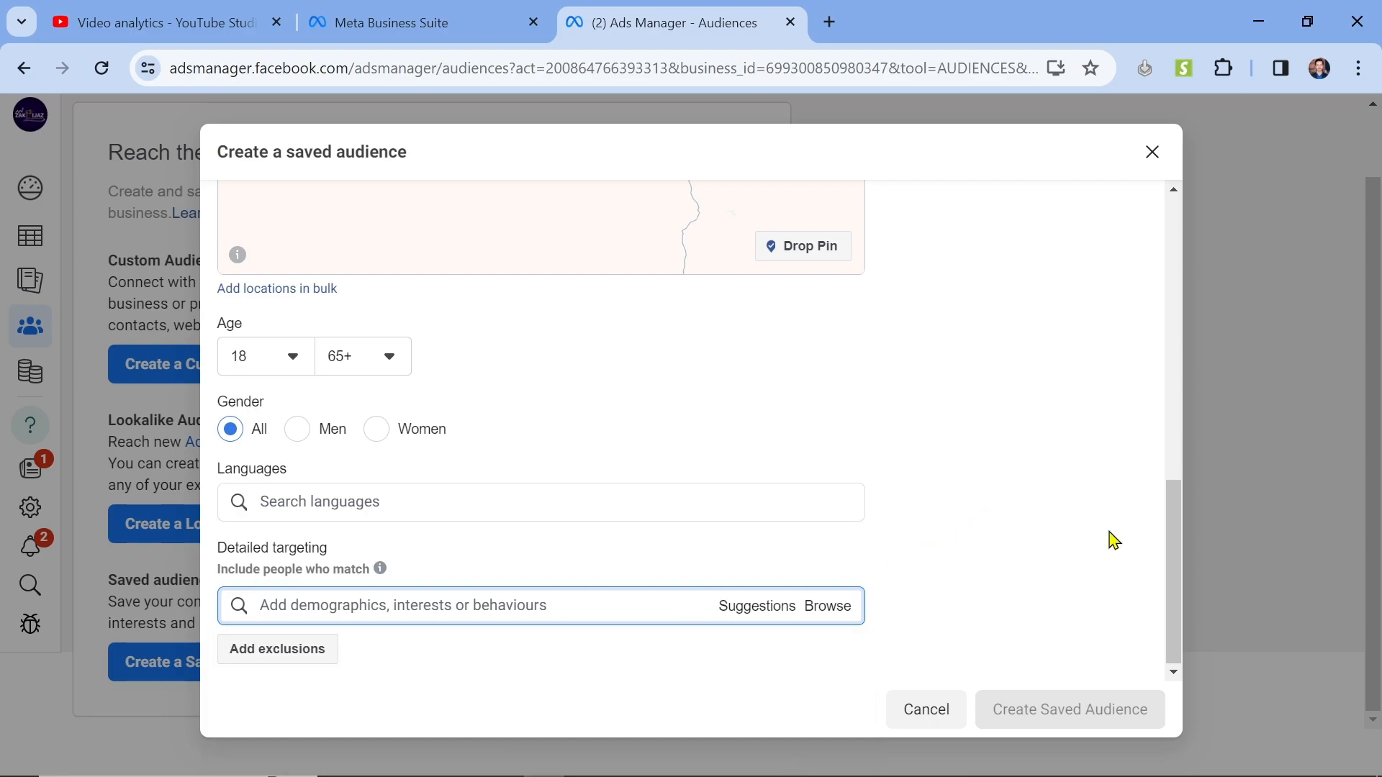
left_click(827, 607)
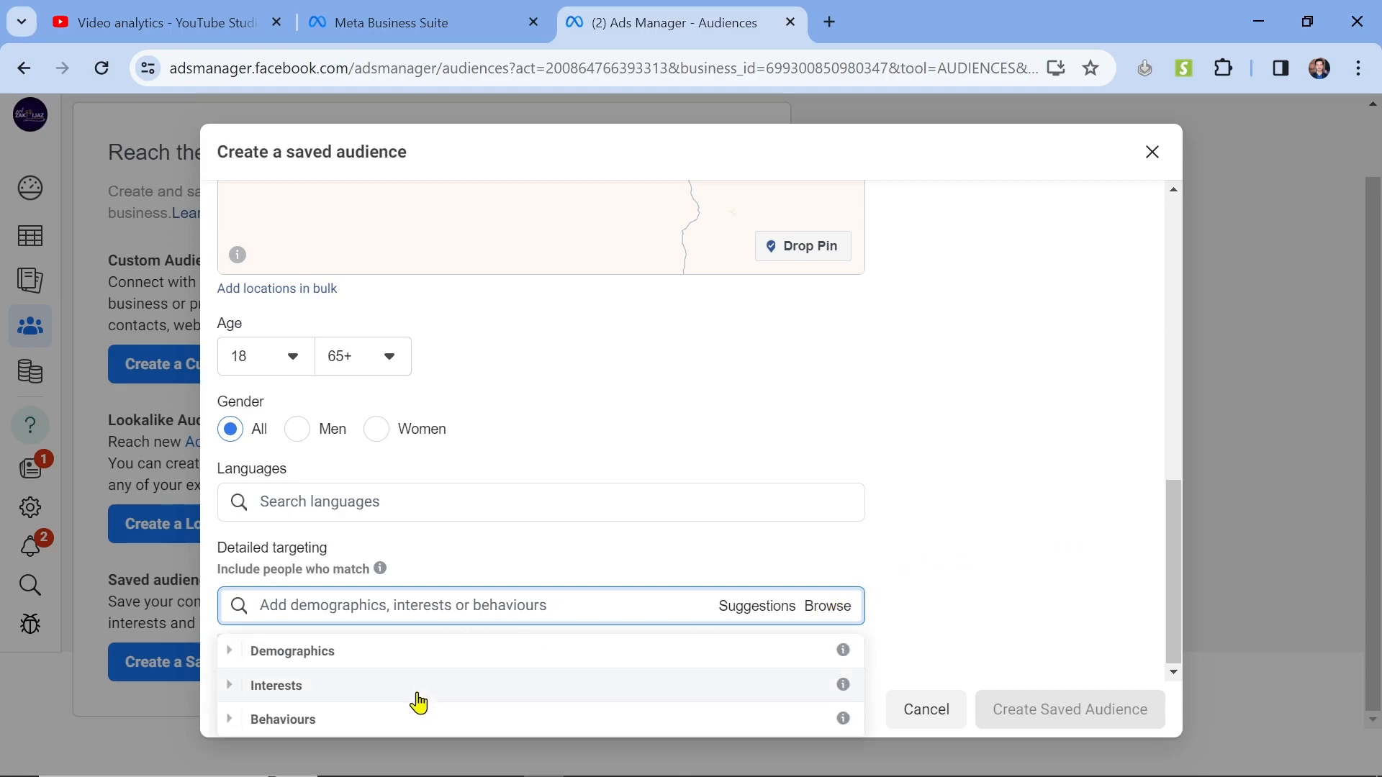
left_click(225, 652)
scroll(630, 710, "down", 1)
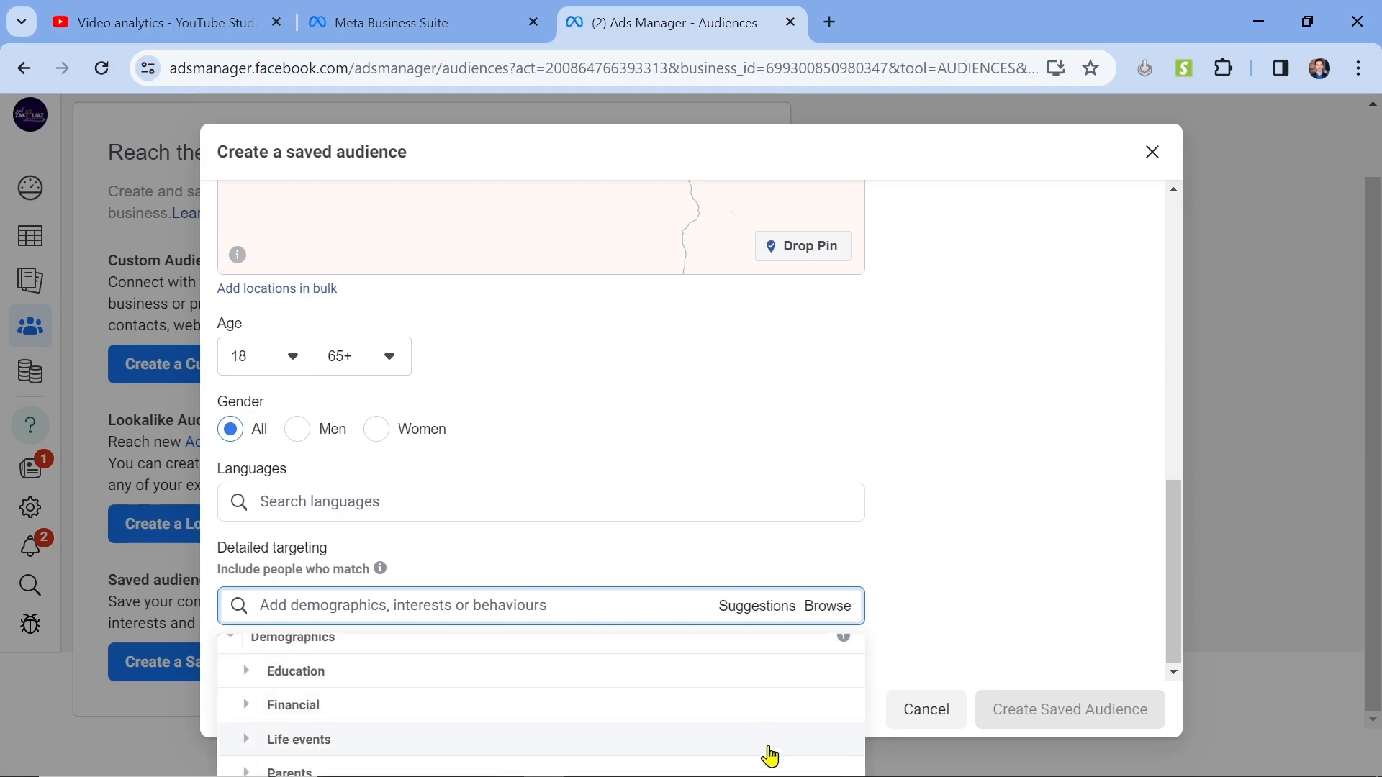
left_click(1004, 595)
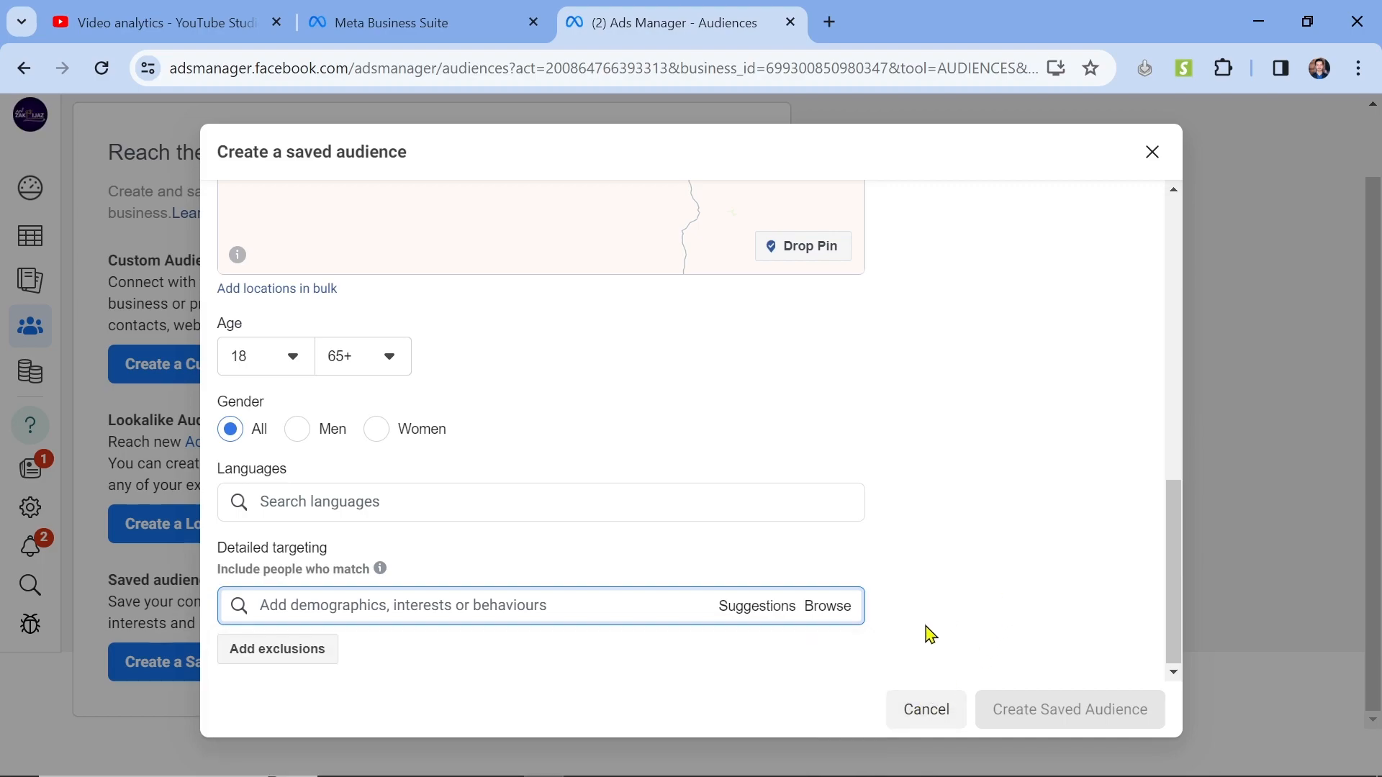
Step: Examine the Interests categories in detailed targeting, such as Business and industry and Entertainment (leisure), and collapse the group
left_click(828, 607)
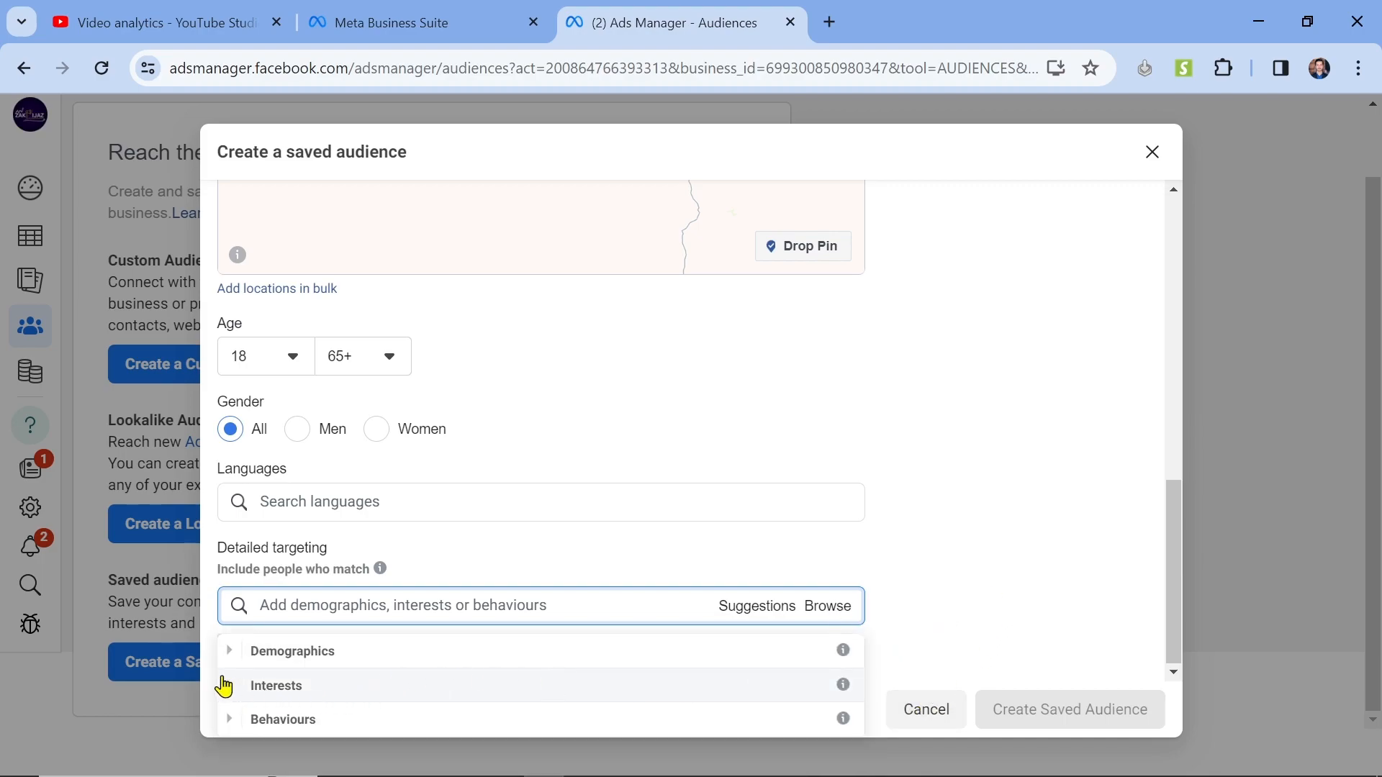
left_click(224, 686)
mouse_move(799, 694)
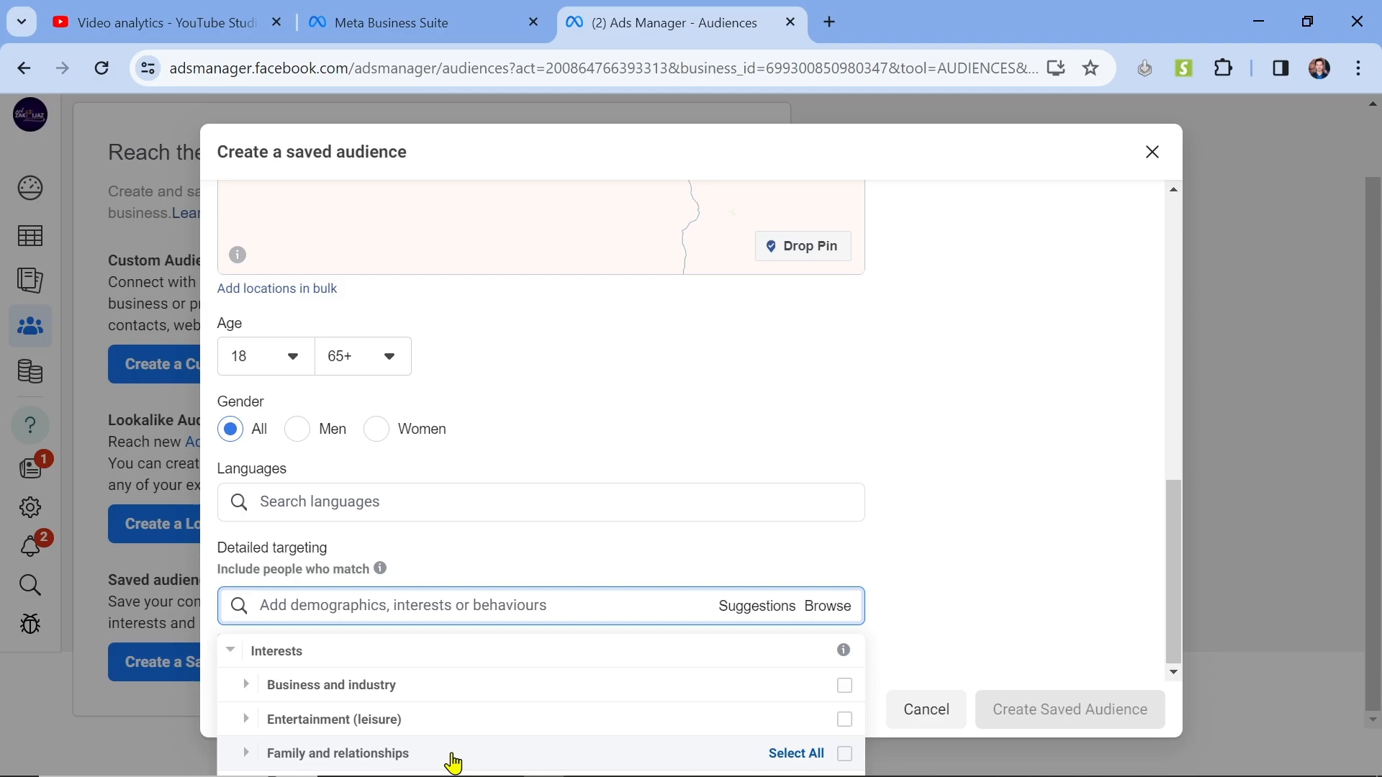
scroll(453, 761, "up", 1)
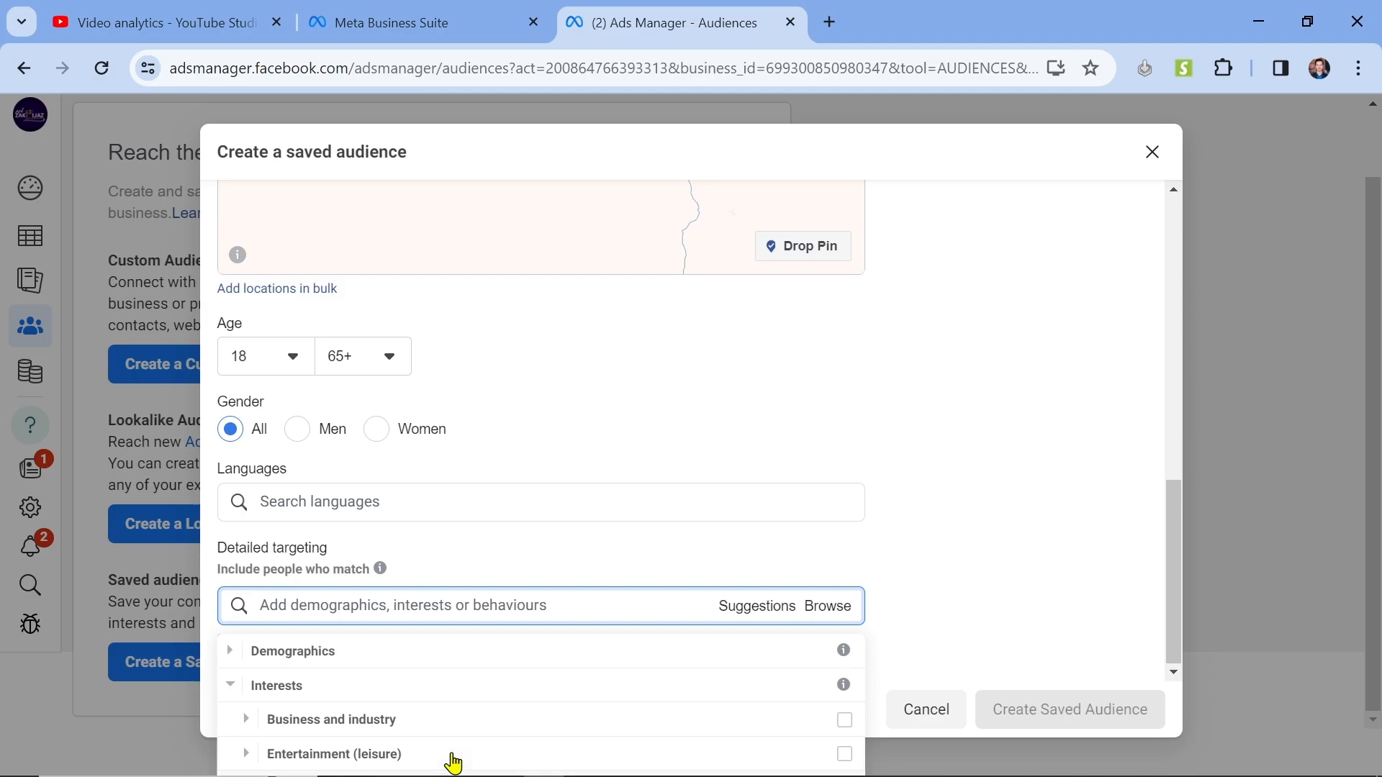
left_click(225, 689)
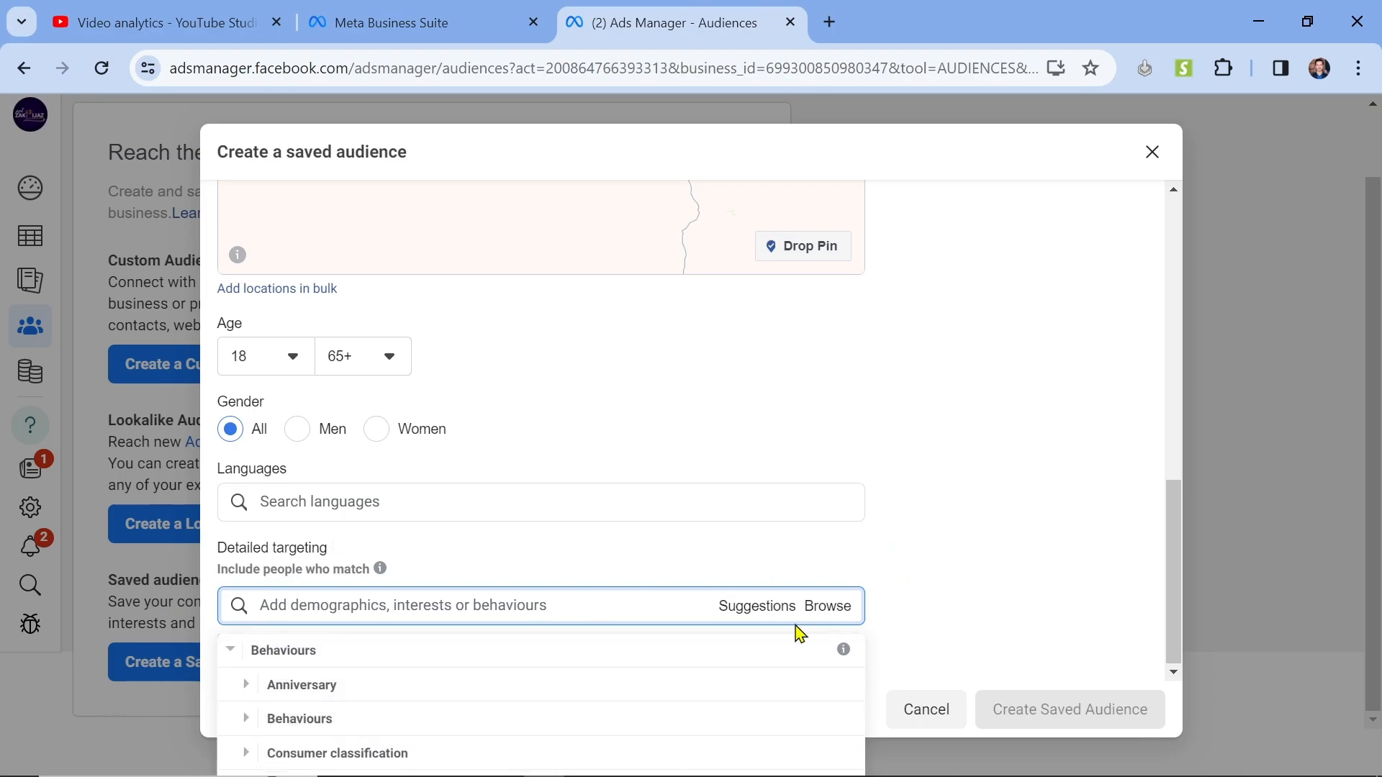
Step: Examine the Behaviours categories in detailed targeting, such as Anniversary, Consumer classification and Digital activities, and collapse the group
scroll(632, 716, "down", 2)
scroll(632, 715, "up", 3)
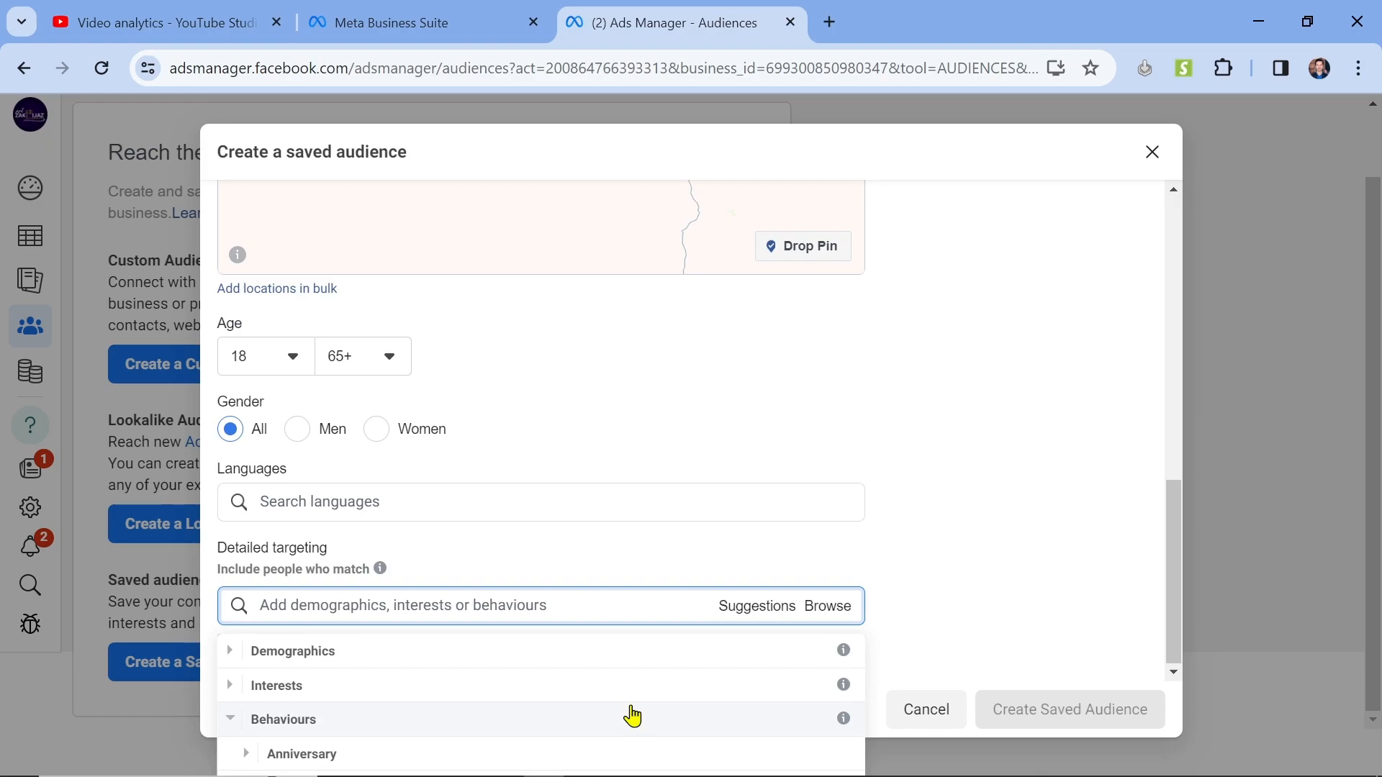
scroll(633, 716, "down", 2)
scroll(633, 715, "up", 2)
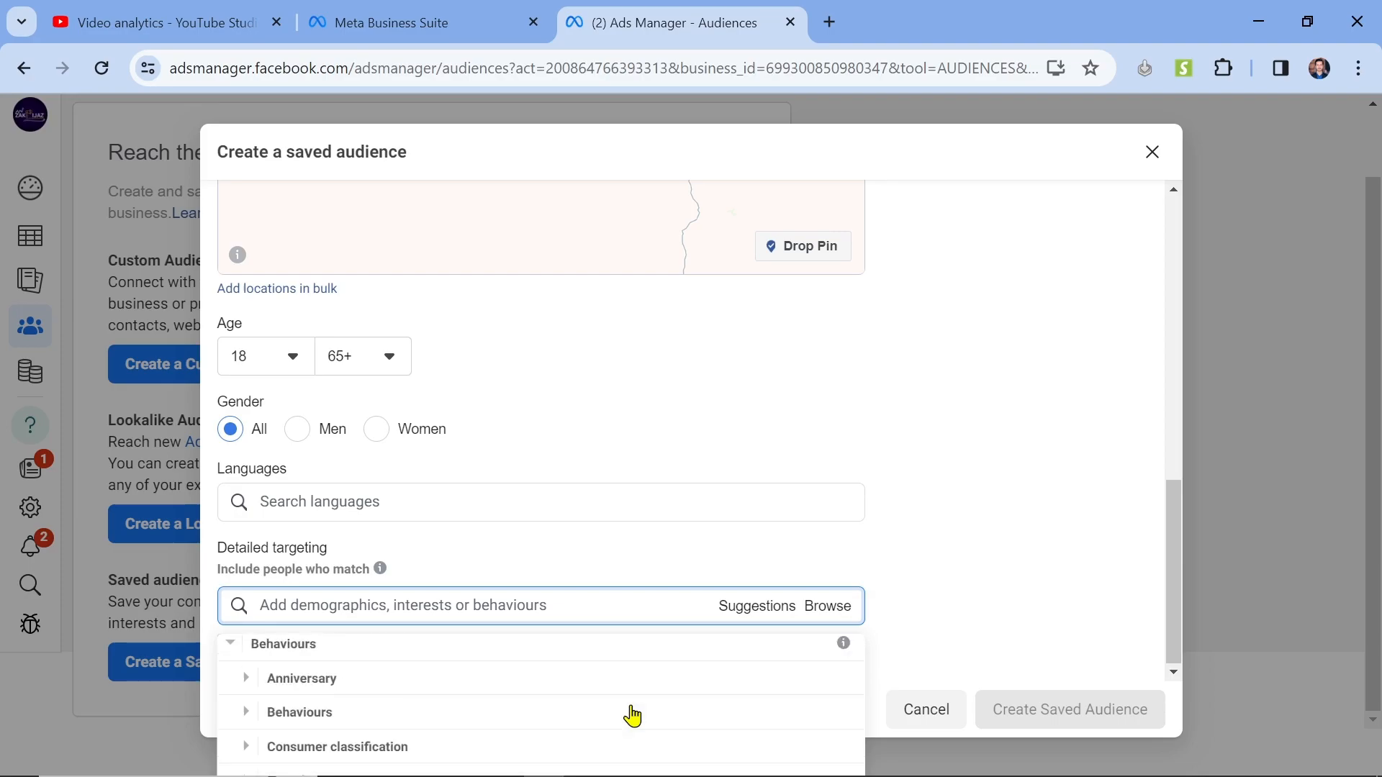
scroll(633, 715, "down", 2)
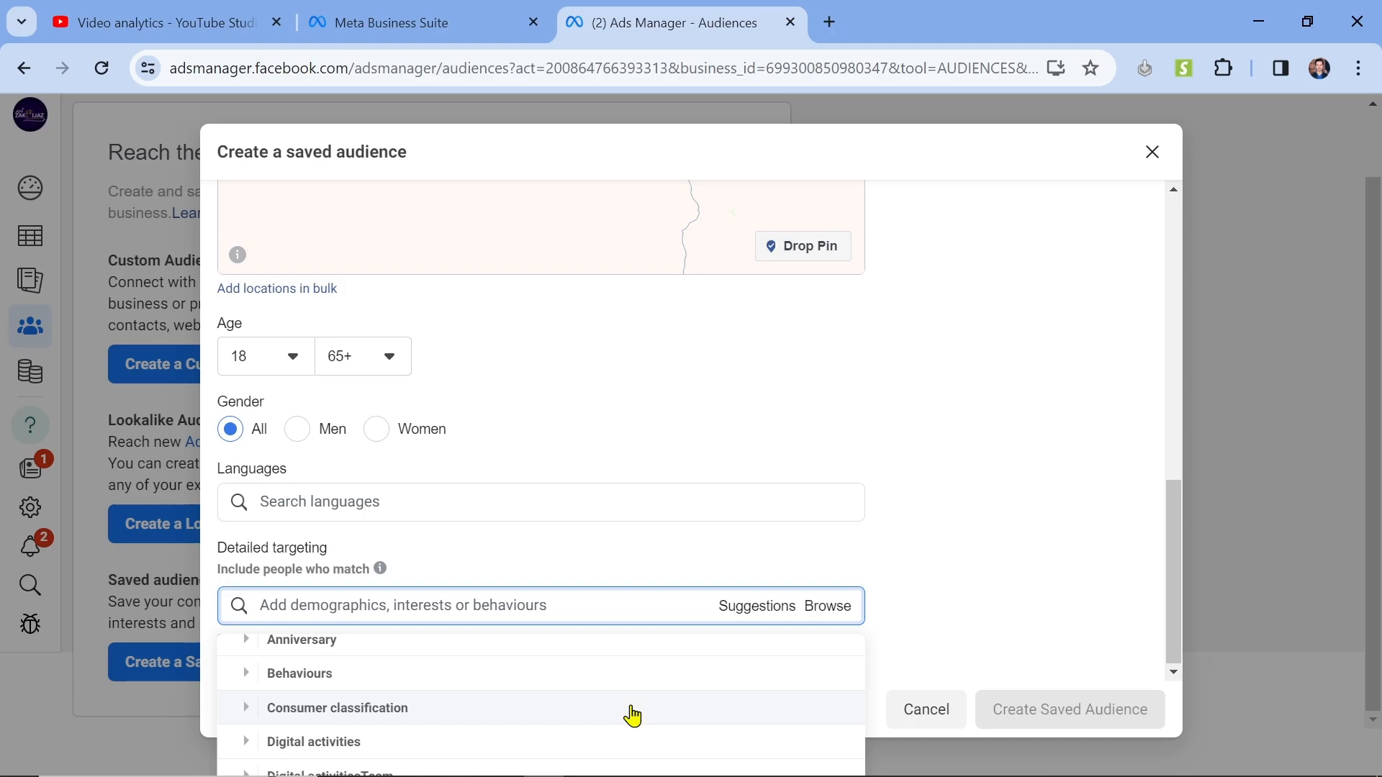
scroll(633, 716, "up", 3)
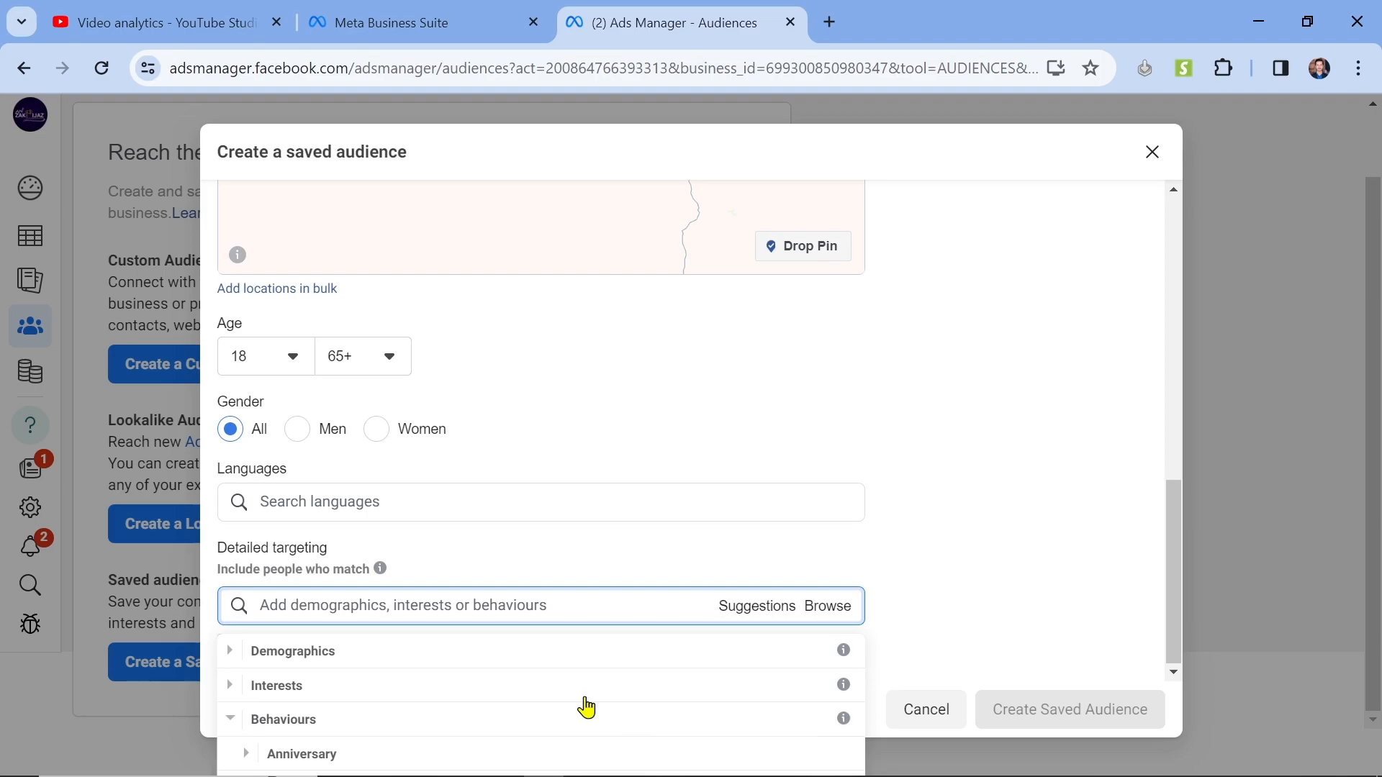
left_click(230, 720)
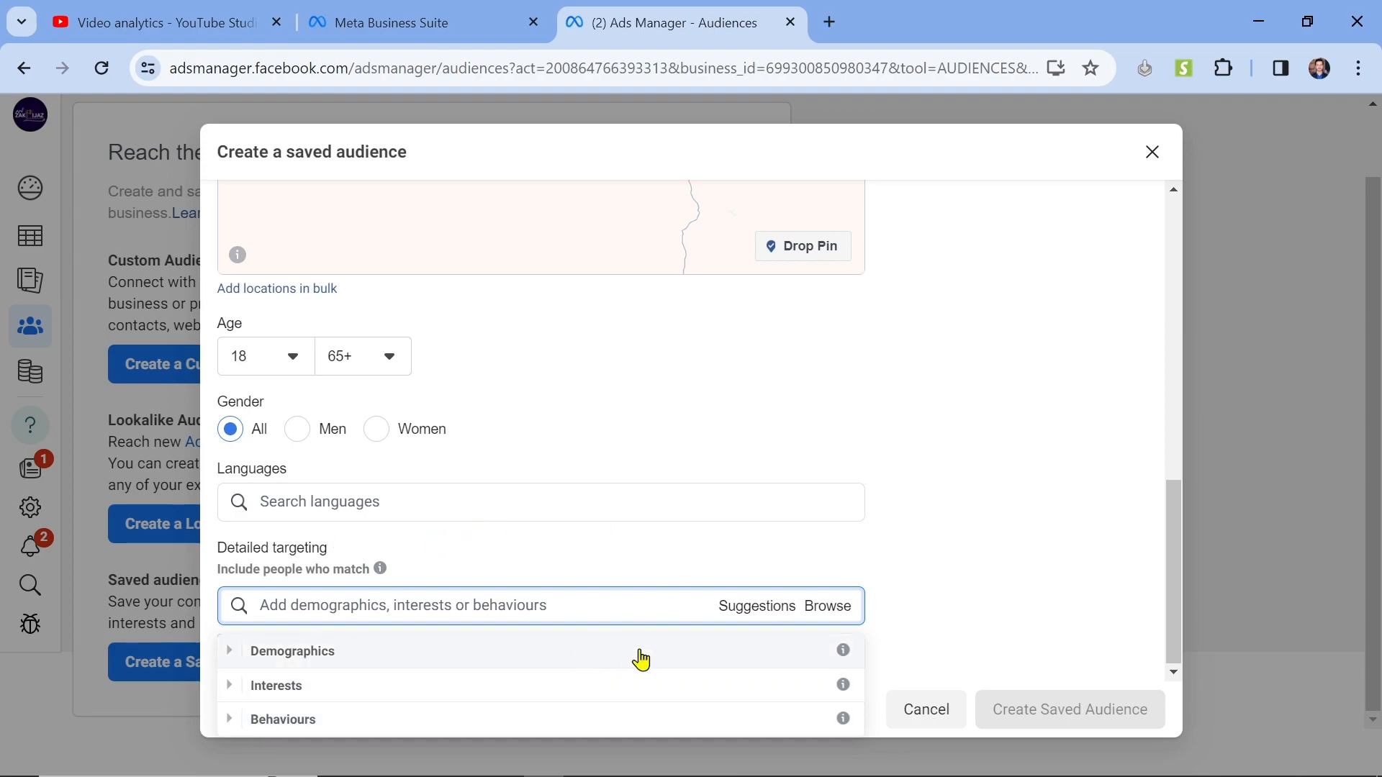
Step: Expand Demographics, Education and Education level in detailed targeting, and look through the available education levels
left_click(229, 653)
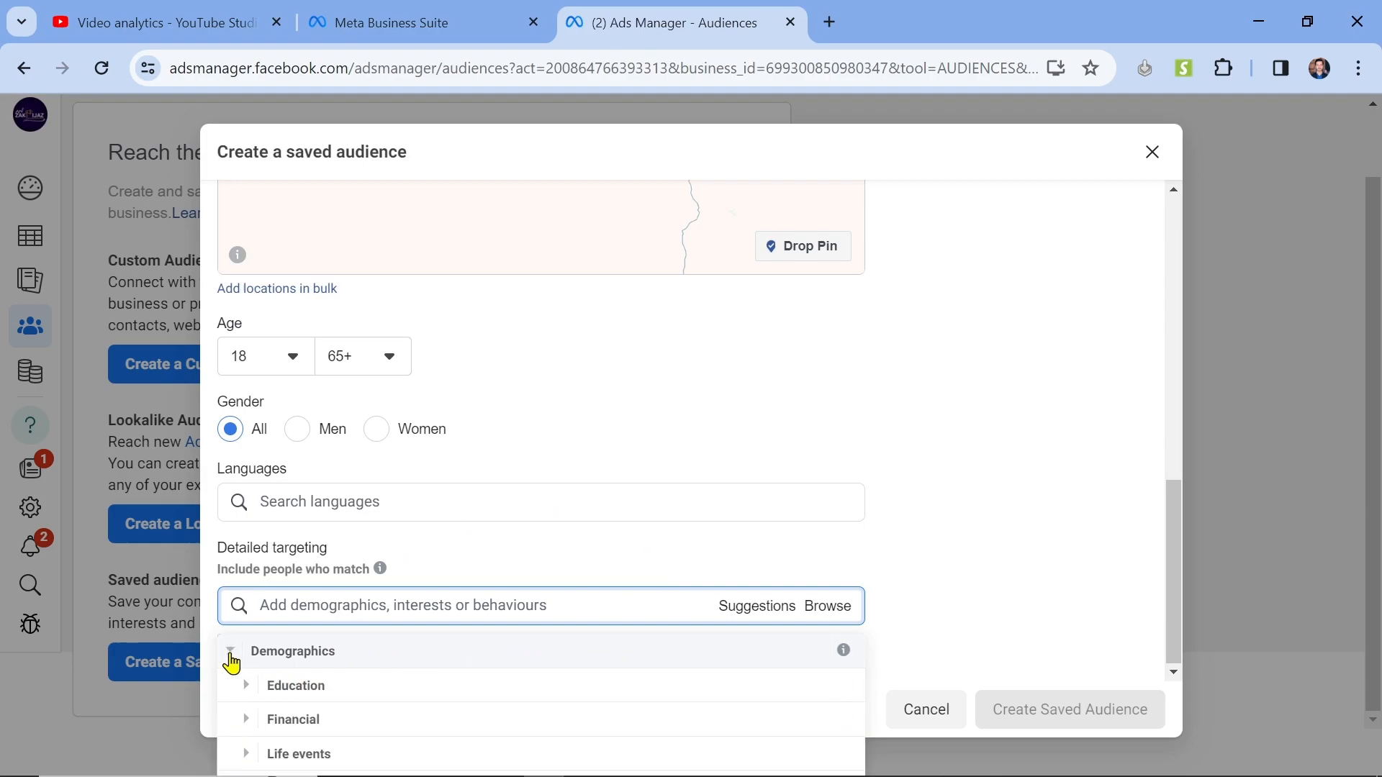
left_click(251, 686)
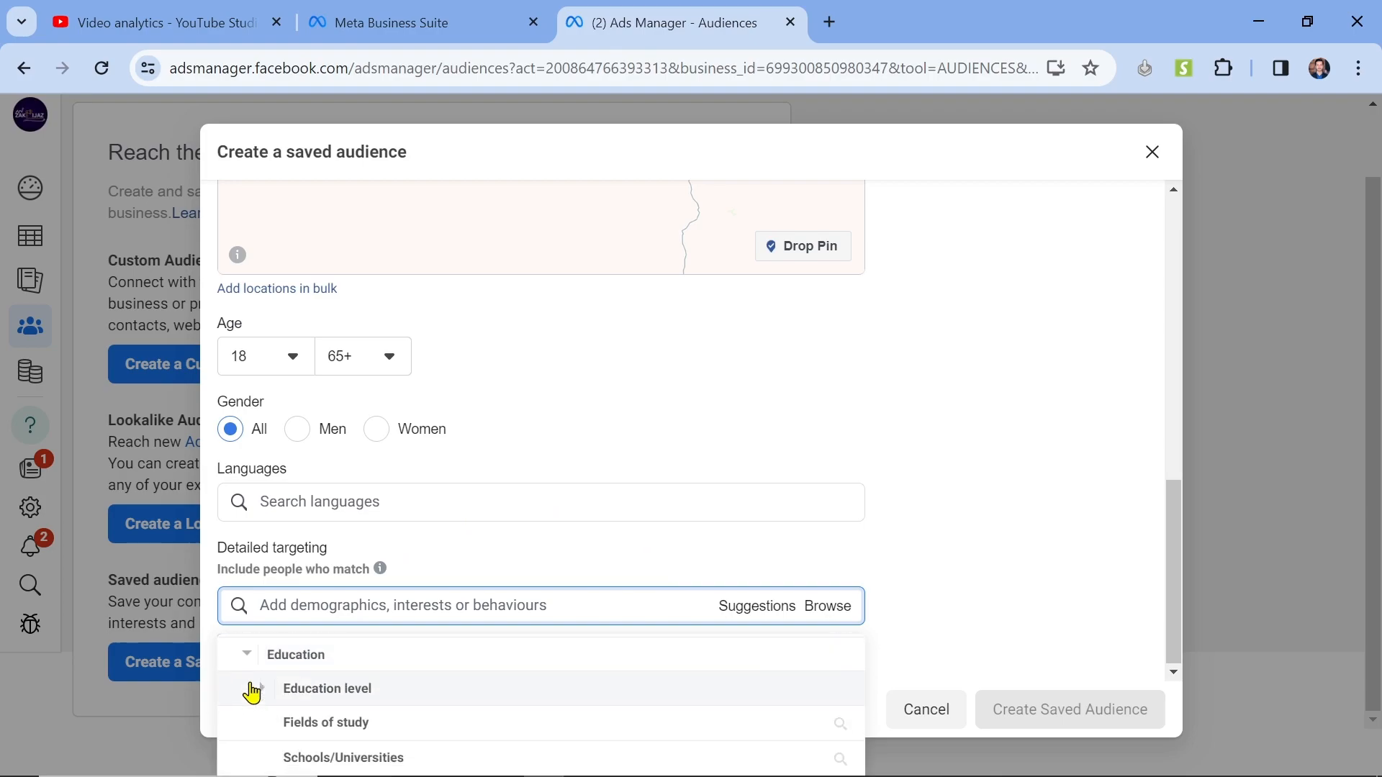
scroll(798, 705, "down", 1)
scroll(797, 705, "up", 1)
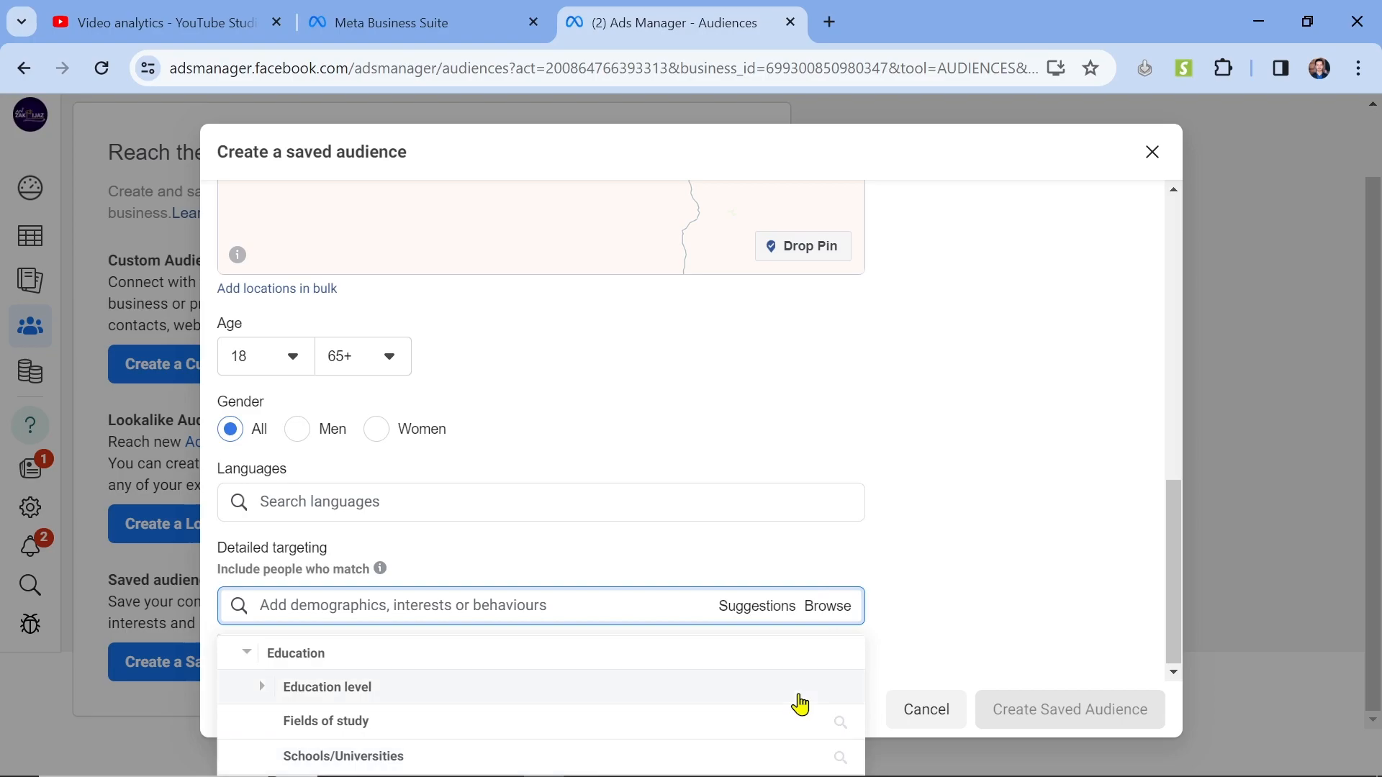
left_click(262, 688)
scroll(720, 668, "down", 2)
scroll(725, 671, "down", 4)
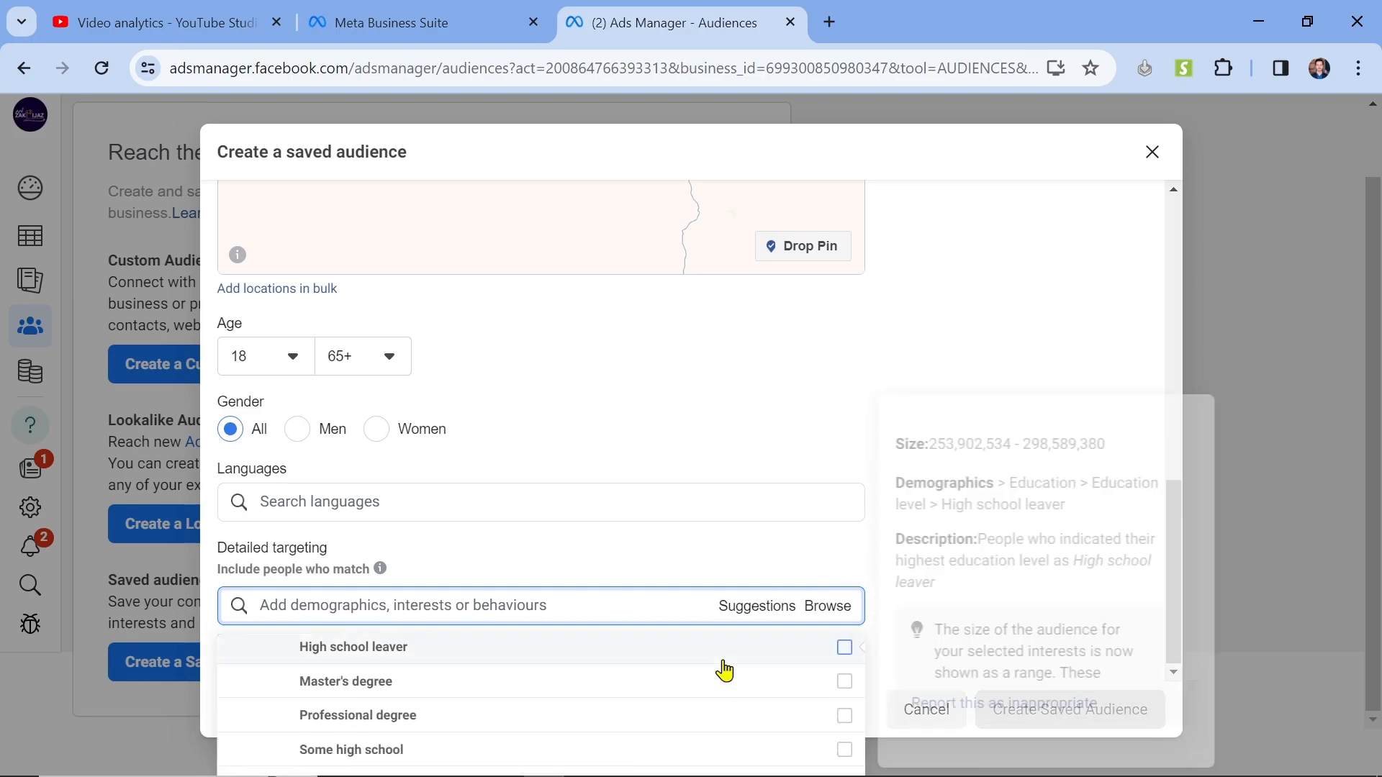
scroll(723, 670, "down", 2)
scroll(723, 670, "up", 4)
left_click(575, 602)
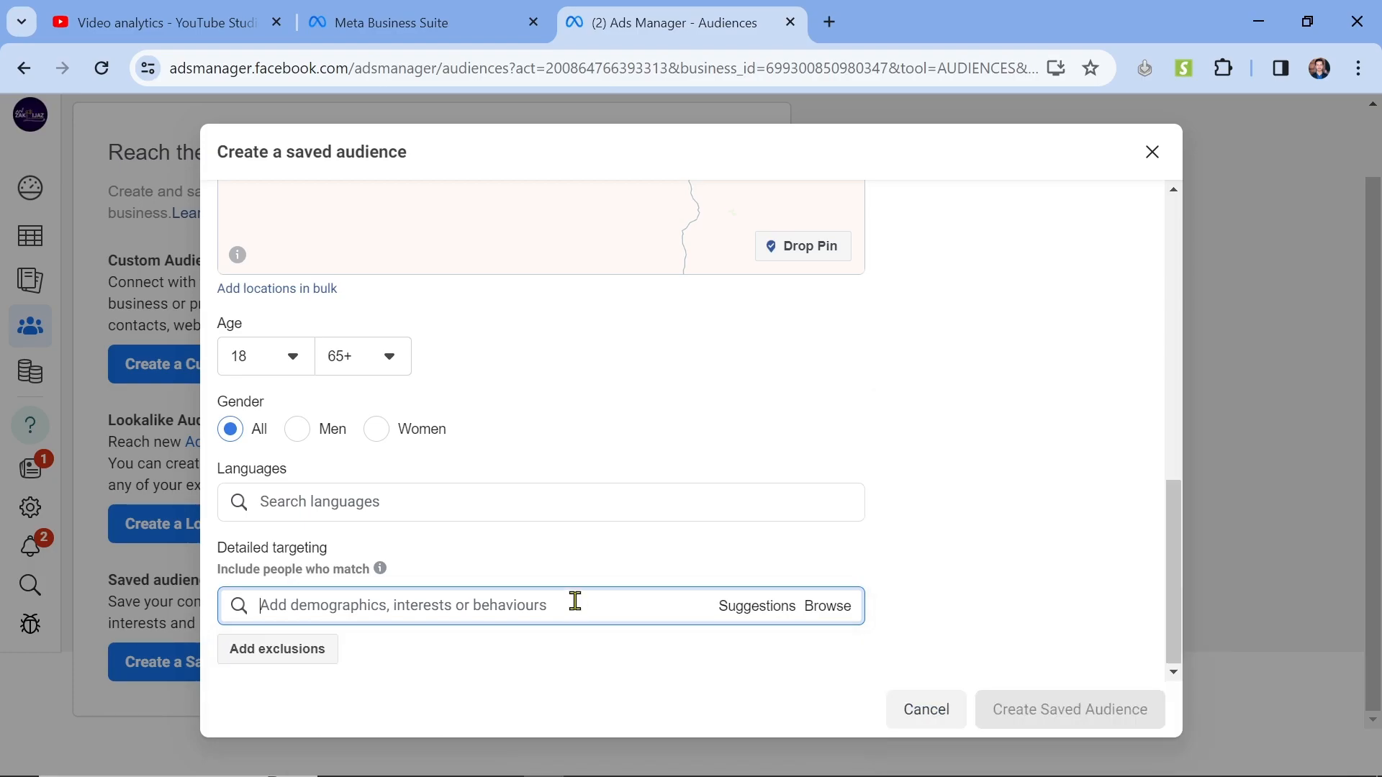
type("batc")
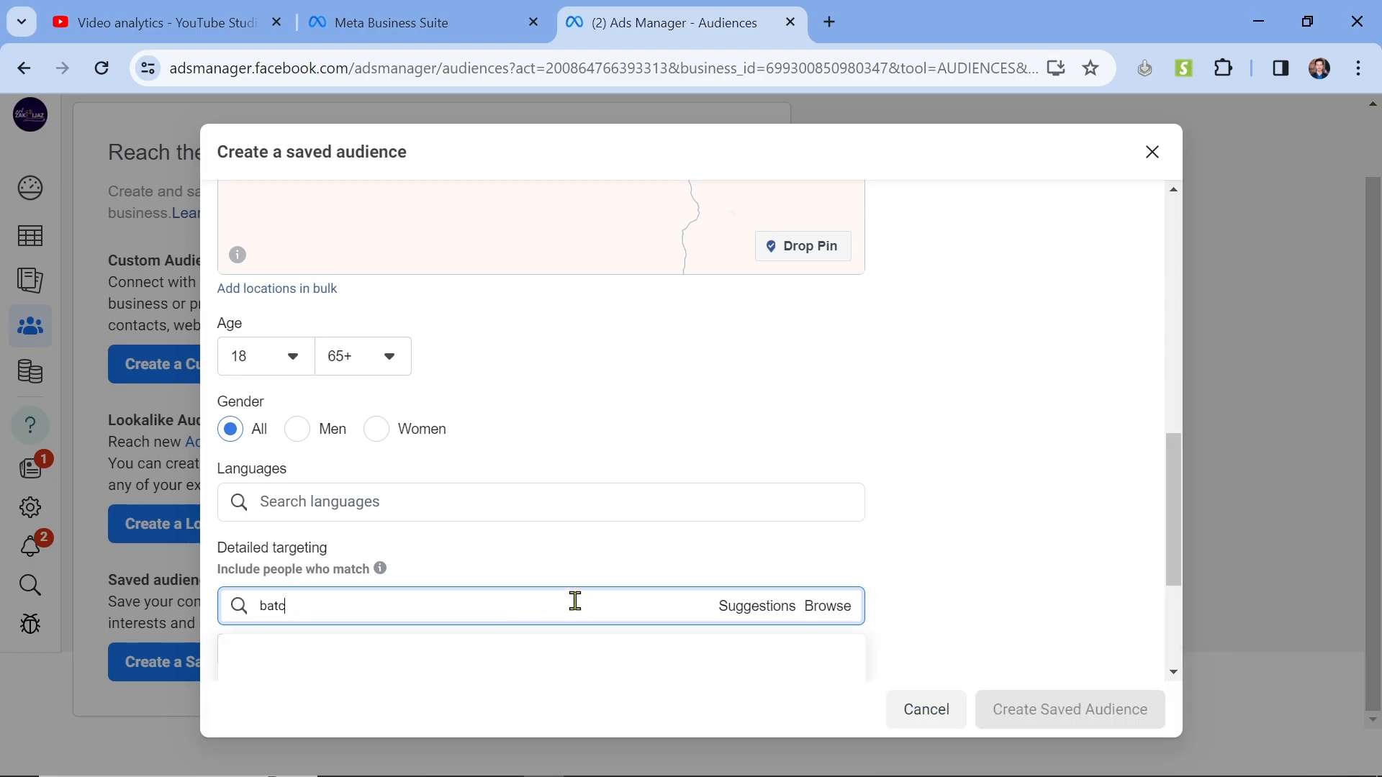
type("hula")
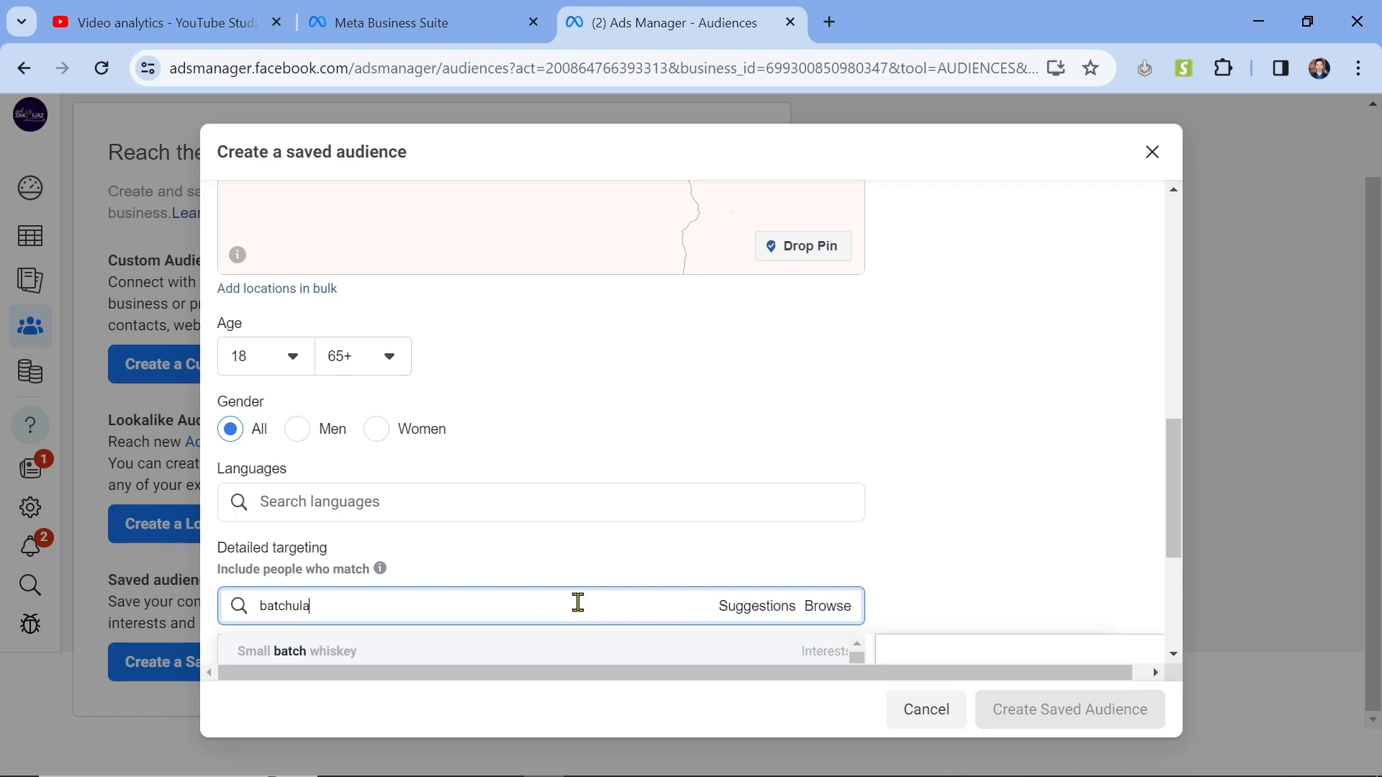
key("BackSpace")
key("BackSpace")
key("BackSpace")
key("BackSpace")
key("BackSpace")
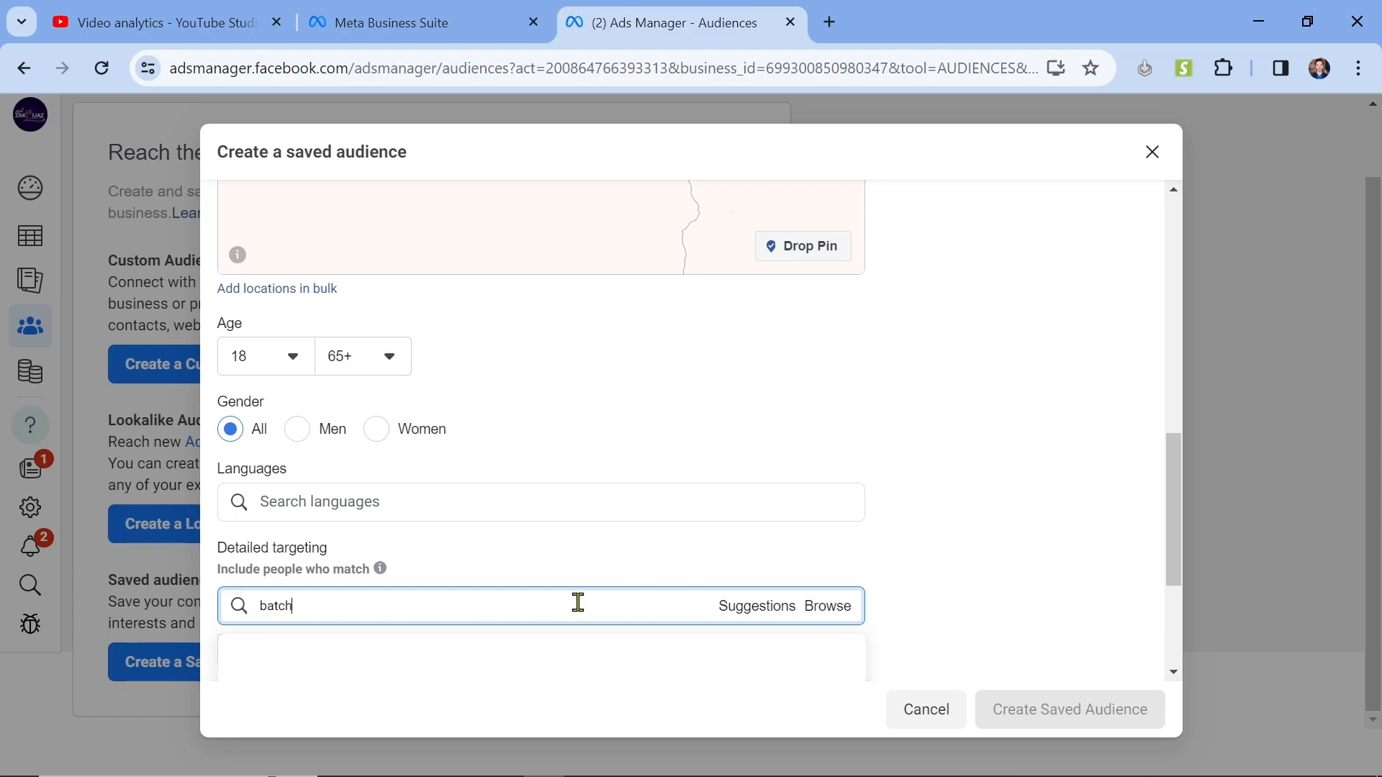
key("BackSpace")
key("BackSpace")
key("BackSpace")
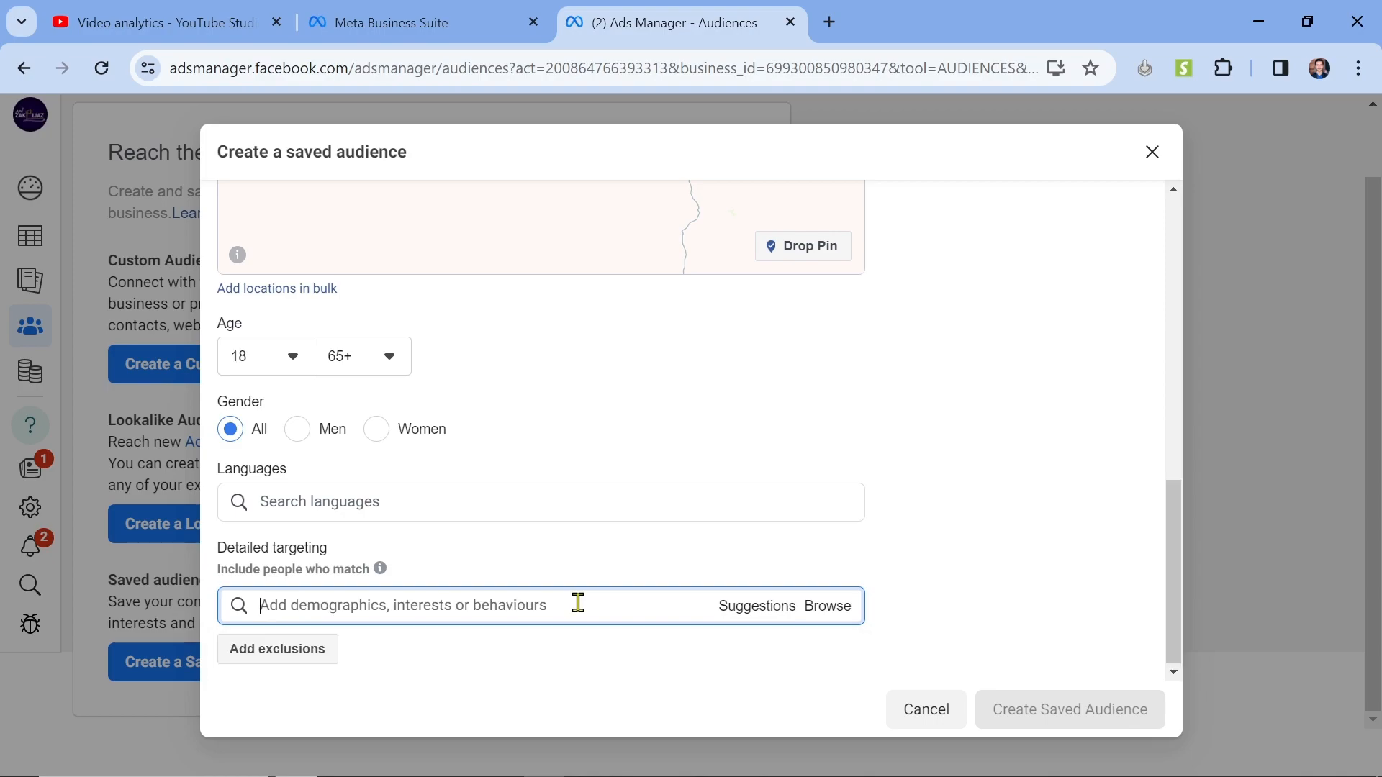
Step: Search detailed targeting for "BS" and look through the matching entries
type("BS")
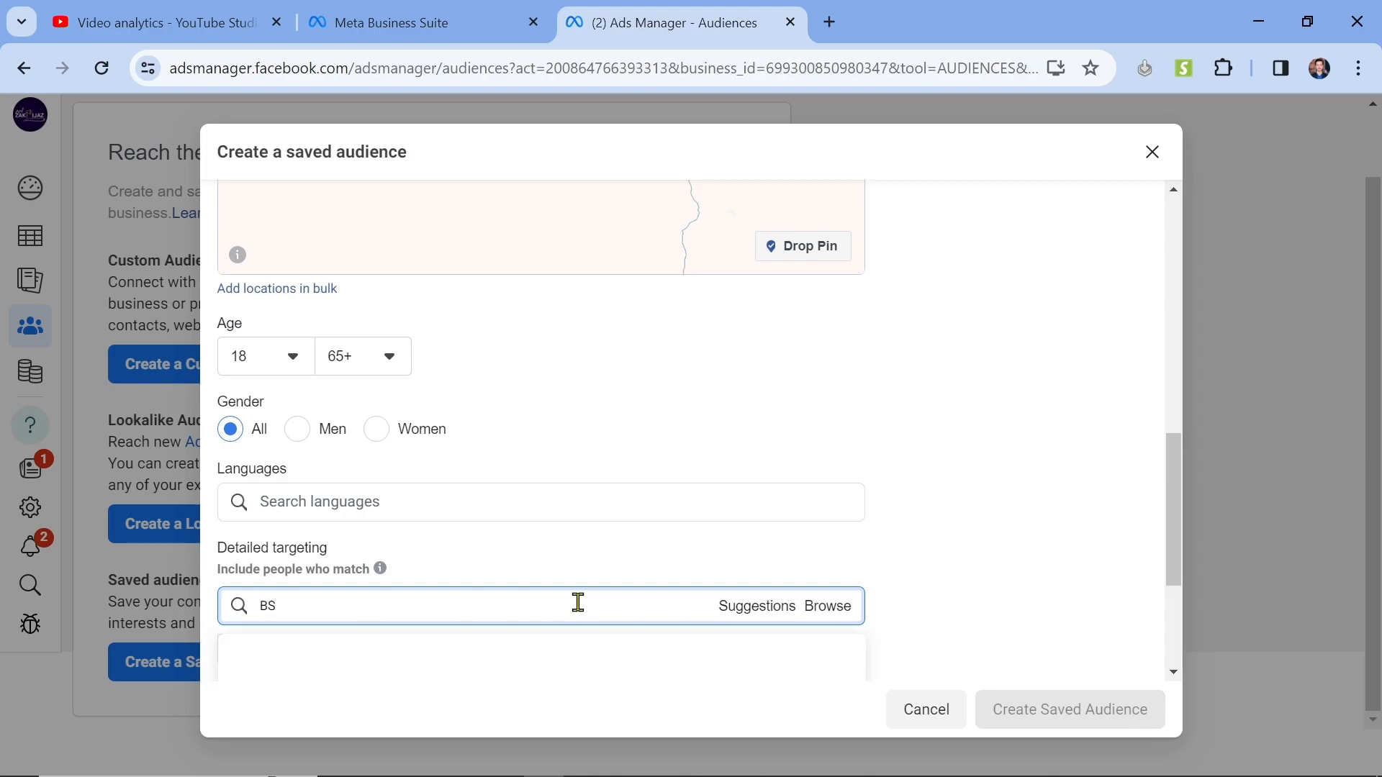
scroll(858, 501, "down", 3)
scroll(858, 502, "down", 2)
scroll(596, 540, "down", 1)
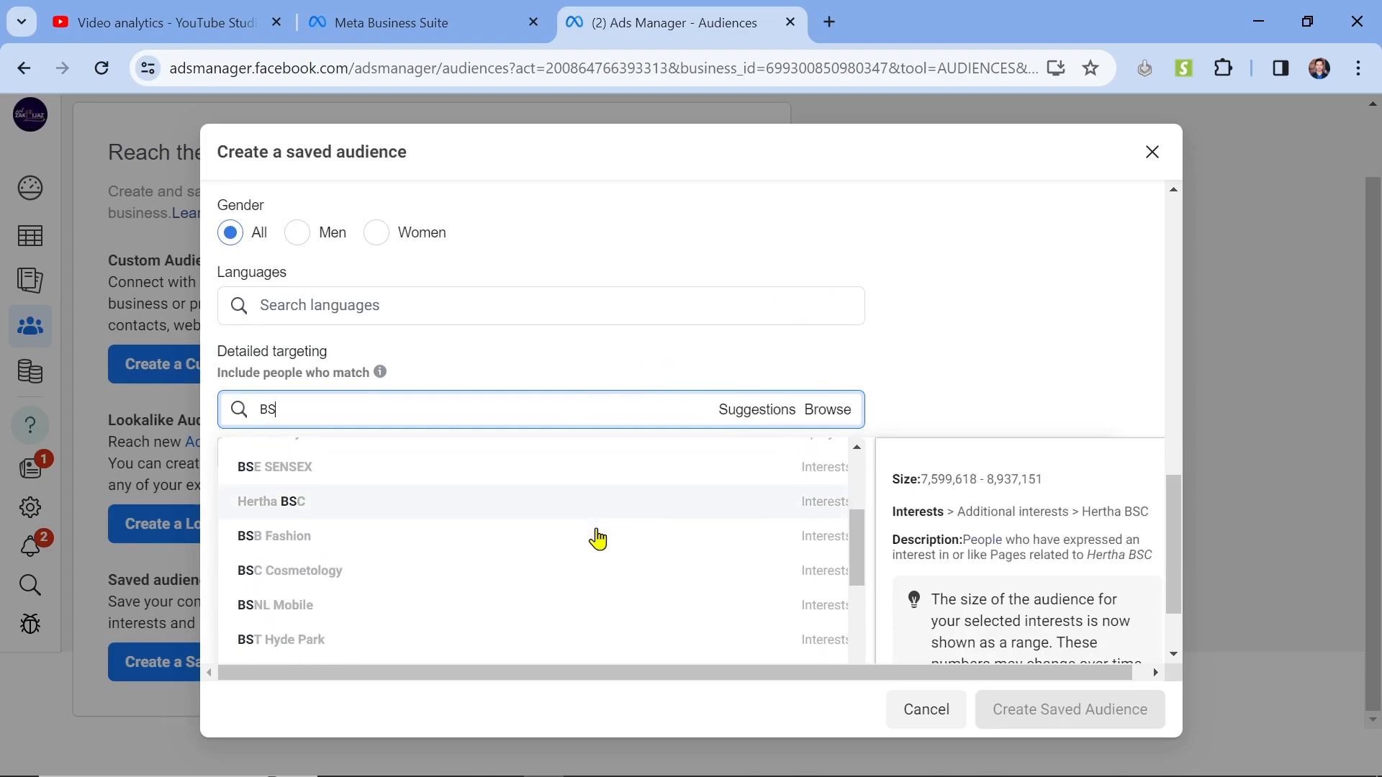
scroll(596, 540, "down", 5)
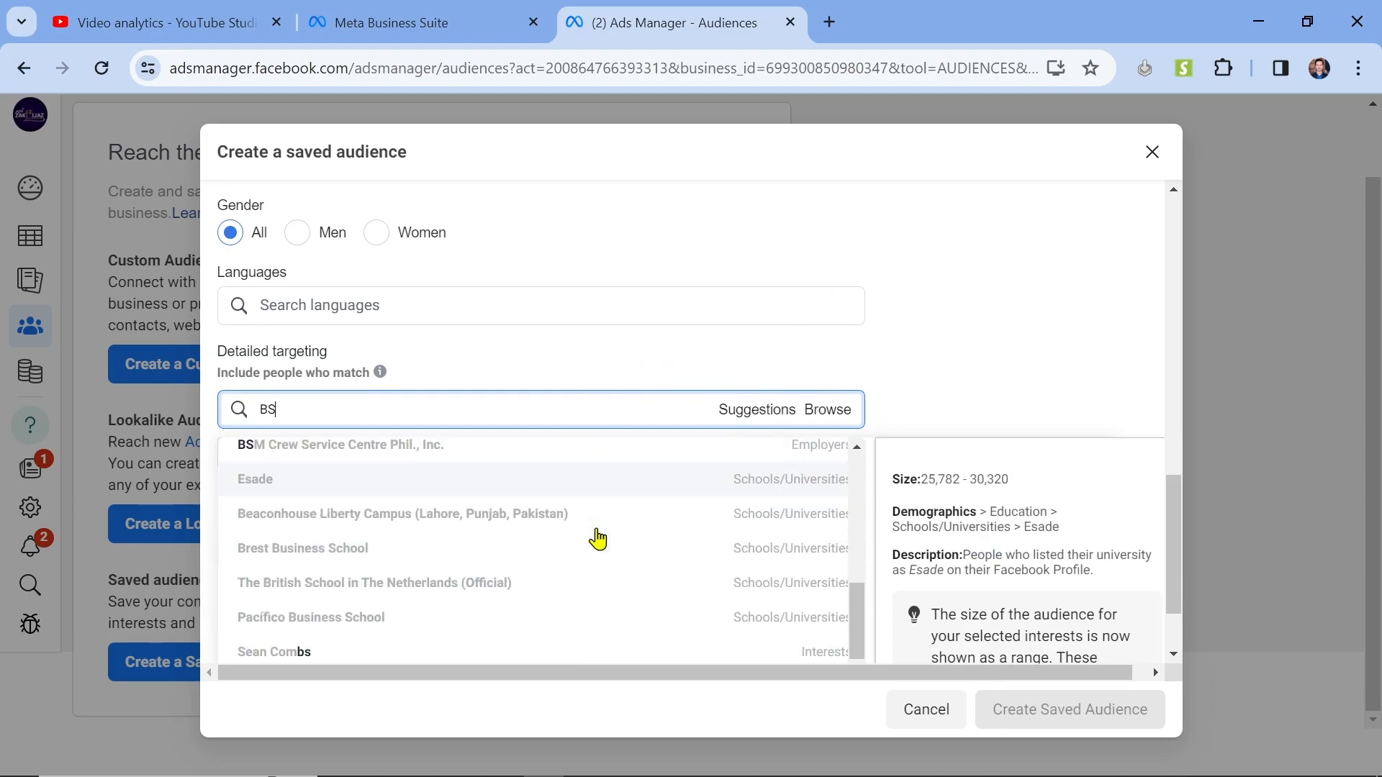
Step: Look up the correct spelling of "bachelor" in a new browser tab's search suggestions and copy the word
left_click(826, 13)
type("ba")
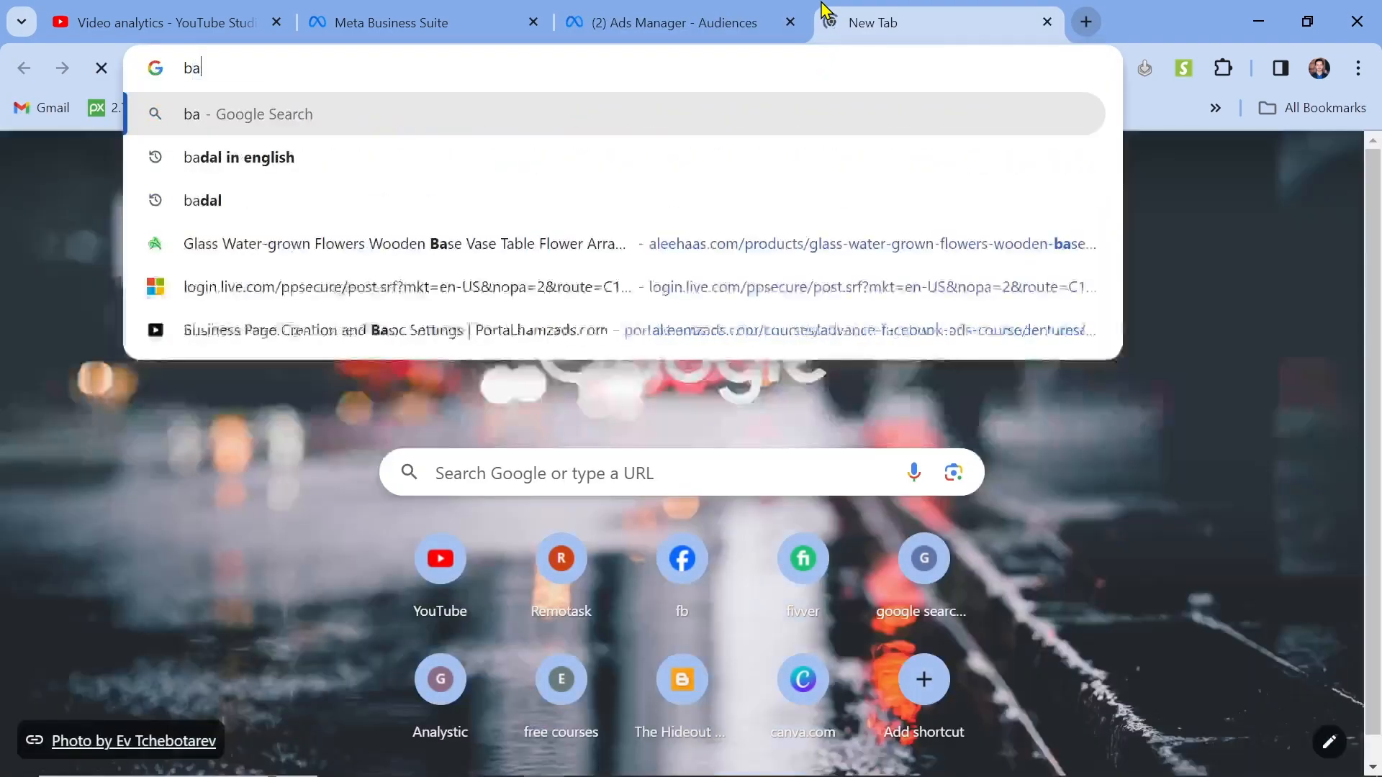
type("tchular")
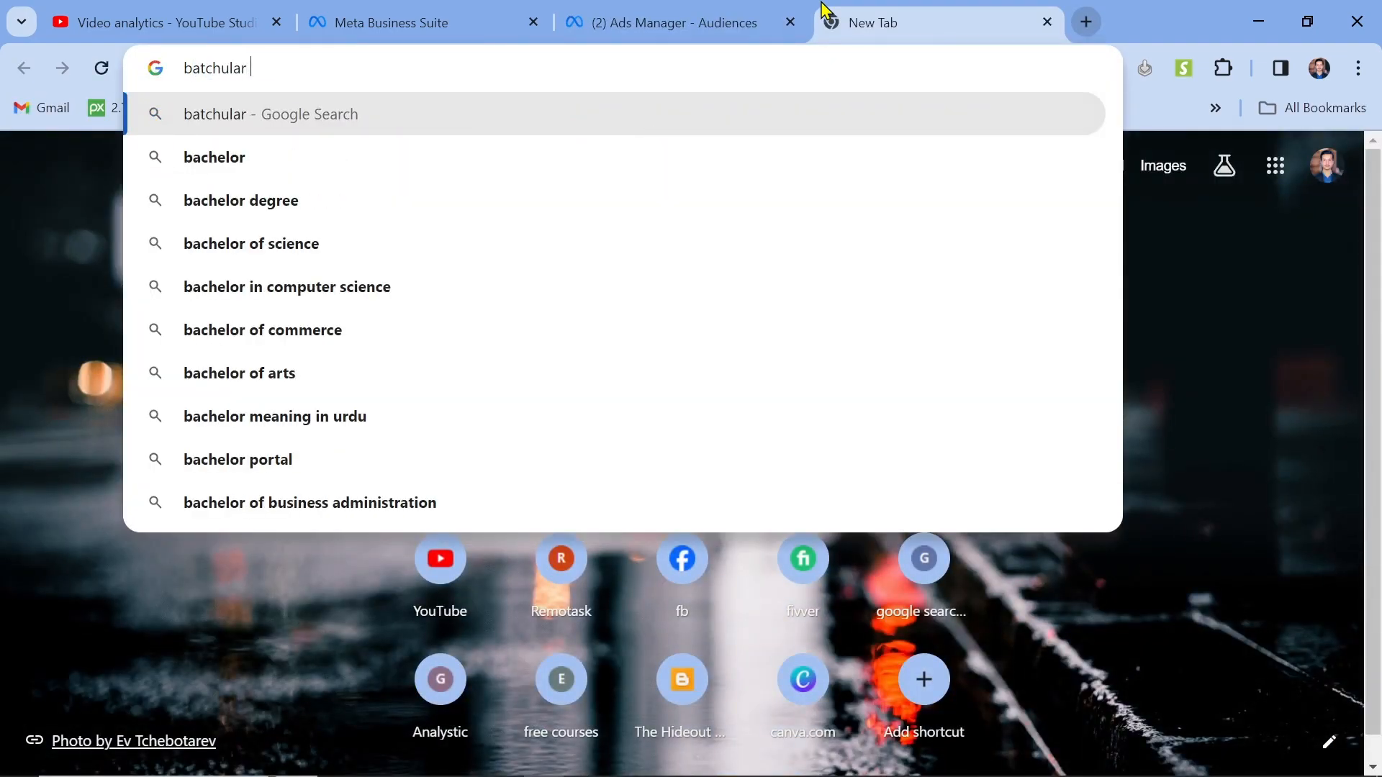
key("Down")
key("BackSpace")
key("BackSpace")
key("BackSpace")
key("BackSpace")
key("BackSpace")
key("BackSpace")
key("BackSpace")
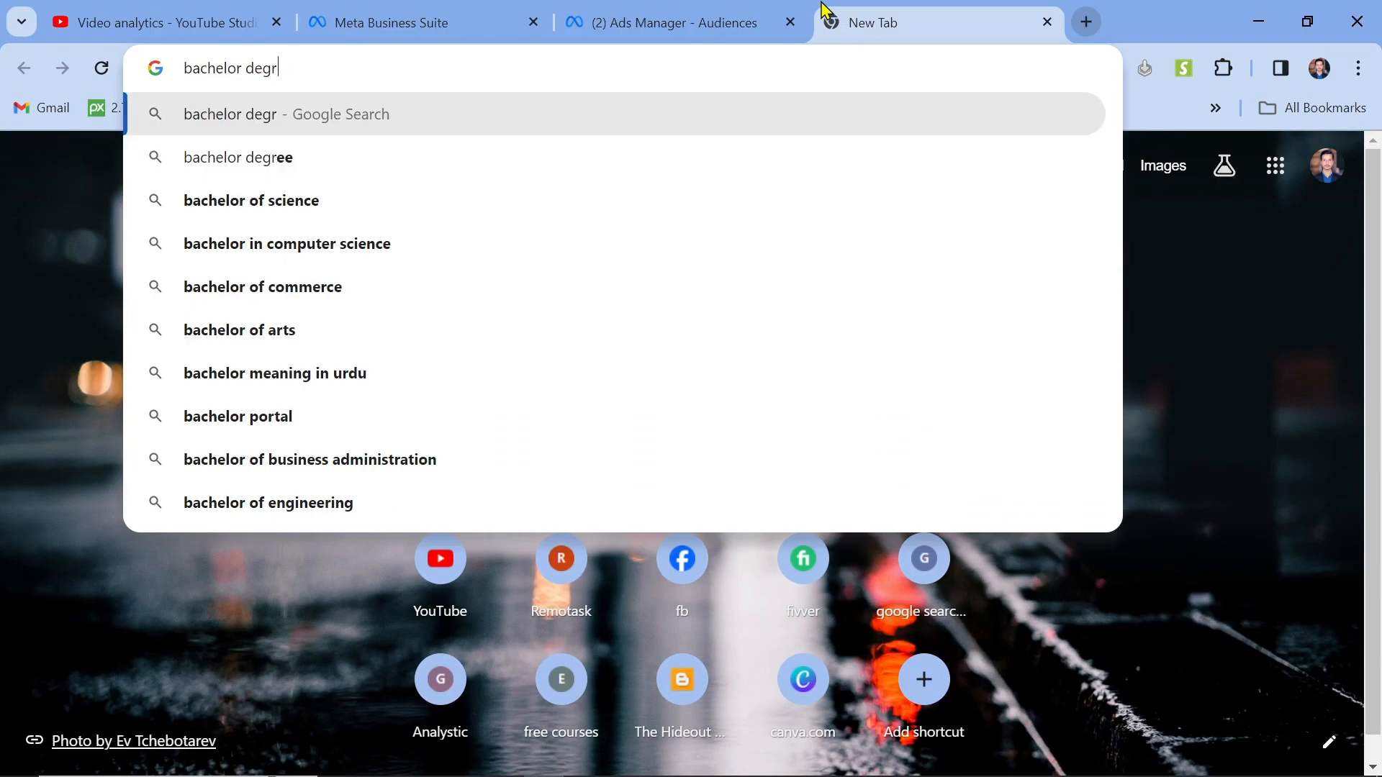
key("ctrl+a")
key("ctrl+c")
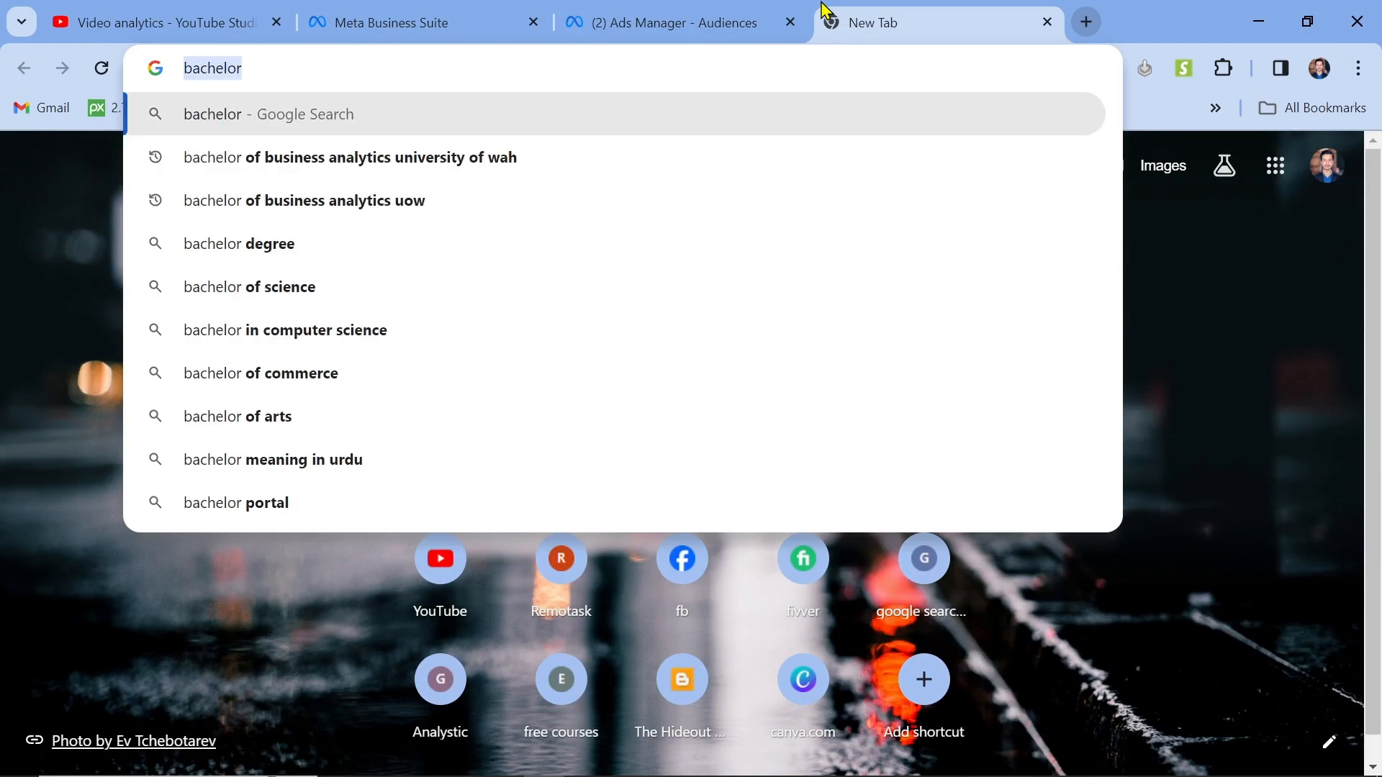
Step: Back in Ads Manager, search detailed targeting for "bachelor", add the Bachelor of Science employer entry, and remove it again
left_click(796, 13)
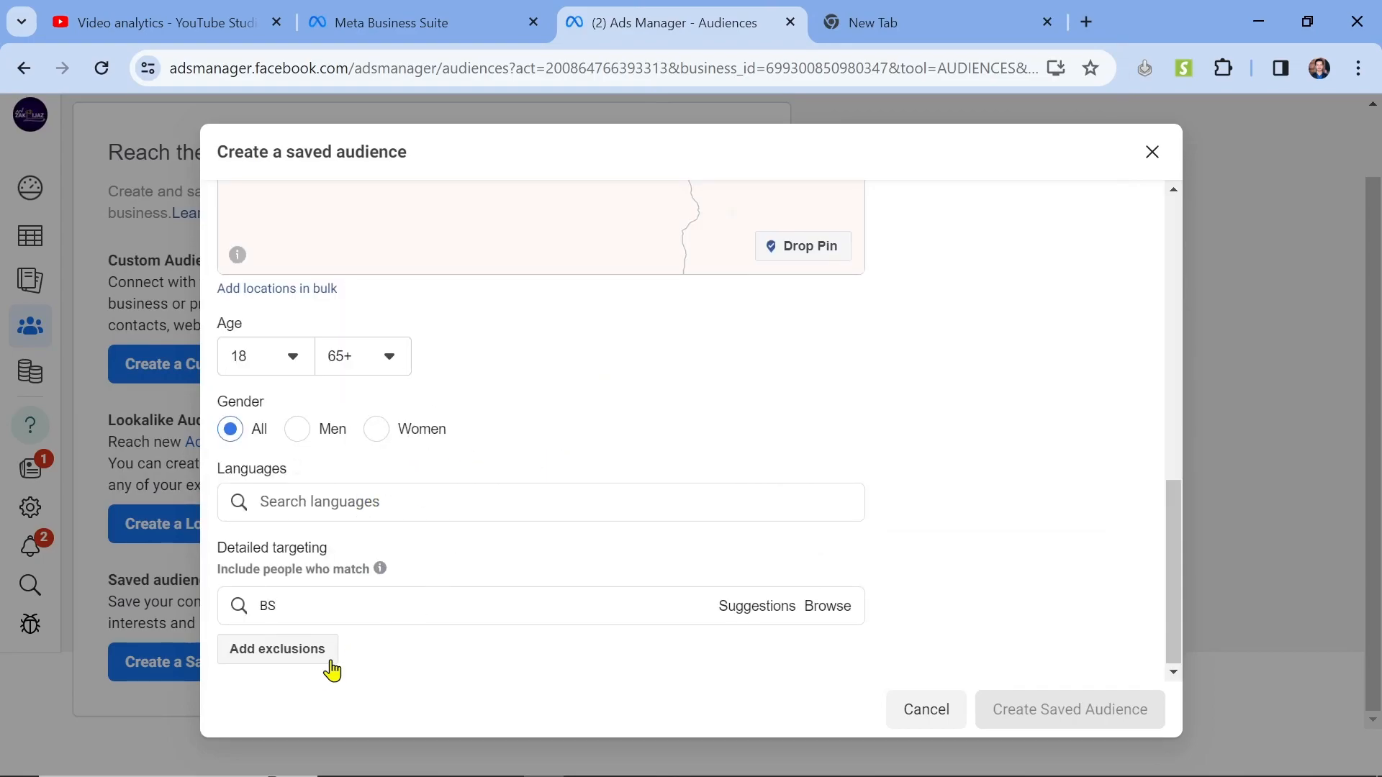
double_click(346, 606)
key("ctrl+v")
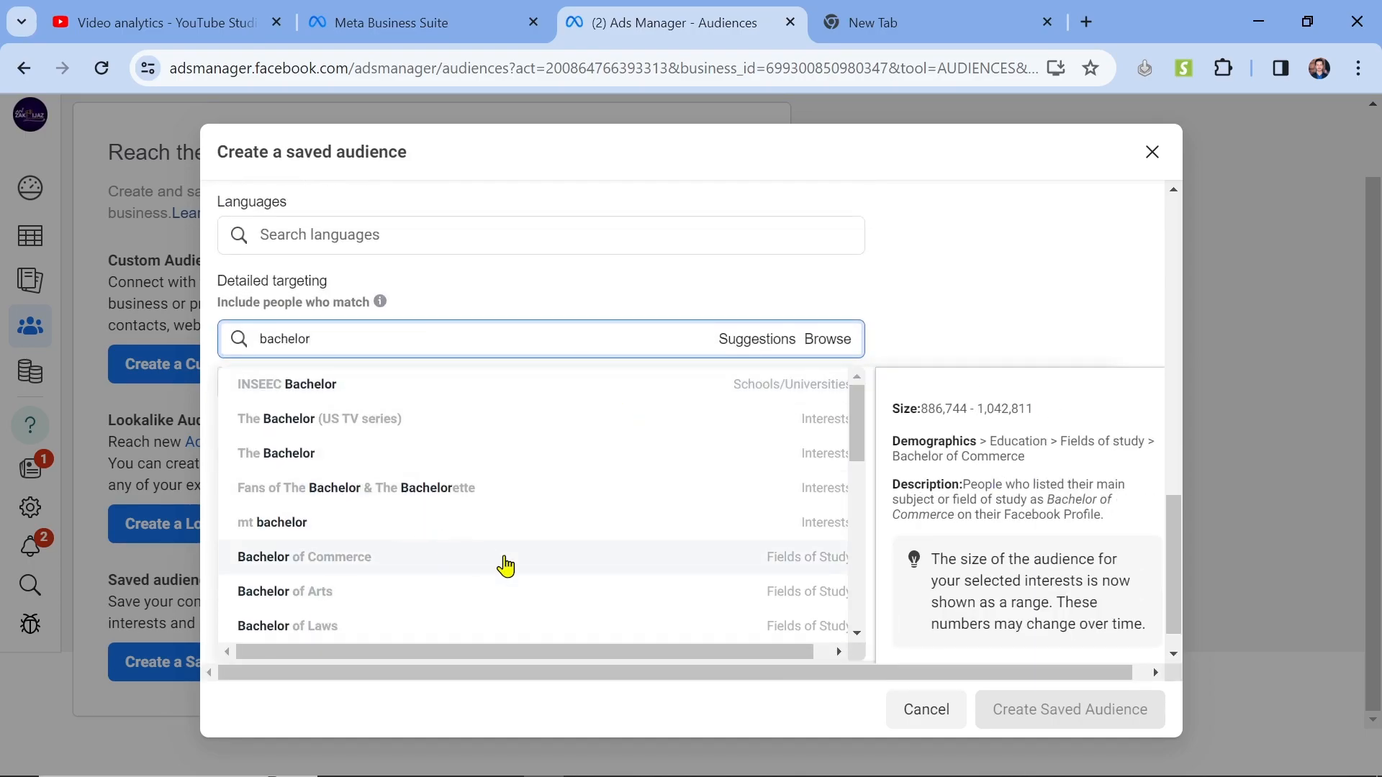
scroll(426, 561, "down", 3)
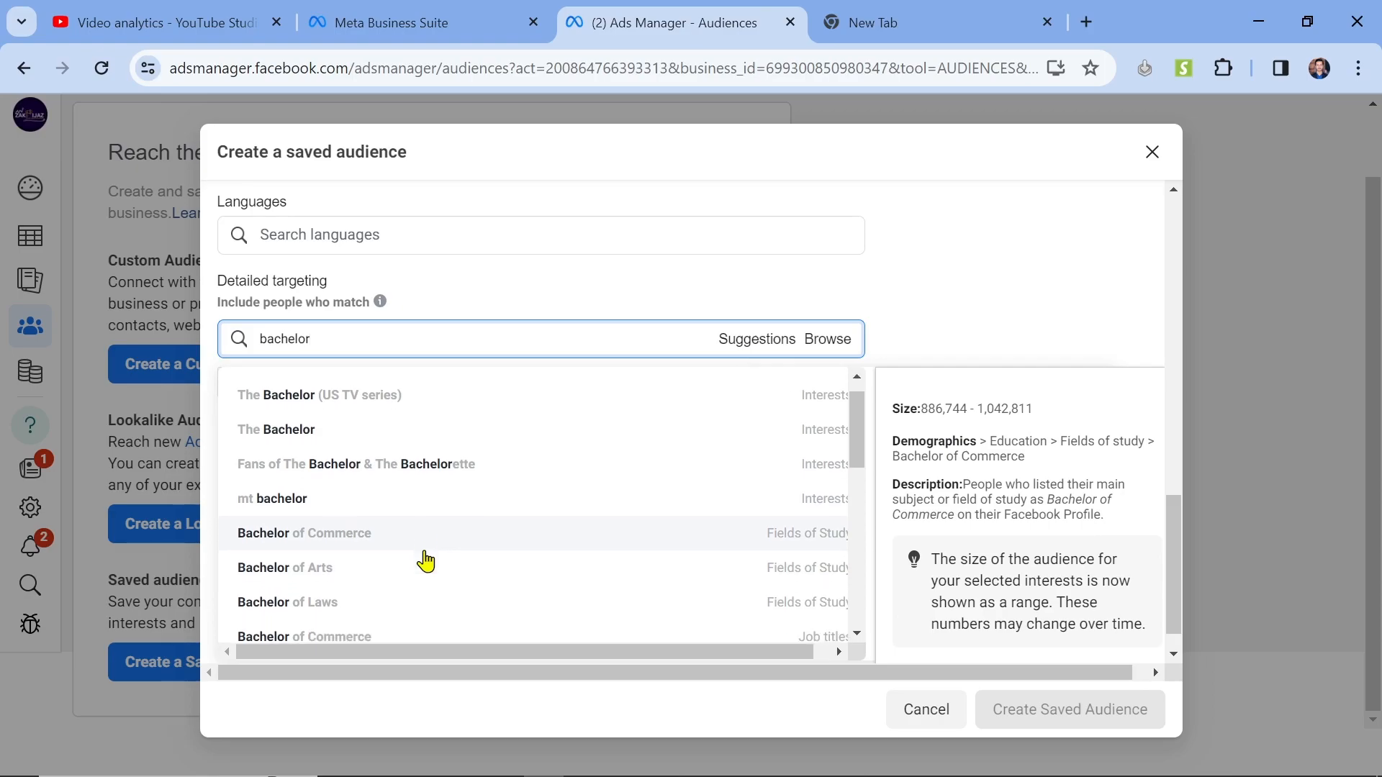
scroll(425, 561, "down", 3)
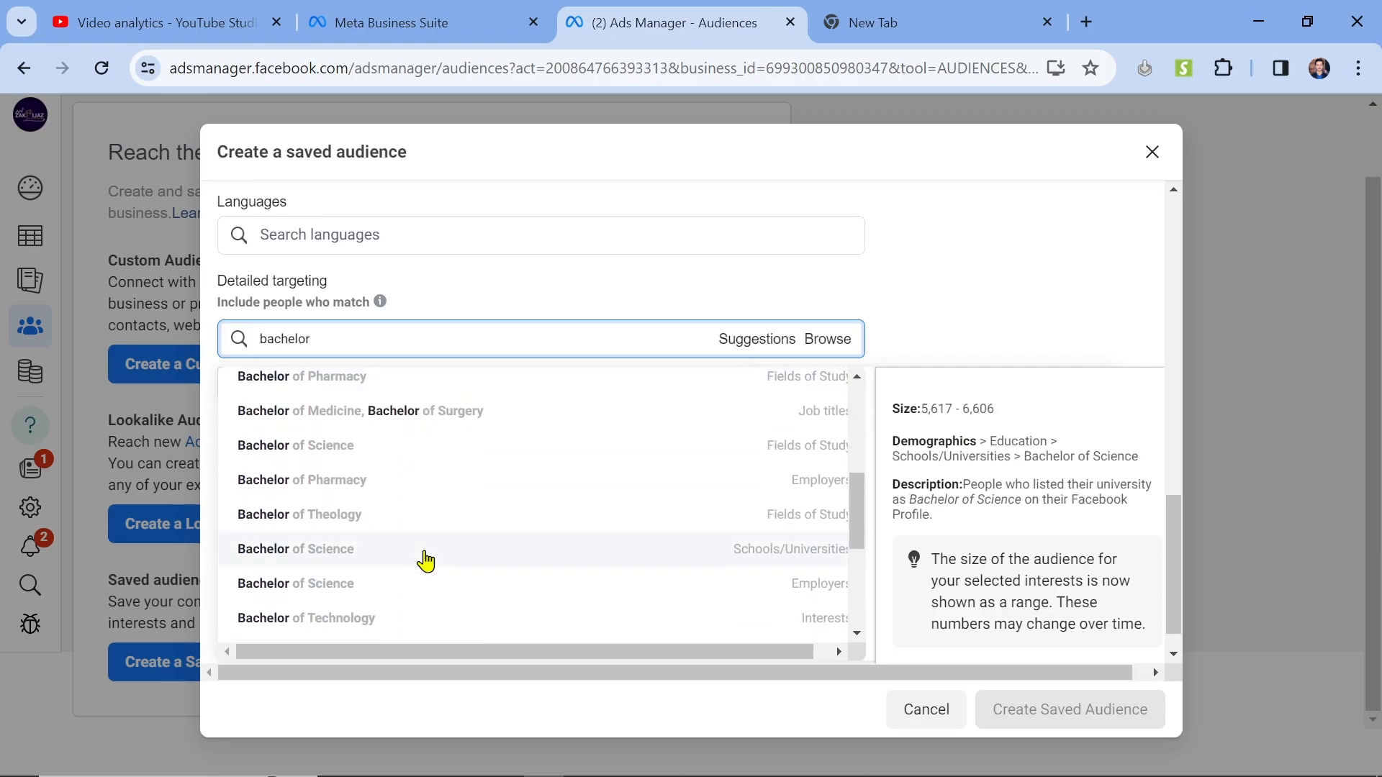
scroll(426, 561, "down", 2)
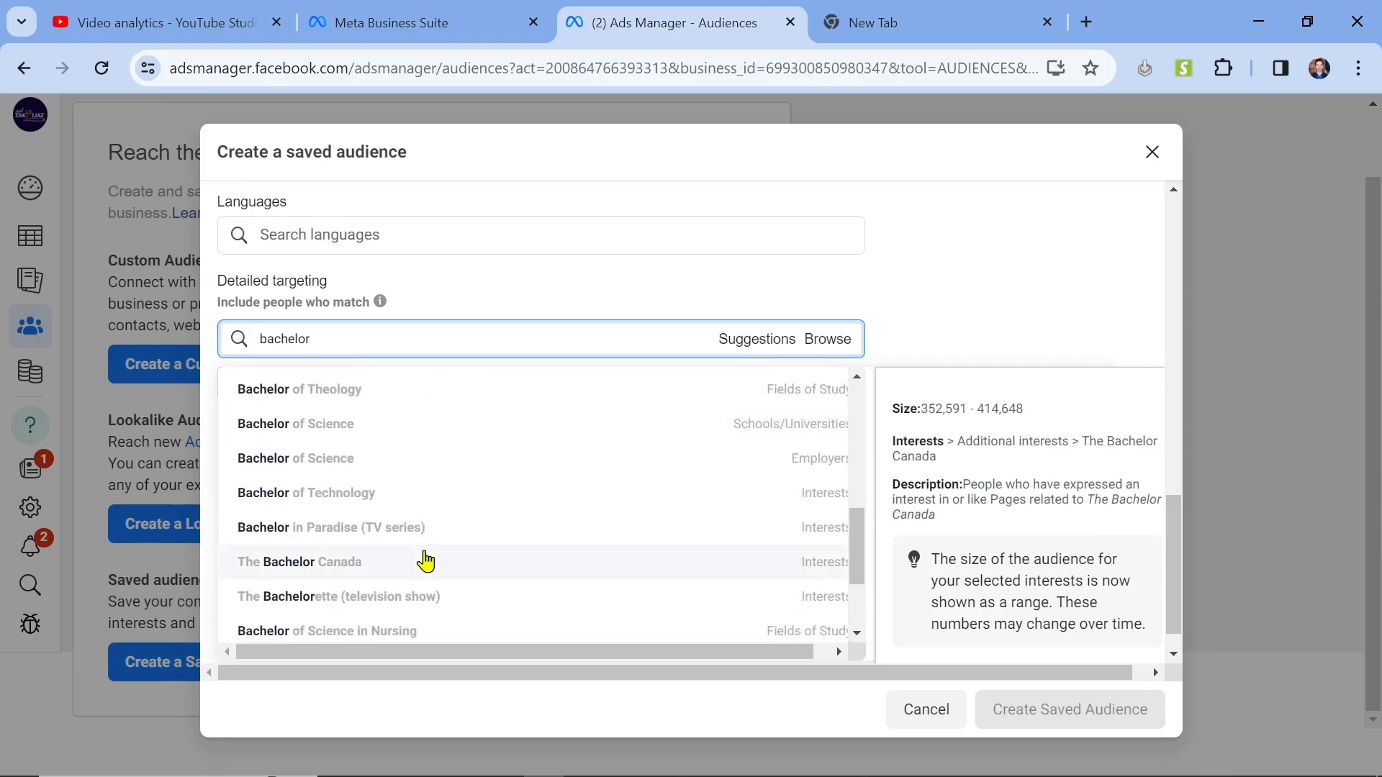
left_click(386, 461)
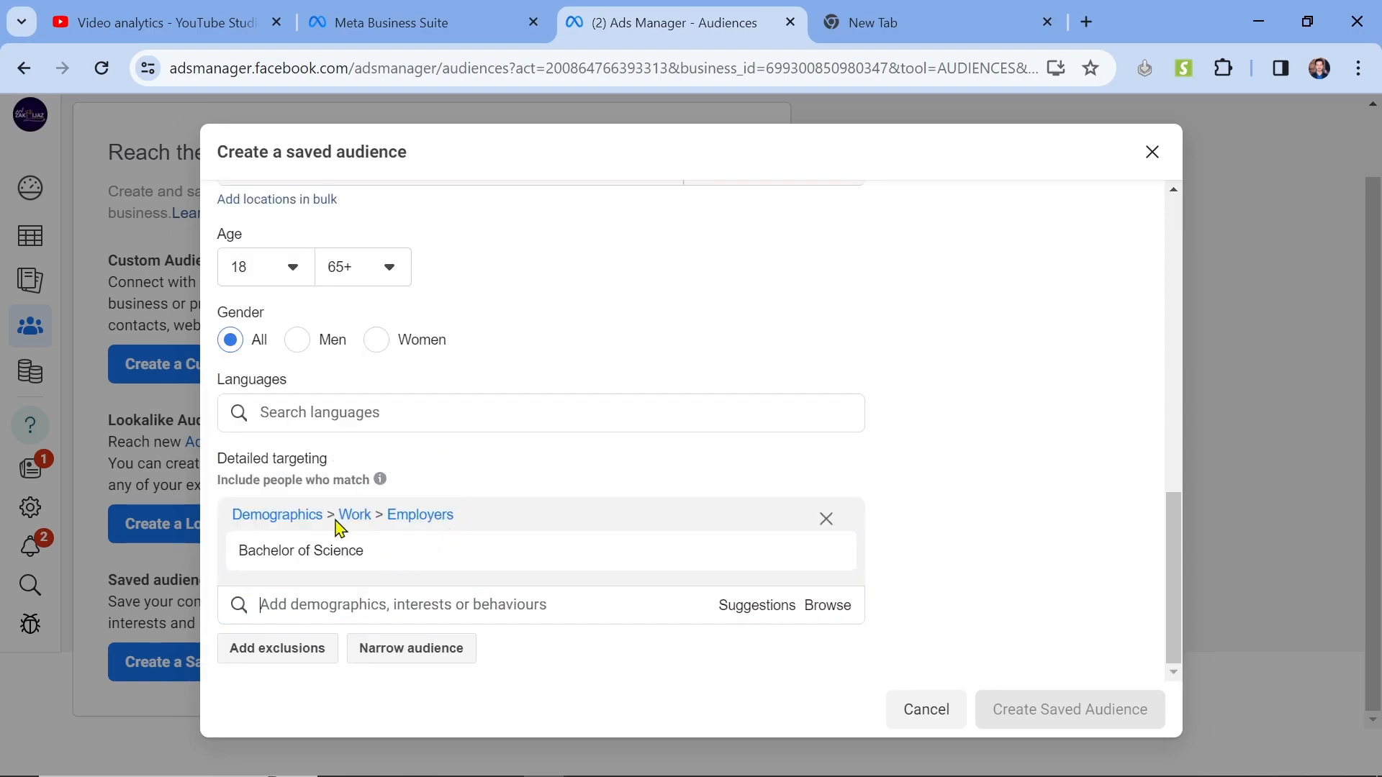
scroll(833, 545, "down", 2)
left_click(826, 519)
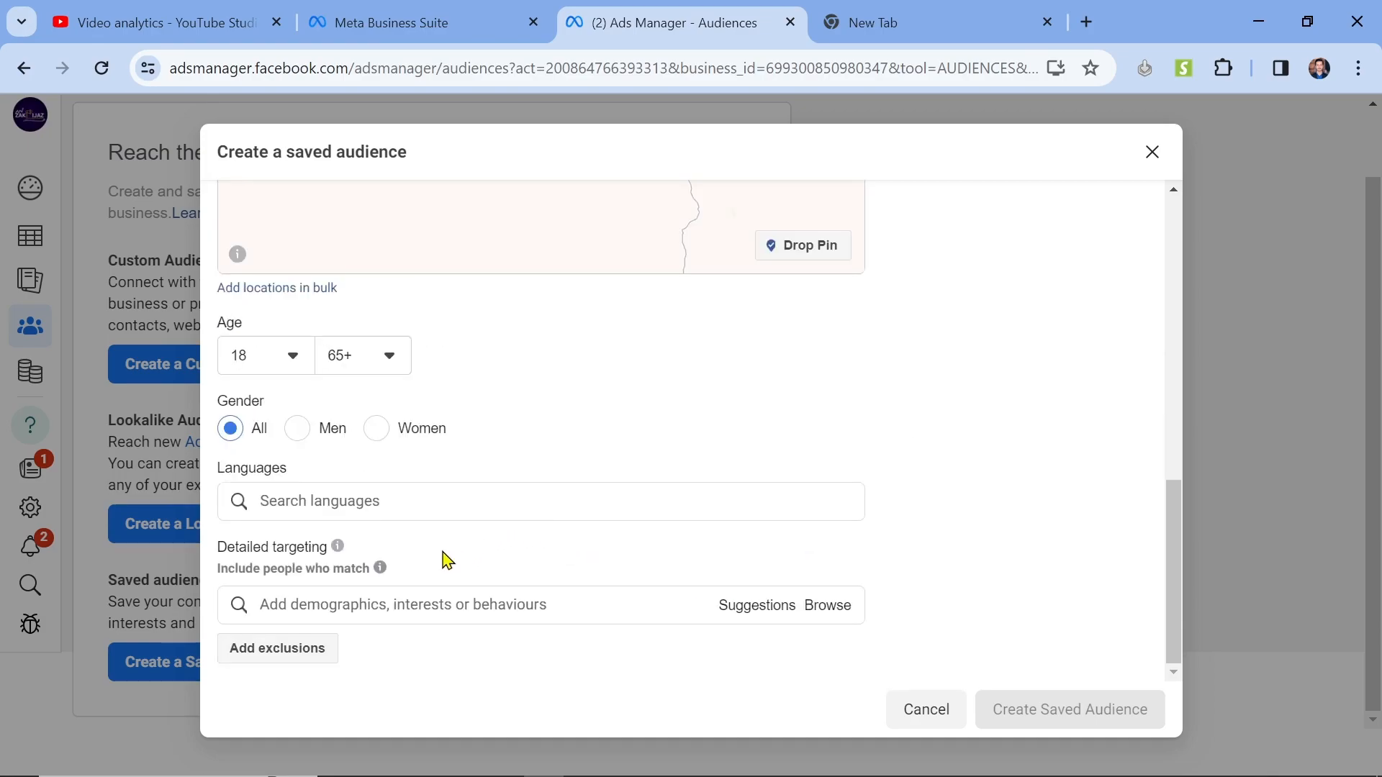
Step: Search detailed targeting for "bachelor" and add Bachelor of Science as a field of study
left_click(443, 603)
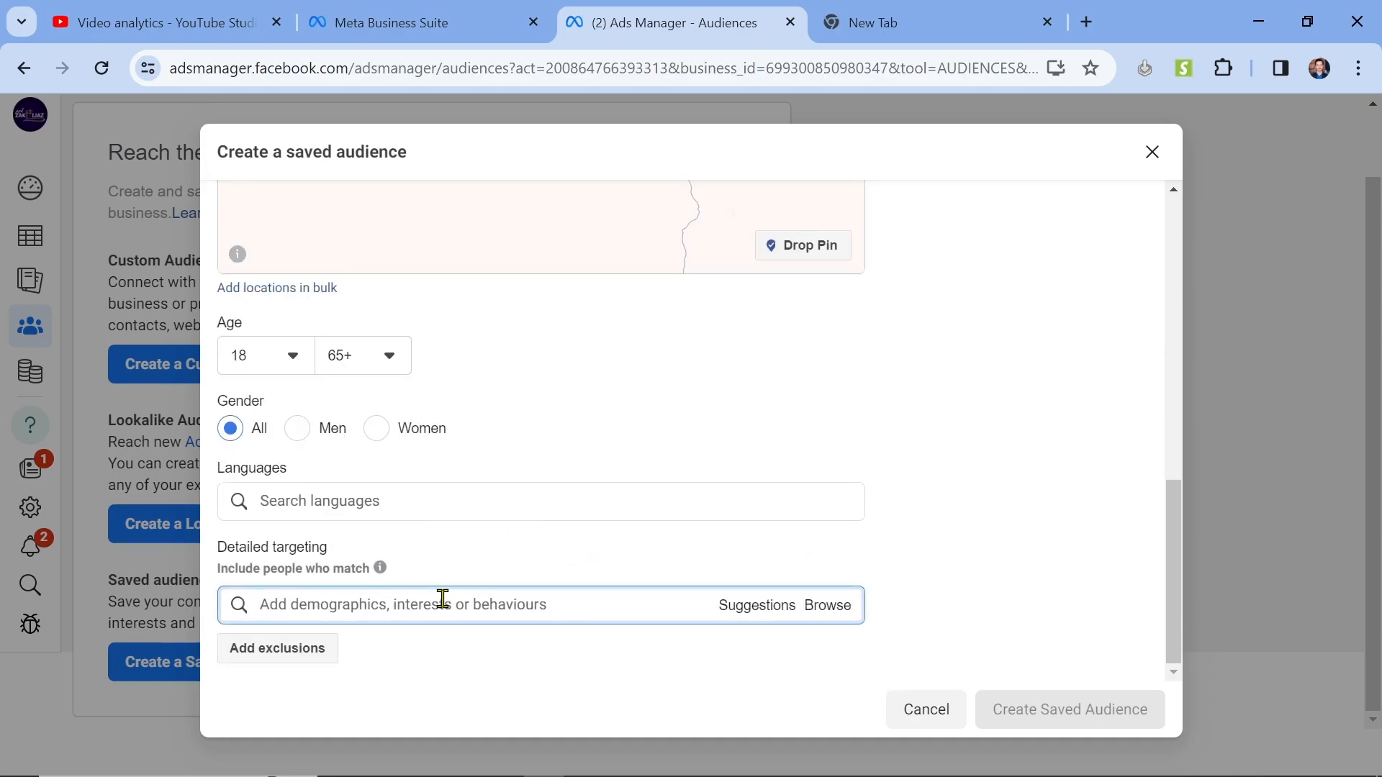
type("bachelor")
scroll(960, 494, "down", 2)
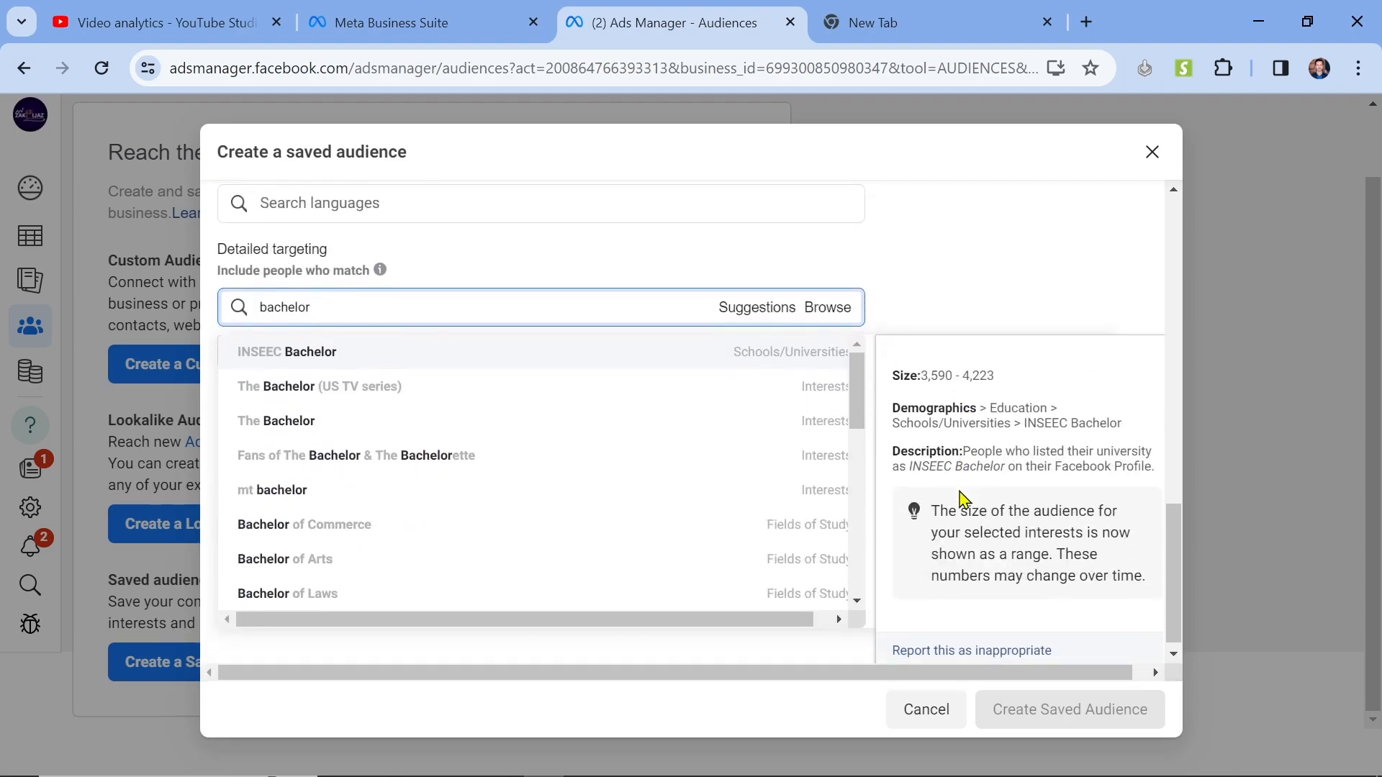
scroll(778, 535, "down", 1)
scroll(777, 544, "down", 1)
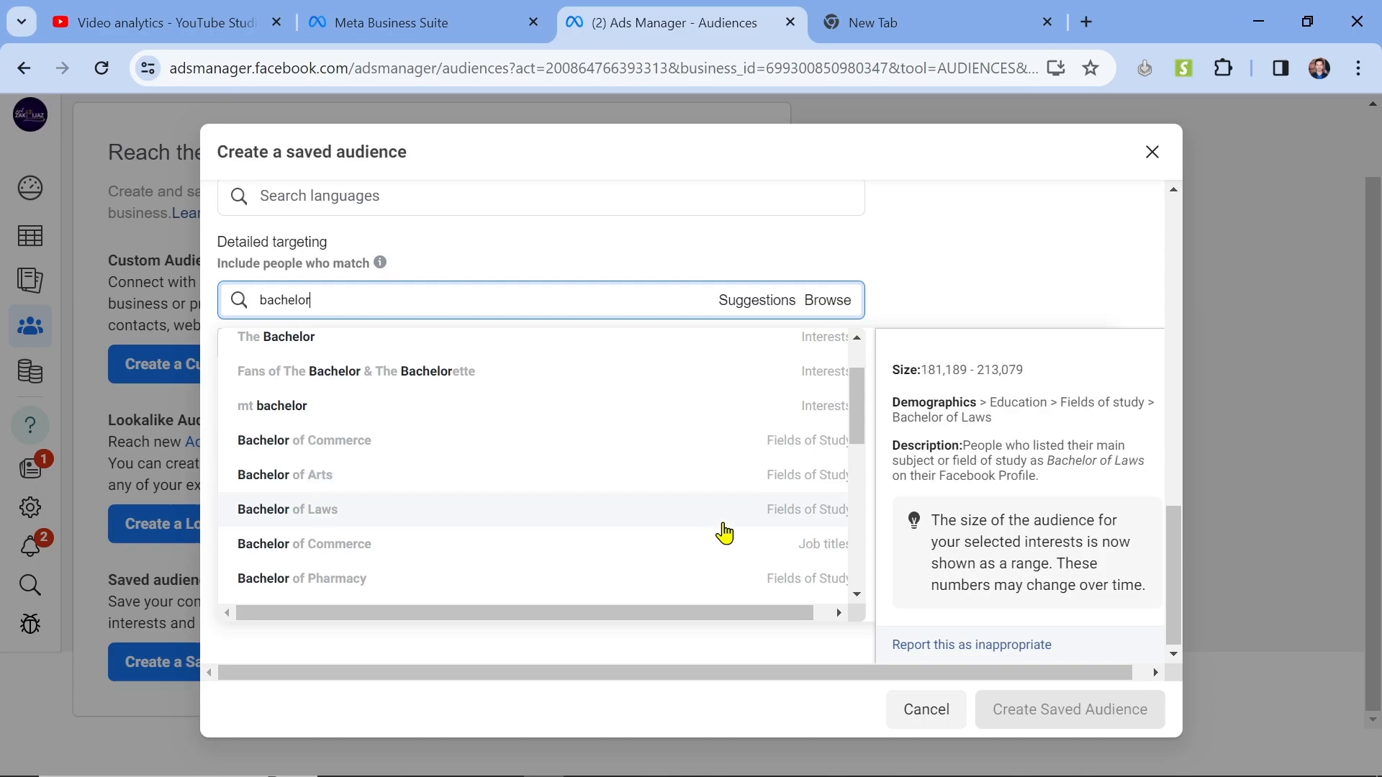
scroll(753, 551, "down", 3)
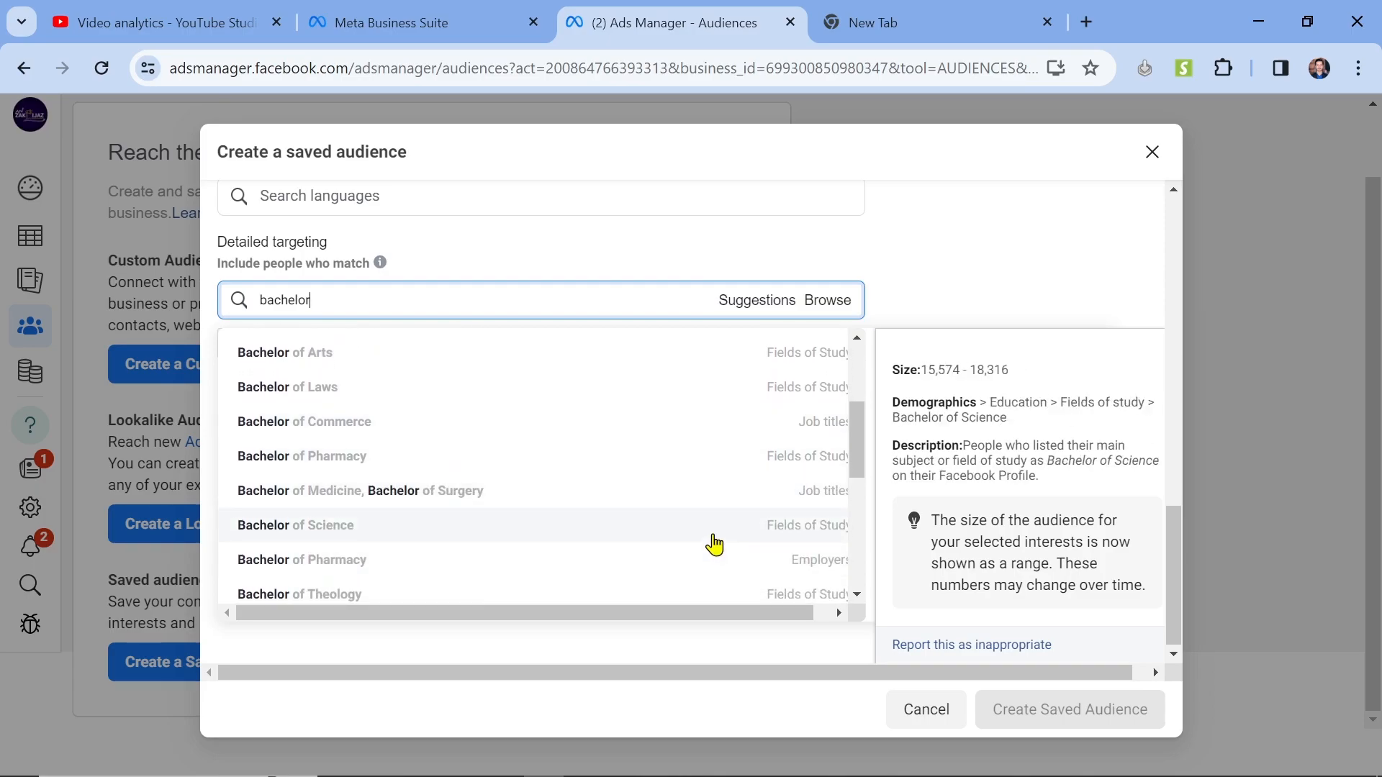
left_click(715, 539)
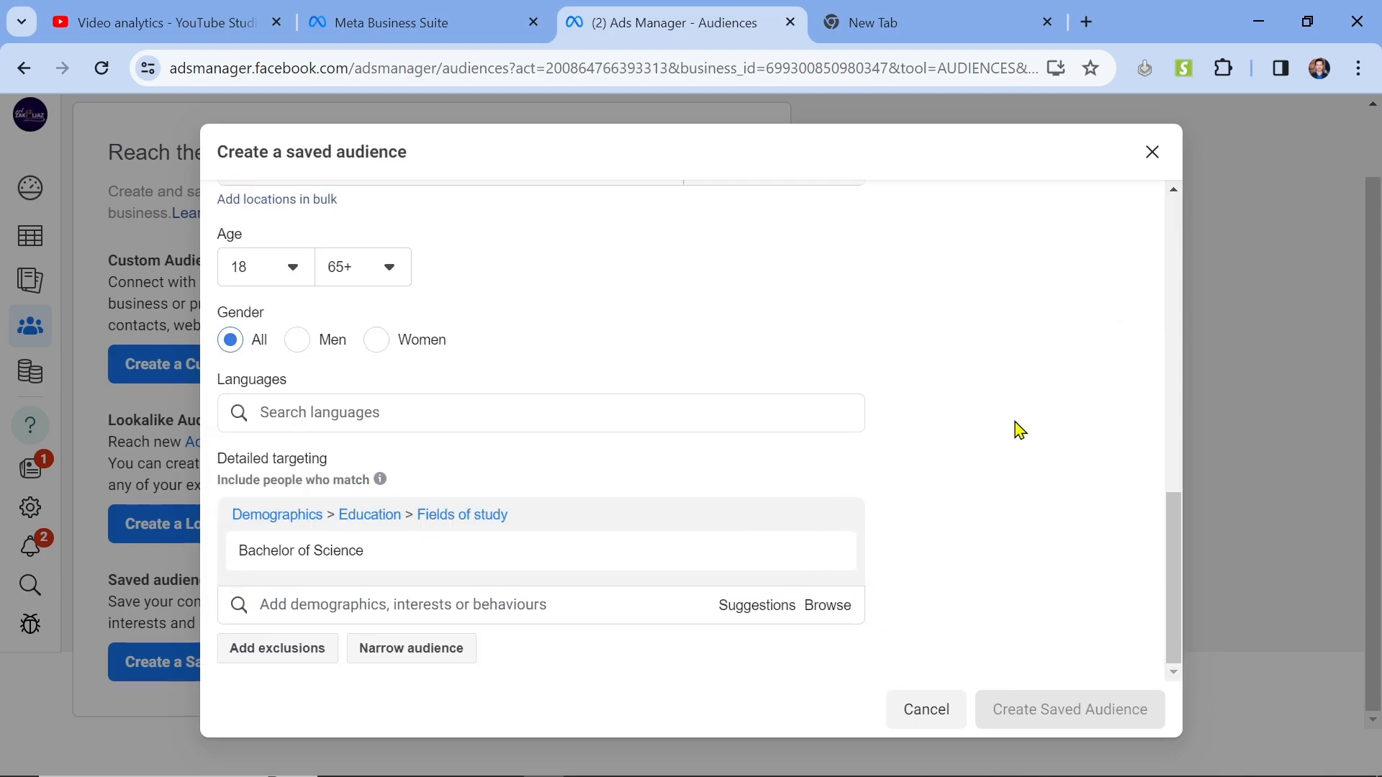
Step: Look through the suggested detailed targeting entries related to Bachelor of Science, and close the list without adding any
left_click(771, 608)
scroll(871, 580, "down", 3)
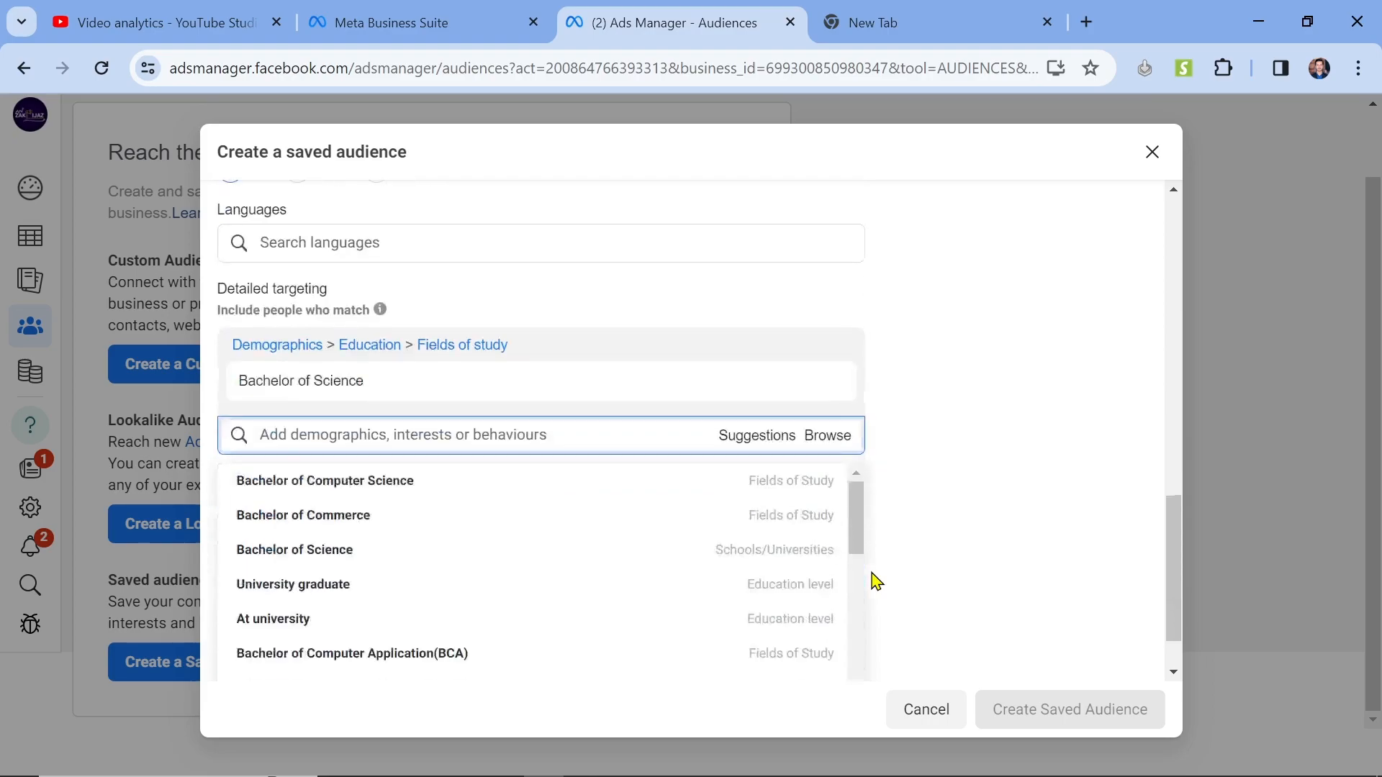
scroll(447, 610, "down", 7)
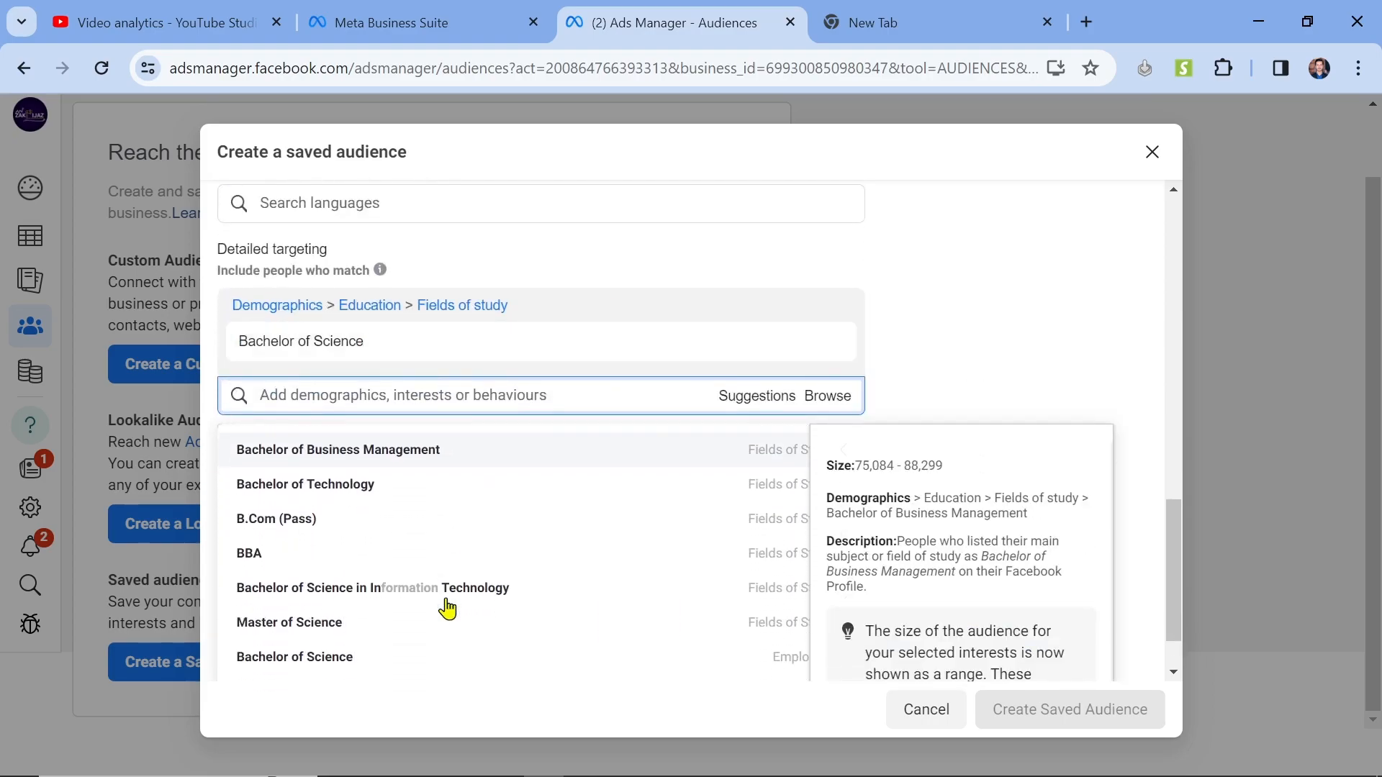
scroll(447, 610, "down", 3)
scroll(447, 609, "up", 4)
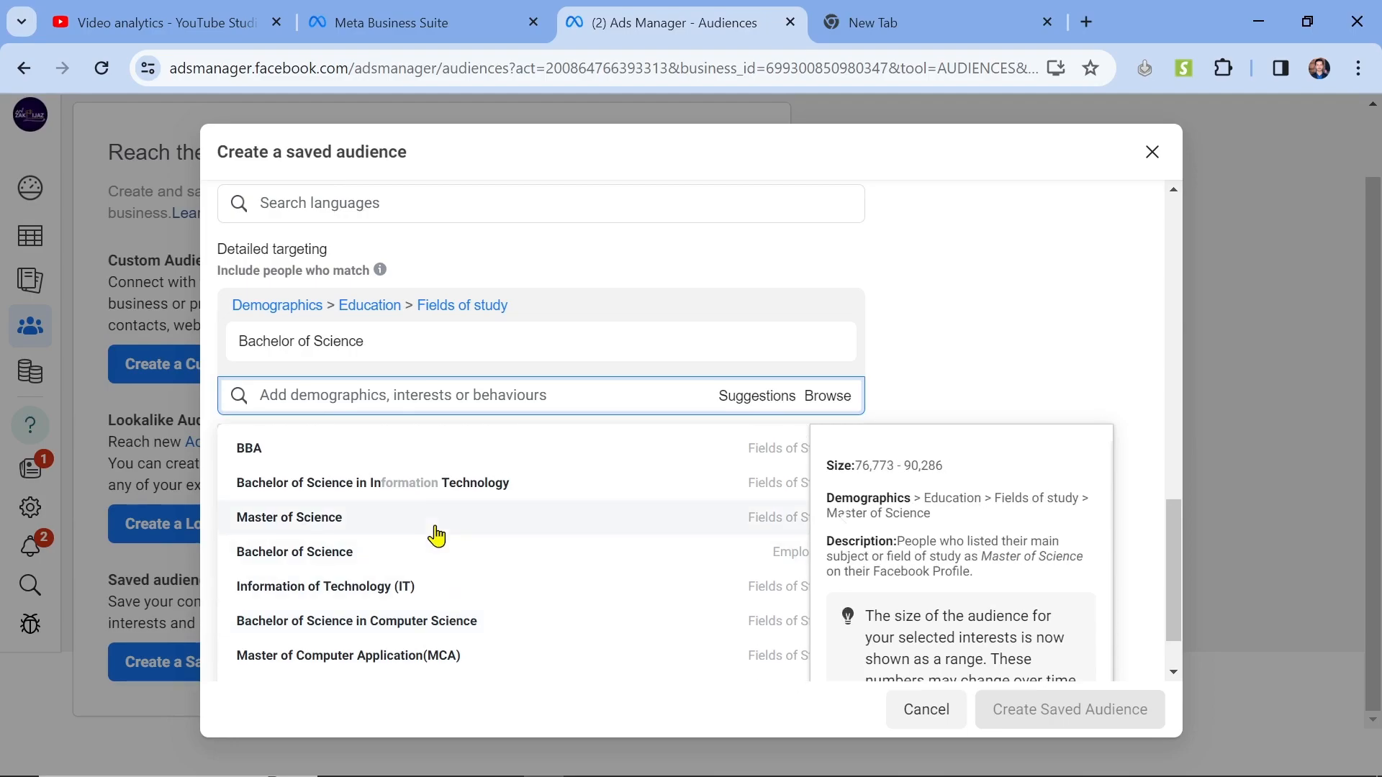
scroll(484, 688, "down", 3)
scroll(904, 360, "down", 2)
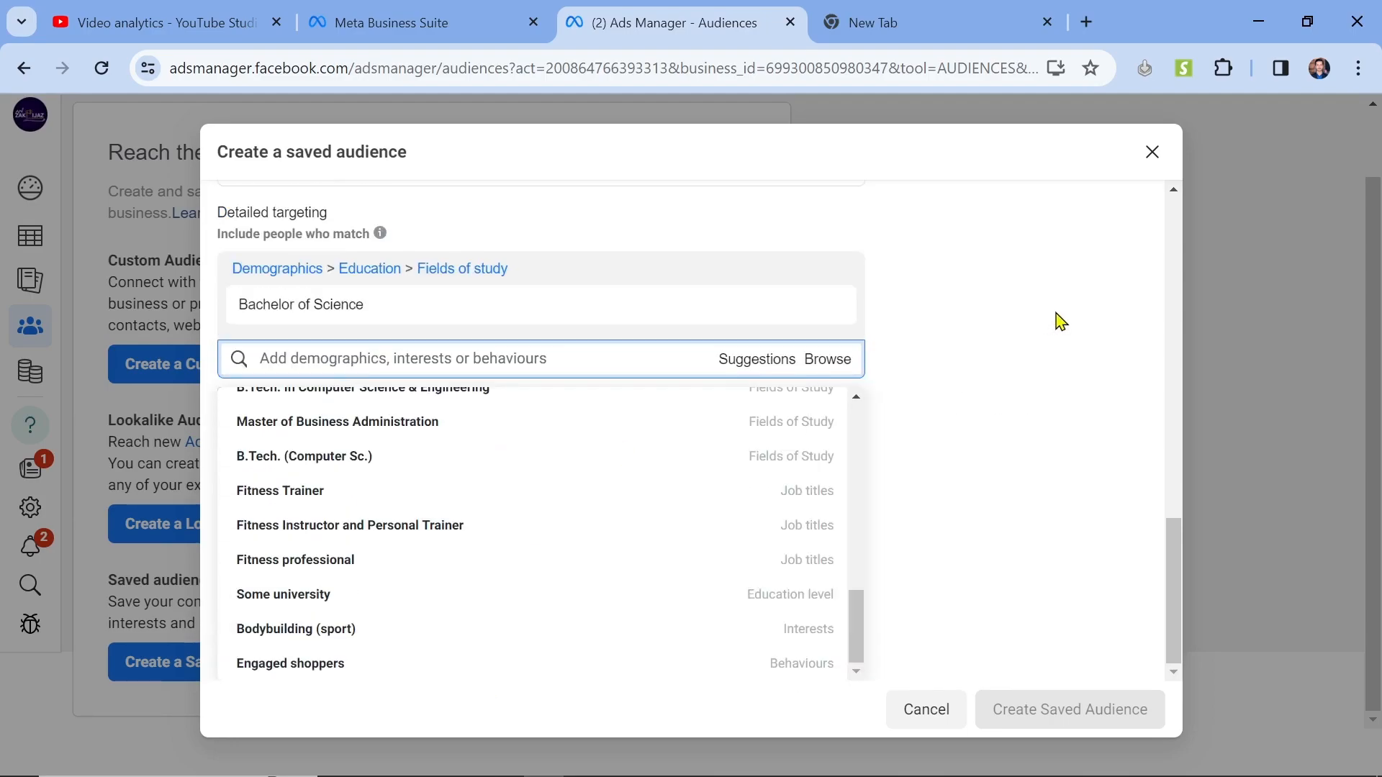
left_click(1055, 318)
Step: Review the estimated audience size and audience details alongside the location, age, gender and detailed targeting settings
scroll(1037, 471, "up", 10)
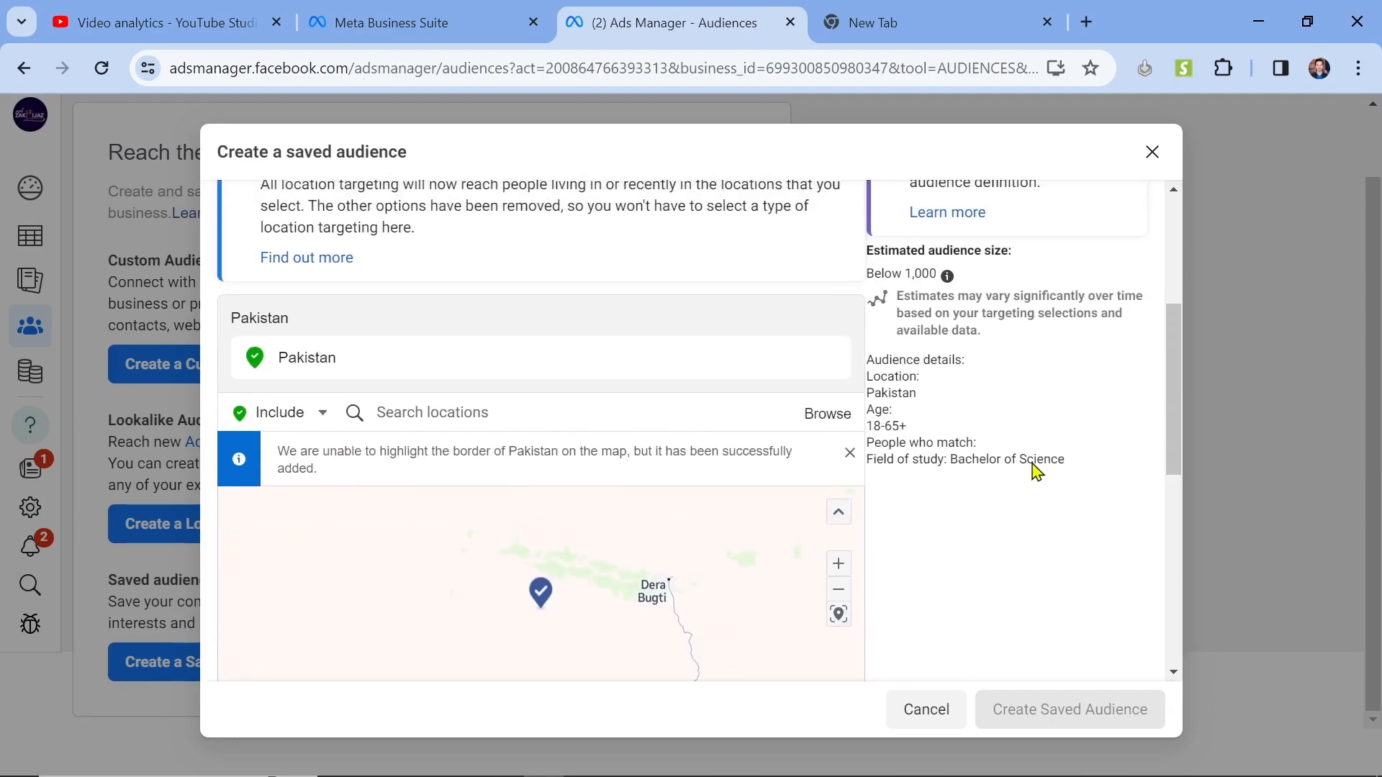
scroll(1032, 461, "down", 5)
scroll(1031, 462, "up", 5)
scroll(1035, 469, "down", 7)
scroll(1037, 472, "down", 4)
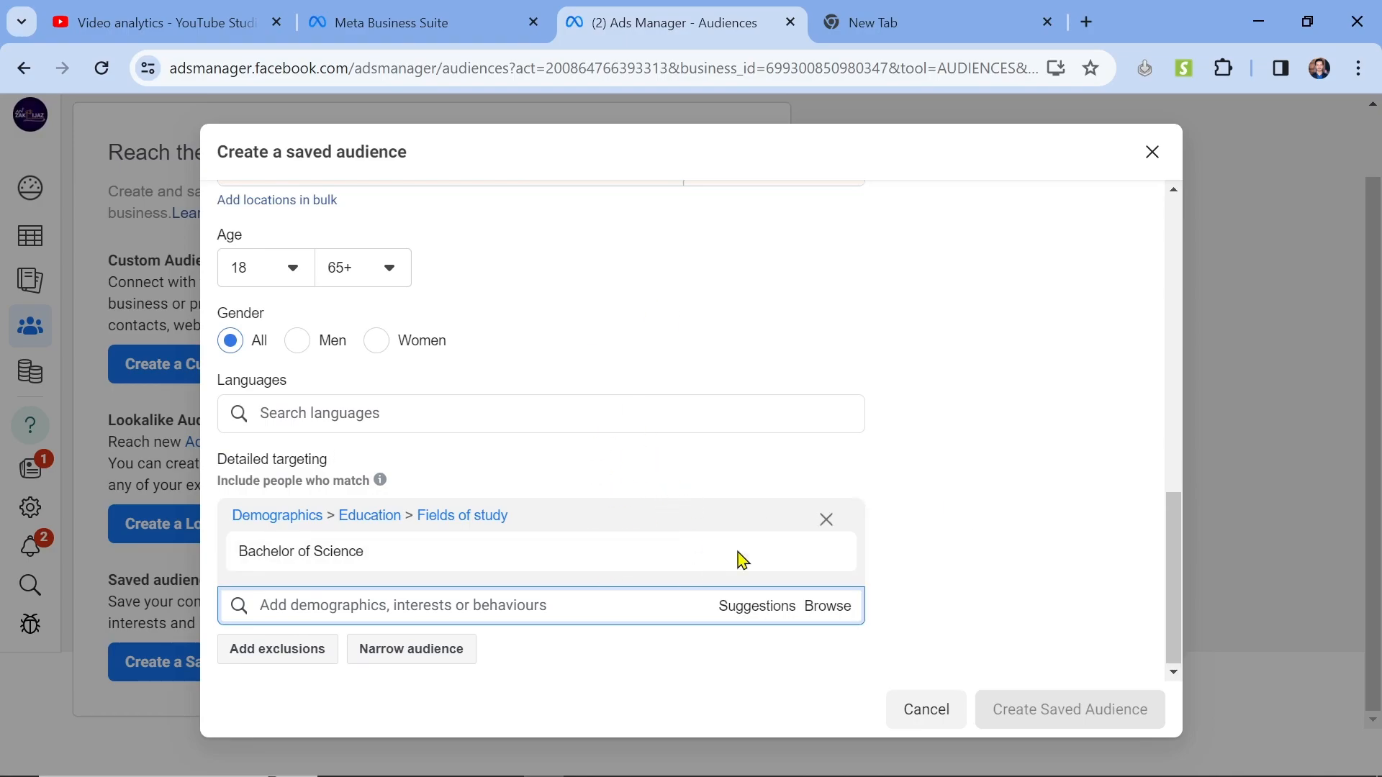
scroll(965, 519, "up", 10)
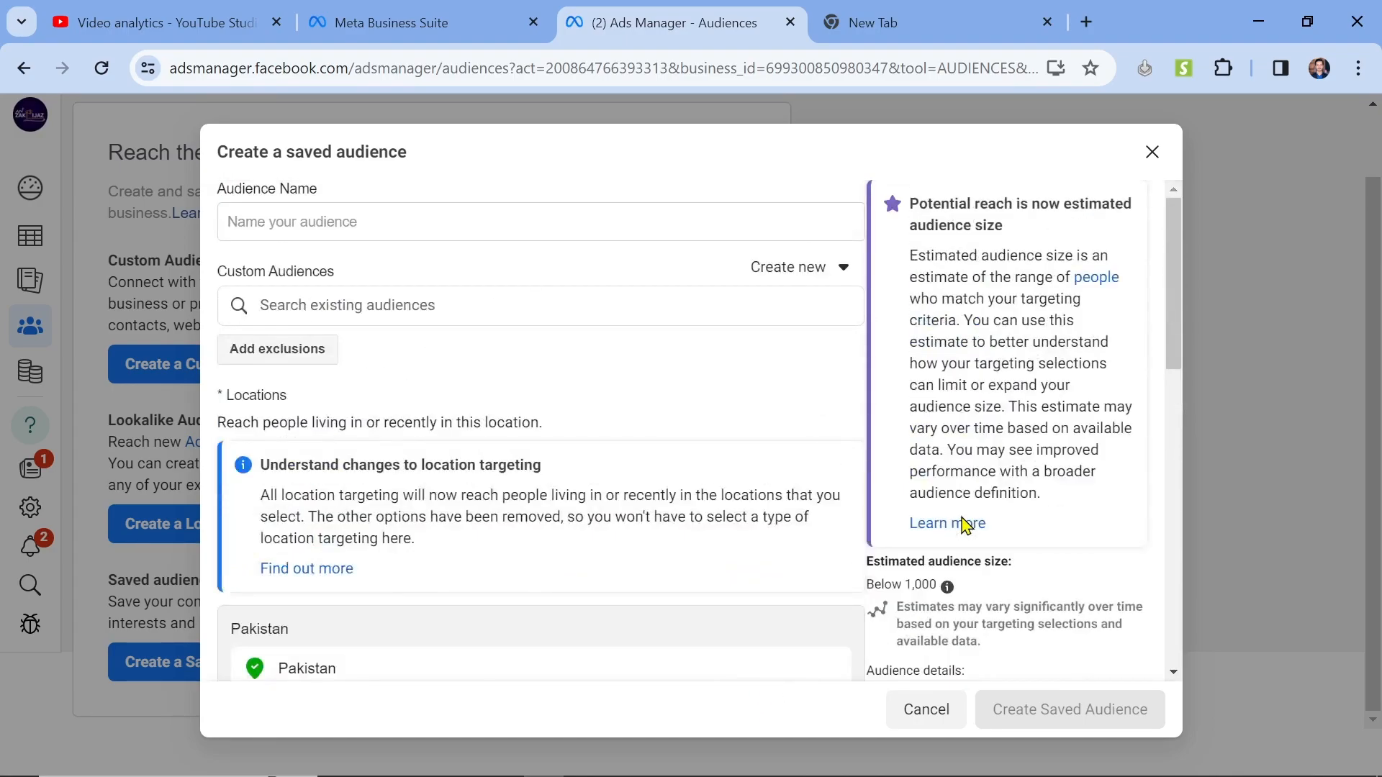
scroll(1112, 623, "down", 5)
scroll(1118, 630, "up", 5)
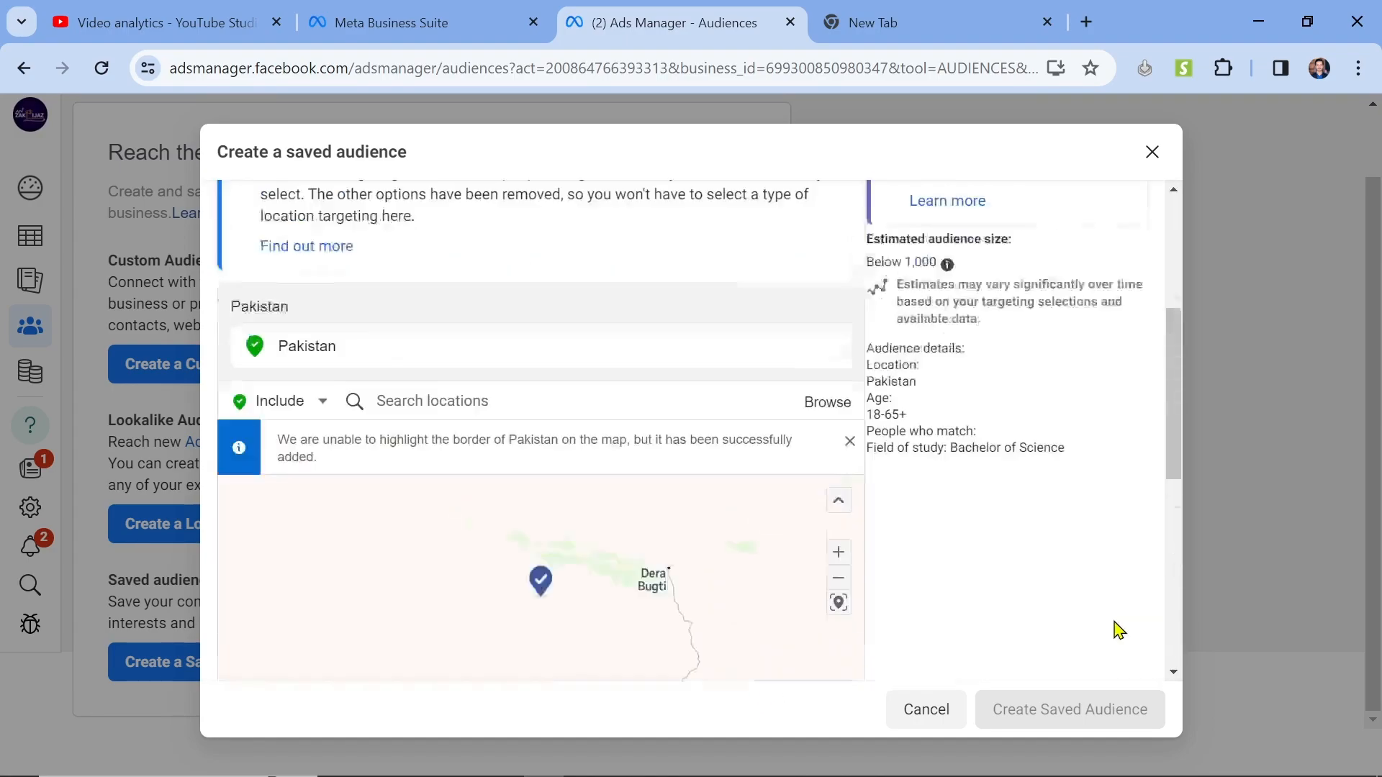
scroll(1118, 630, "down", 5)
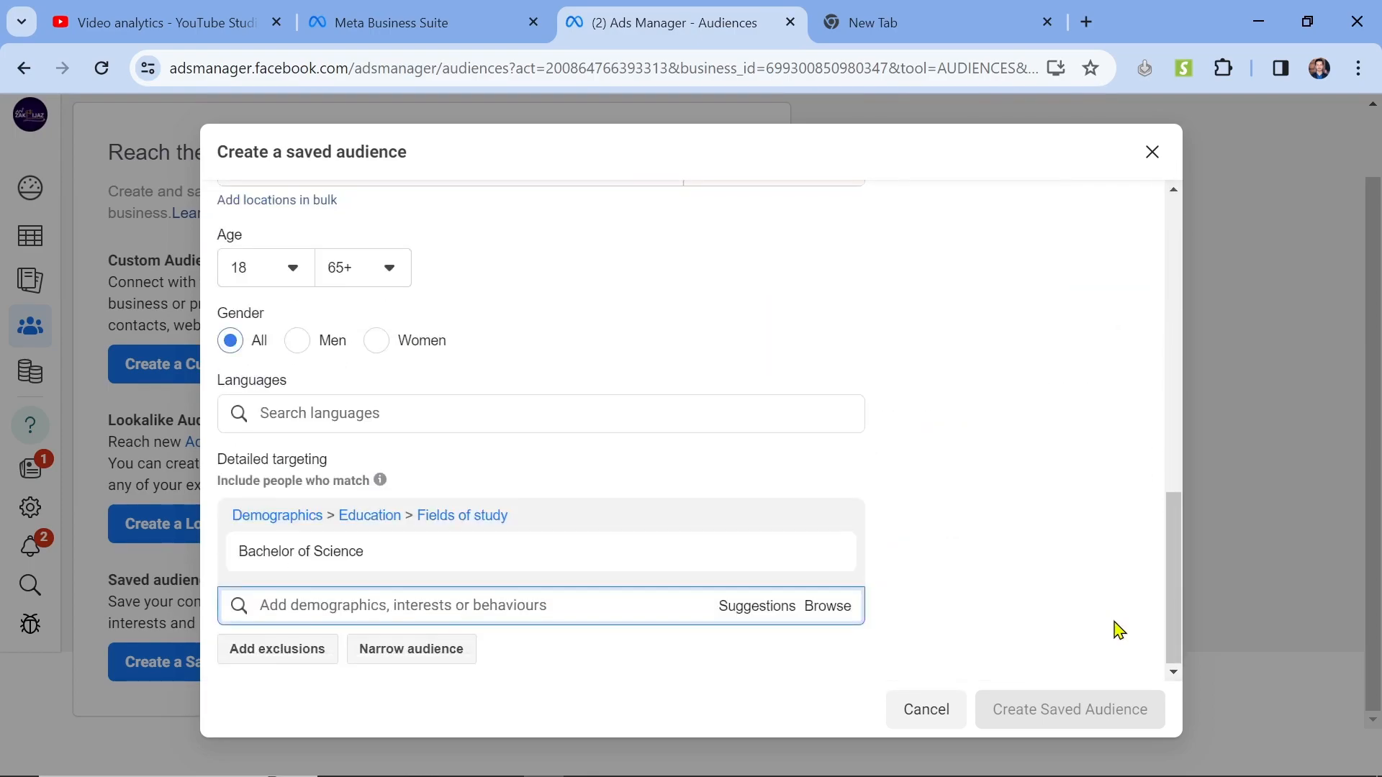
scroll(1118, 630, "up", 5)
scroll(1118, 630, "down", 3)
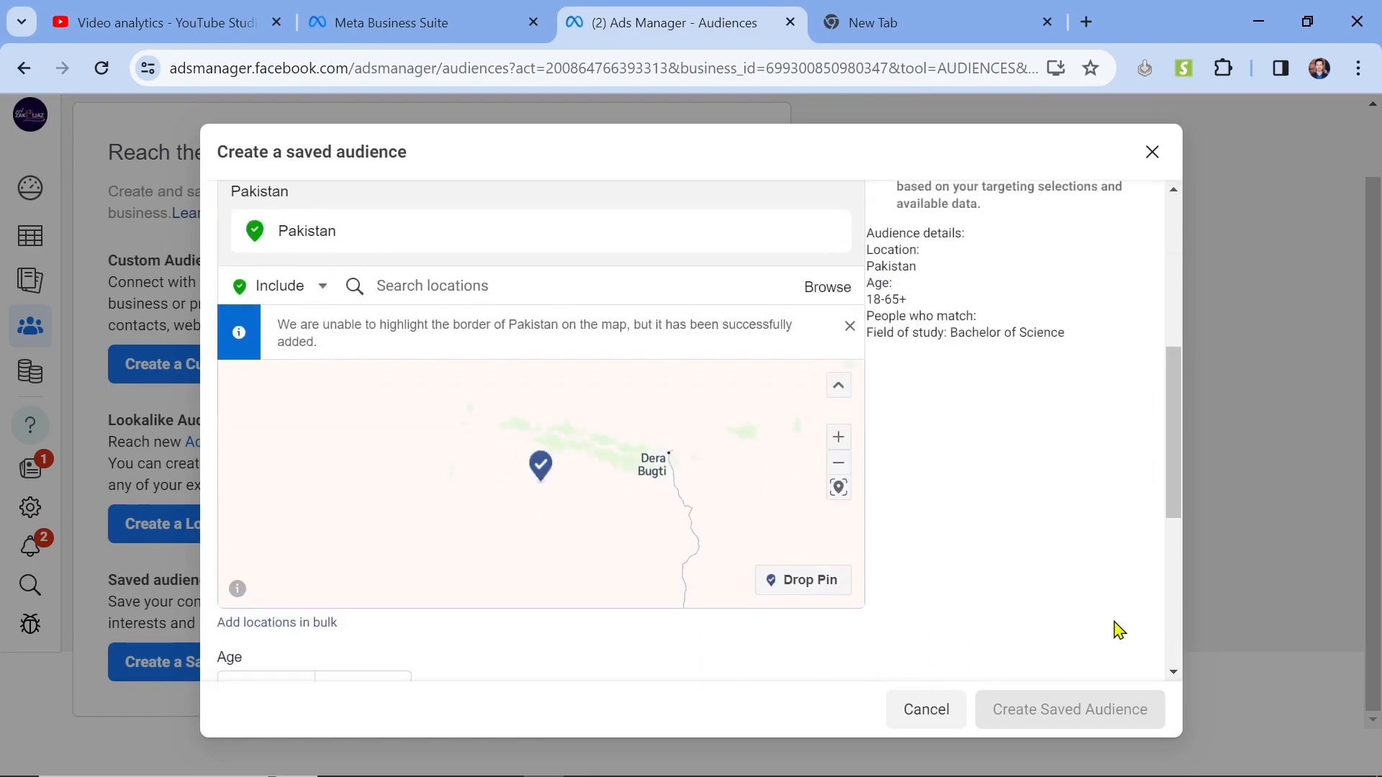
scroll(1118, 630, "down", 5)
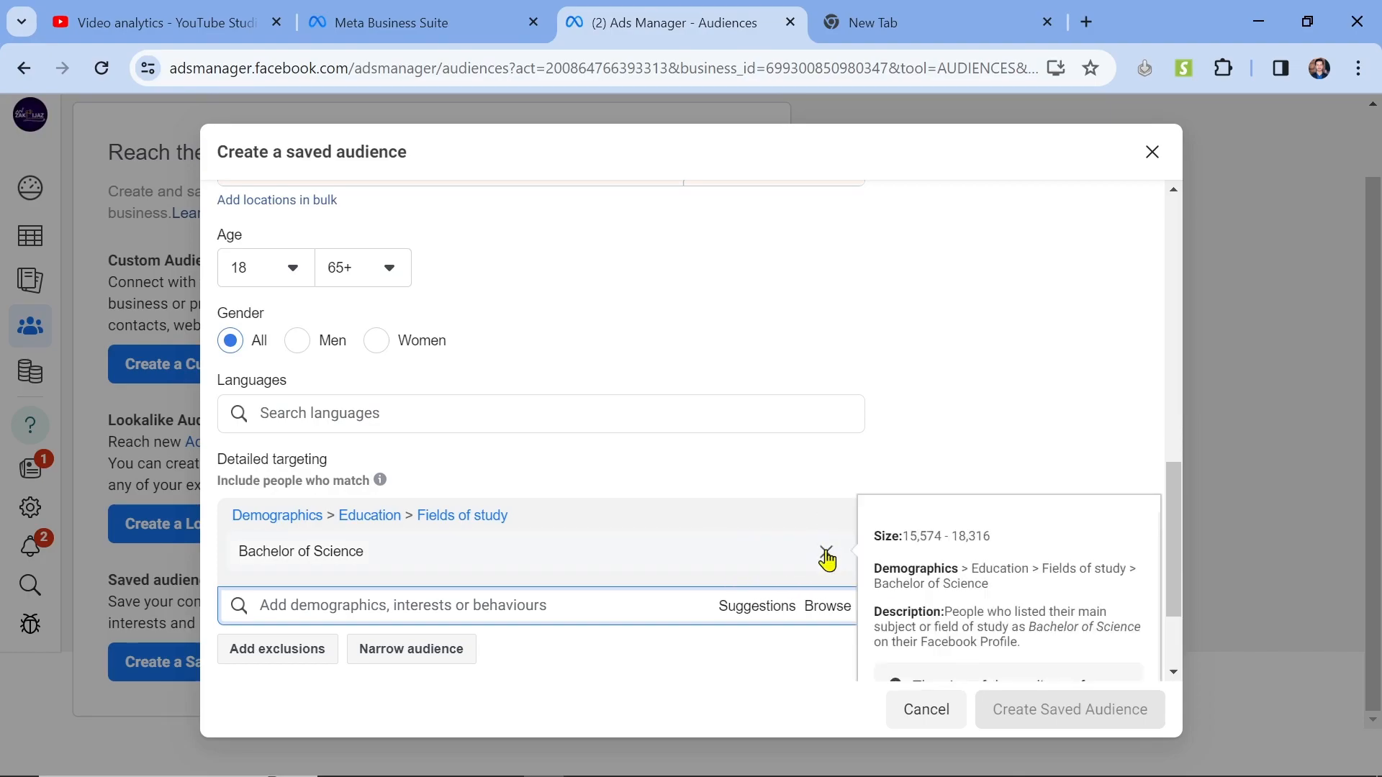
Step: Remove the Bachelor of Science field of study from detailed targeting and view the top-level targeting categories
left_click(826, 553)
left_click(826, 609)
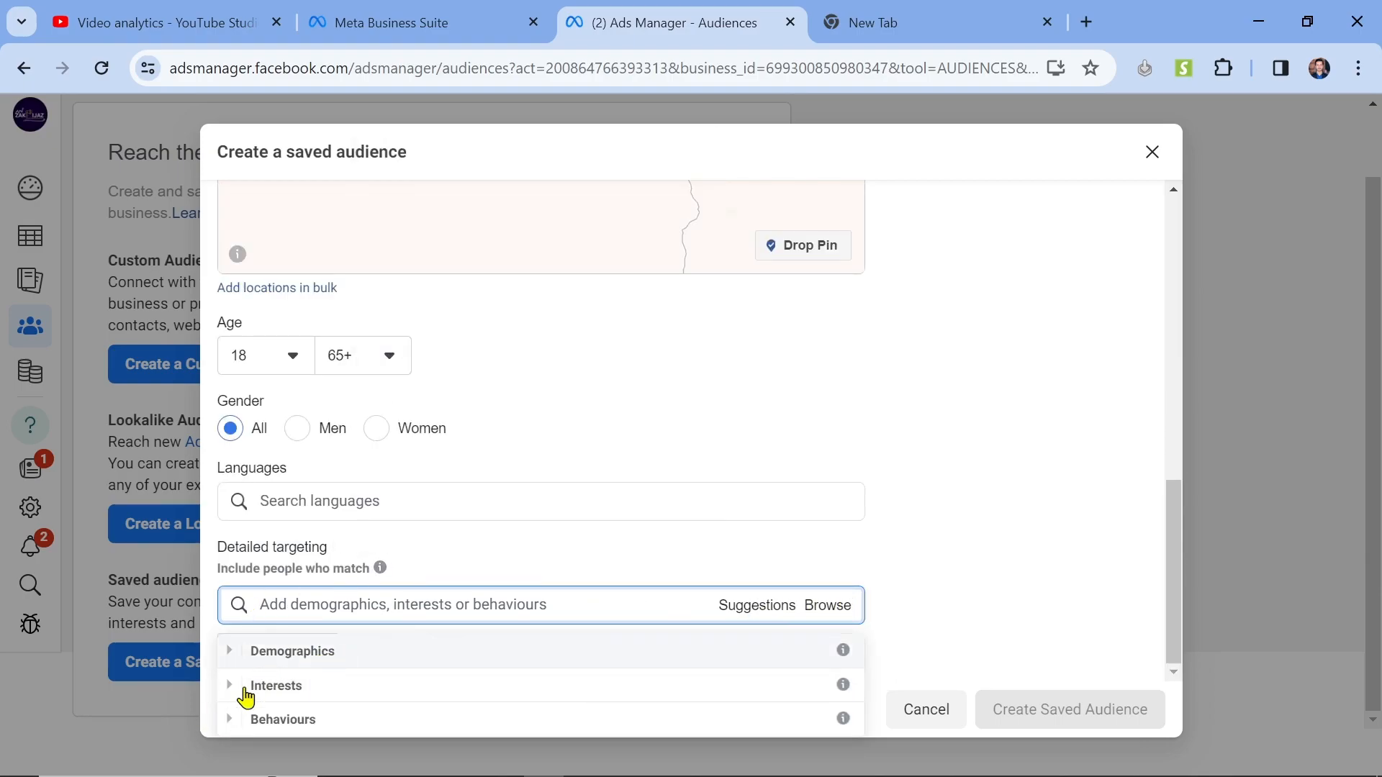
left_click(1132, 521)
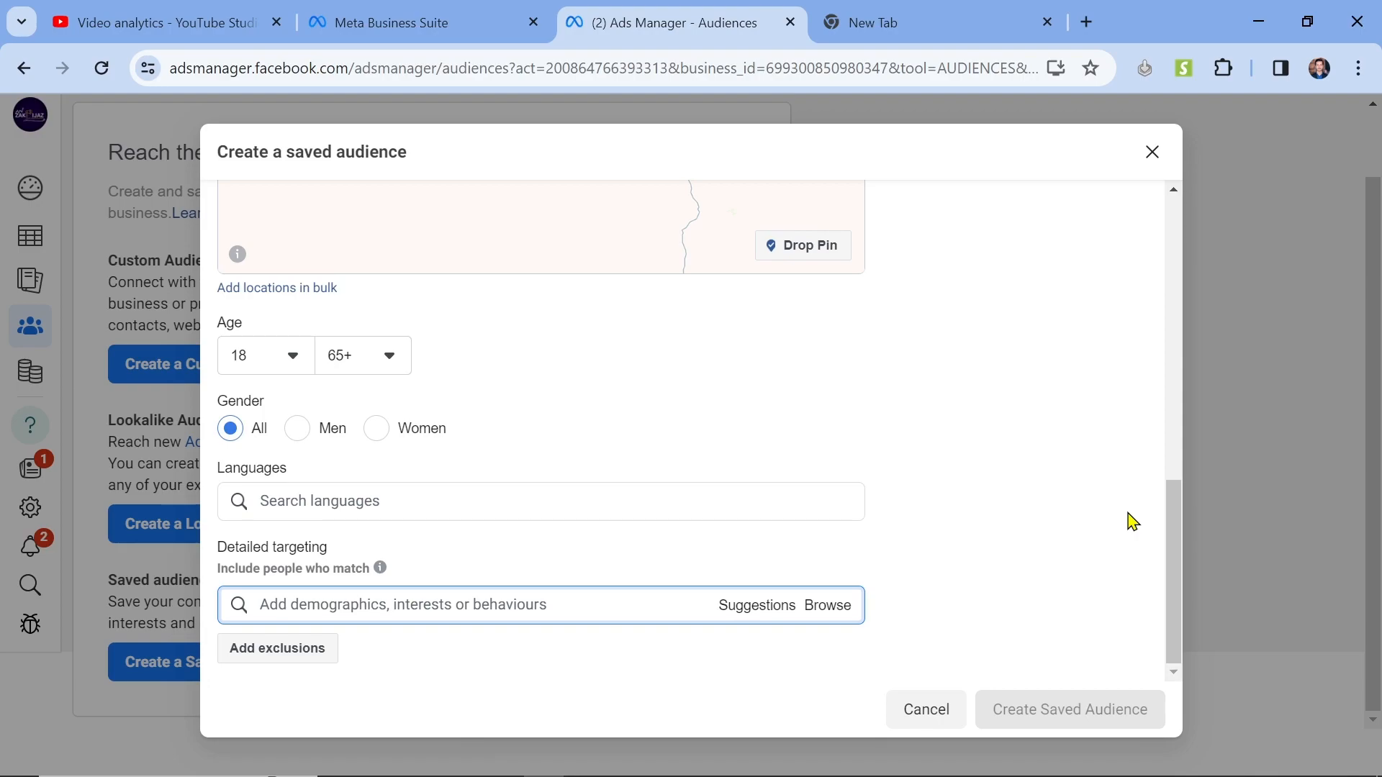
Step: Browse the Demographics, Interests and Behaviours categories without adding any, and return to the audience name and estimated audience size
left_click(817, 610)
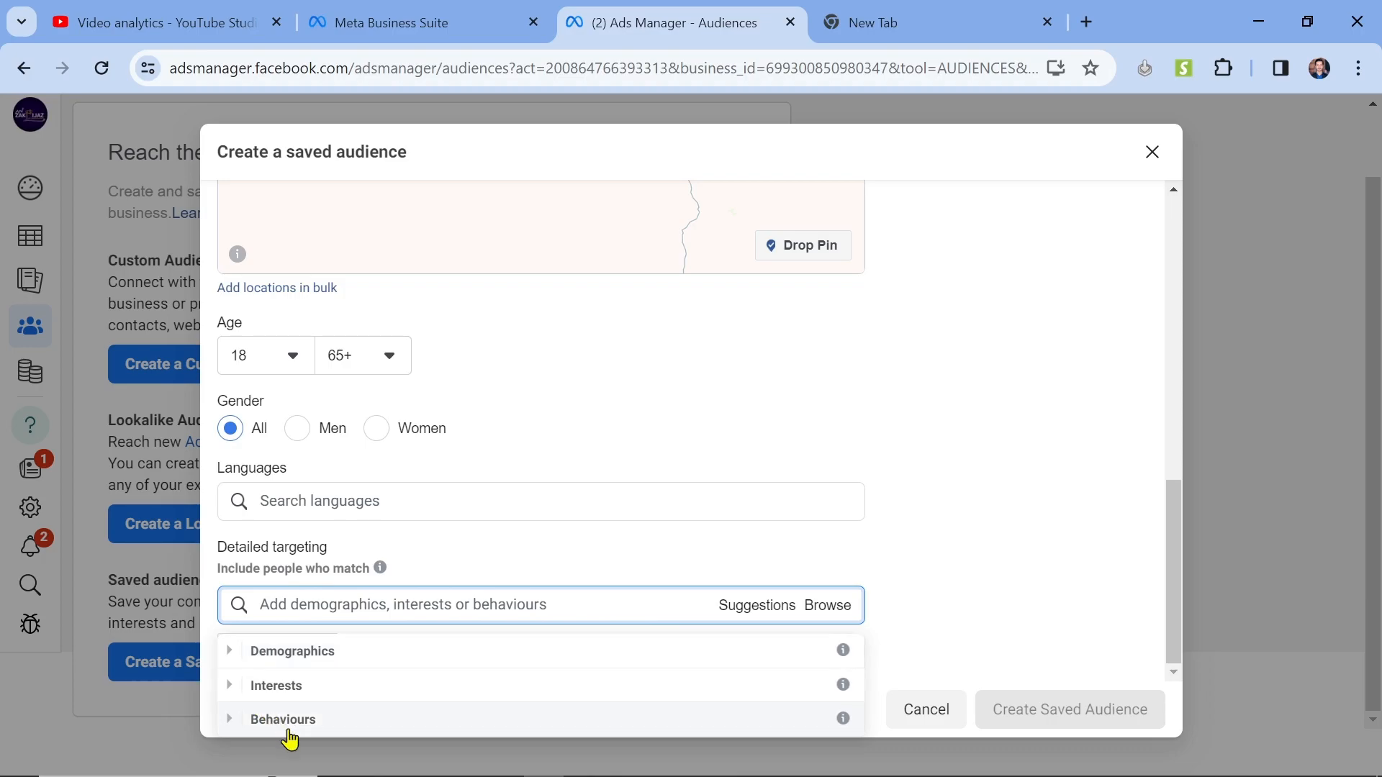
left_click(894, 530)
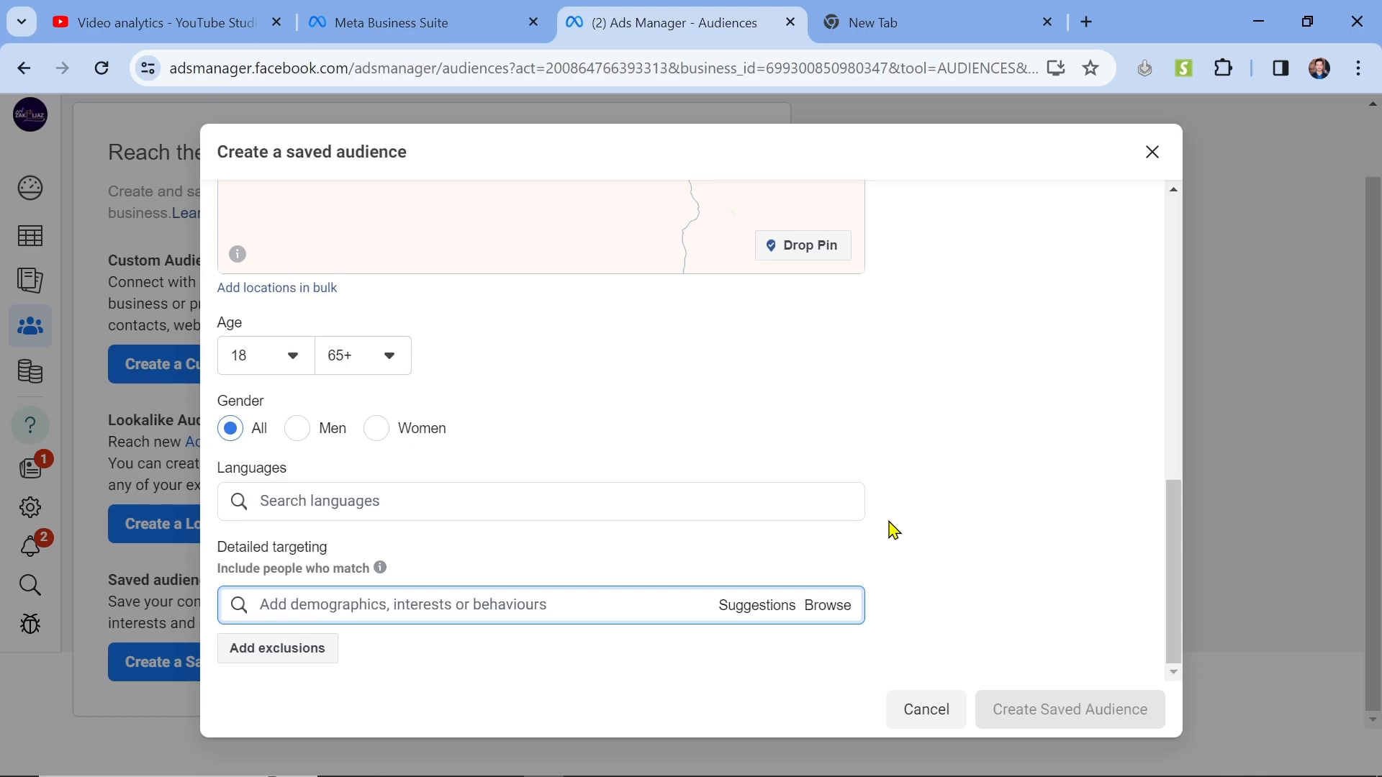
scroll(893, 530, "up", 8)
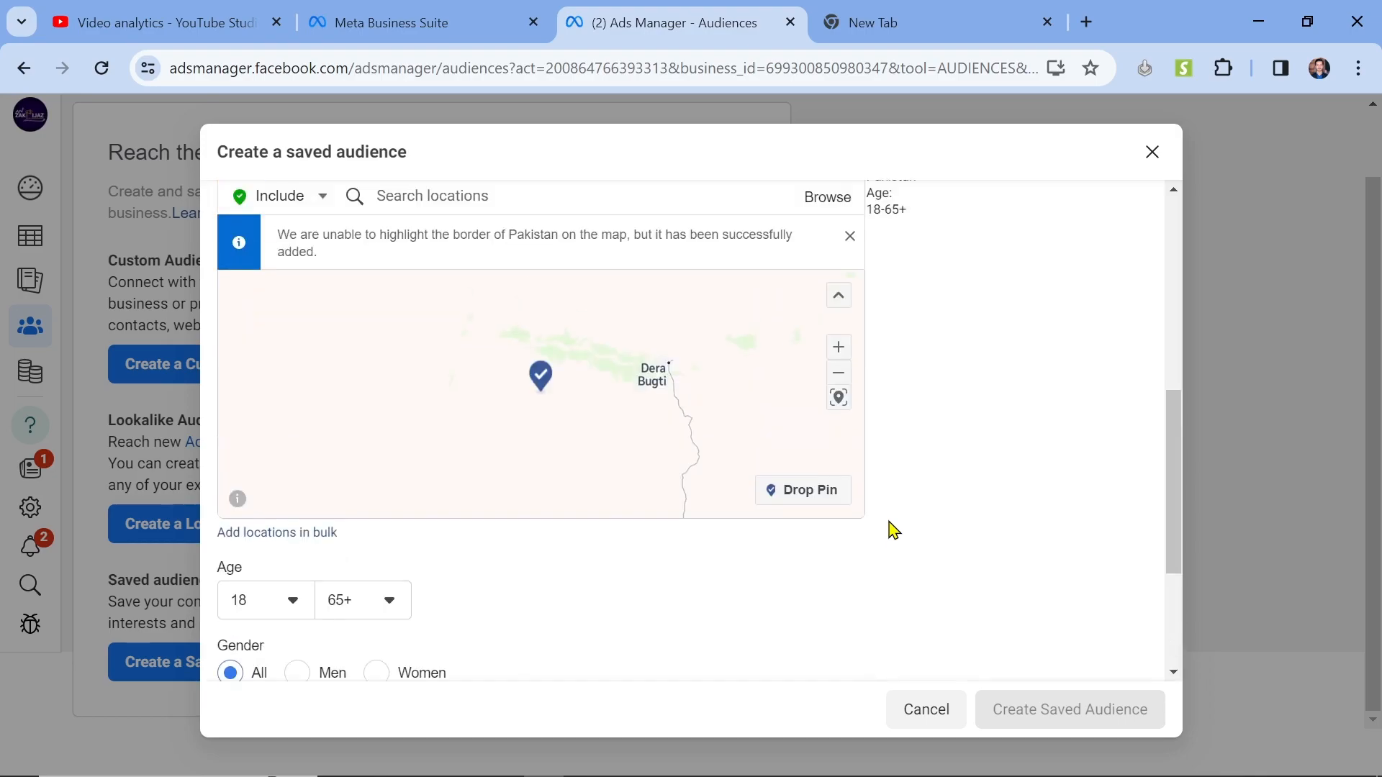
scroll(893, 531, "up", 3)
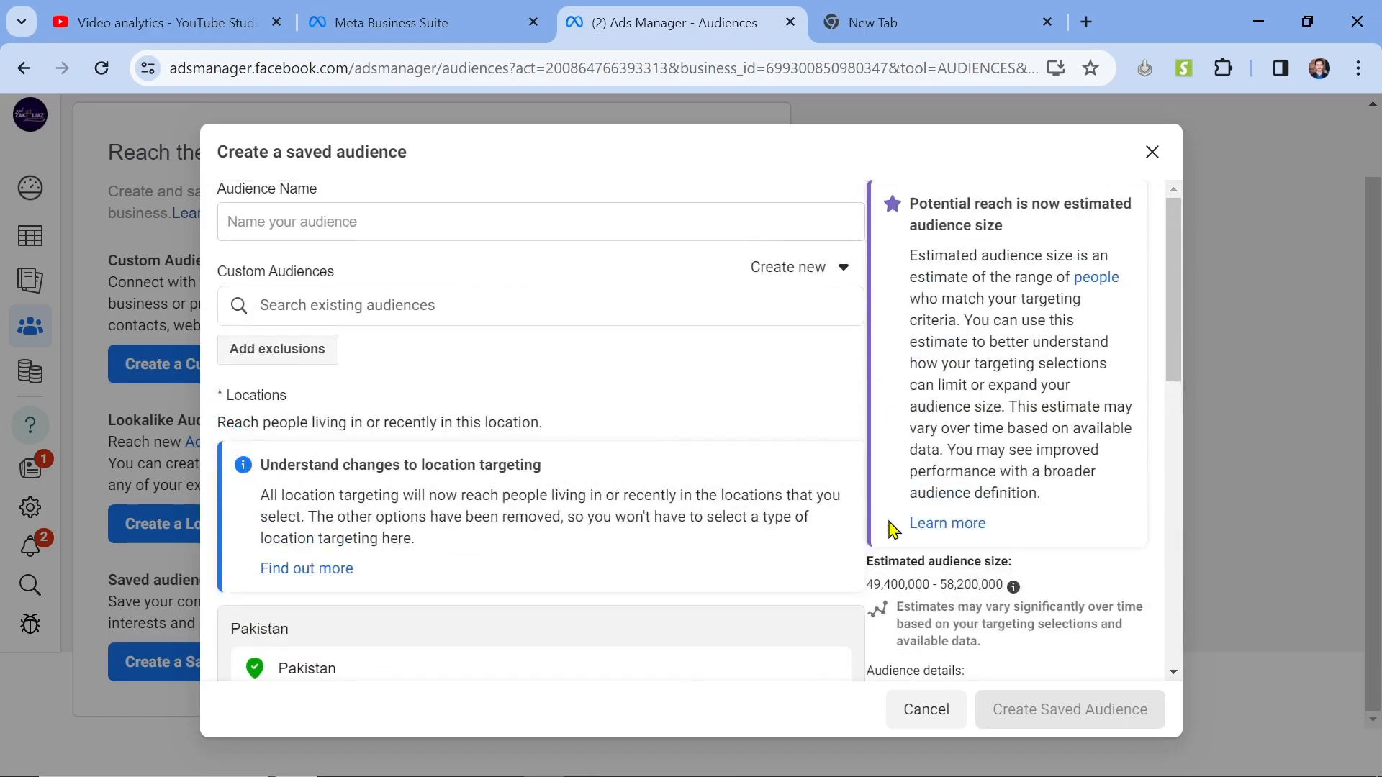